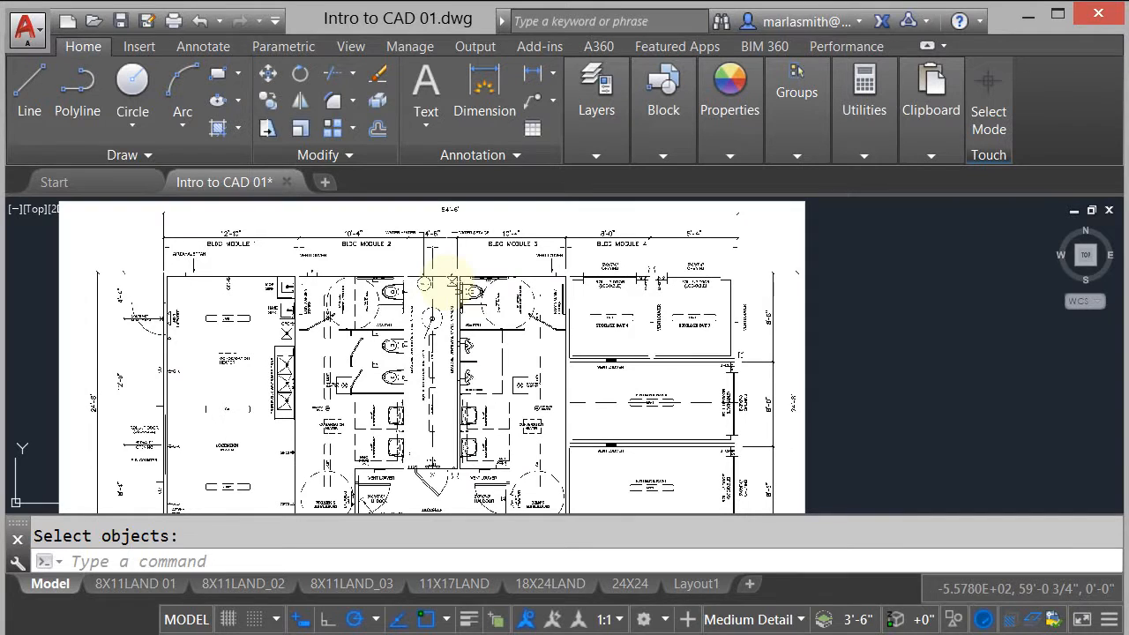
Step: Examine the reference floor plan's building modules, storage bays, and overall width and depth dimensions
middle_drag(307, 302, 305, 255)
scroll(298, 298, down, 2)
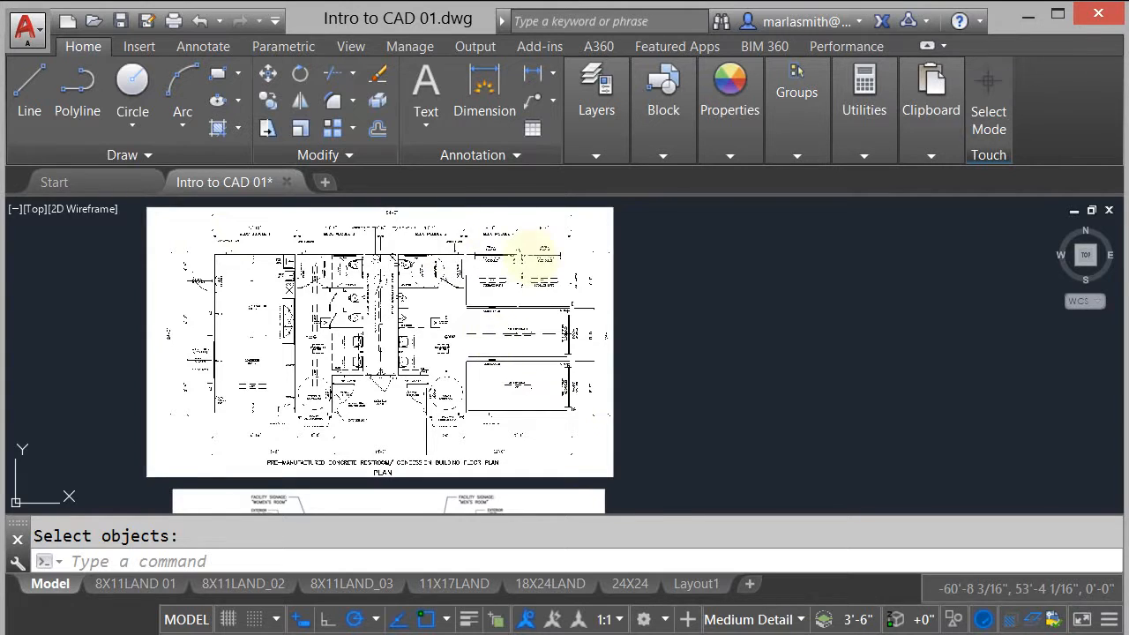
scroll(519, 257, up, 2)
scroll(469, 240, down, 2)
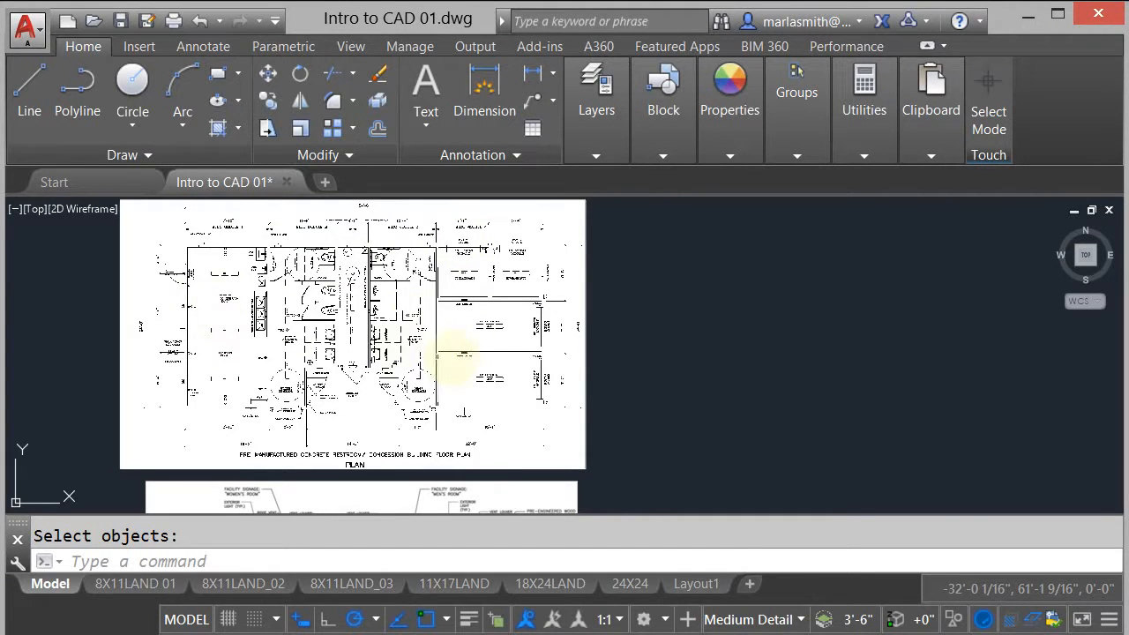
scroll(482, 280, up, 2)
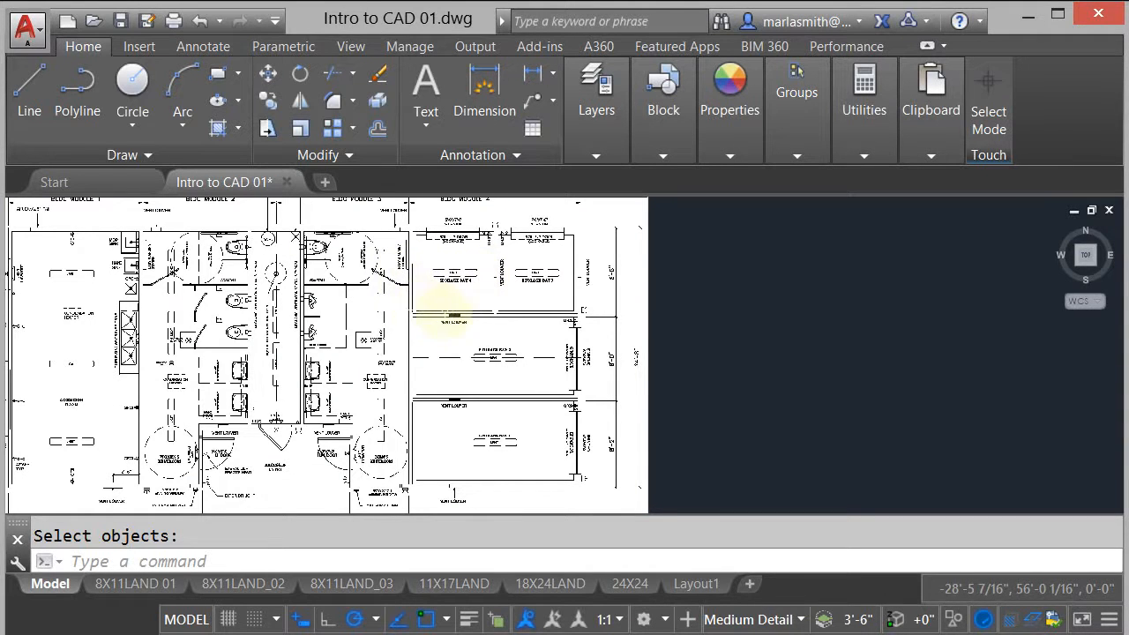
scroll(448, 335, down, 1)
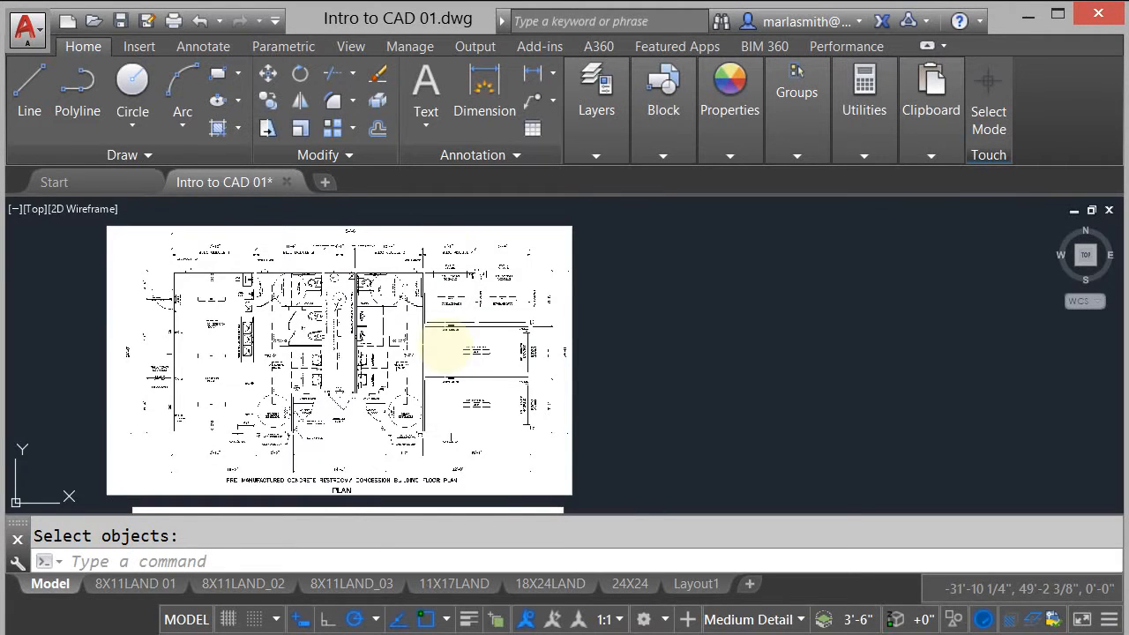
scroll(441, 278, up, 4)
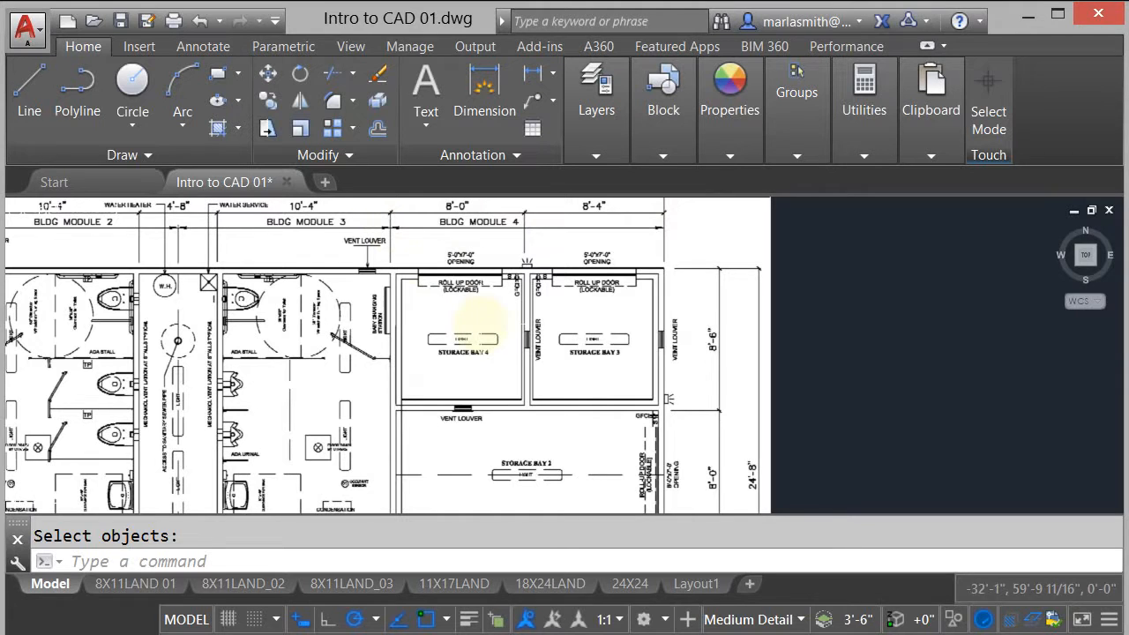
scroll(481, 317, down, 2)
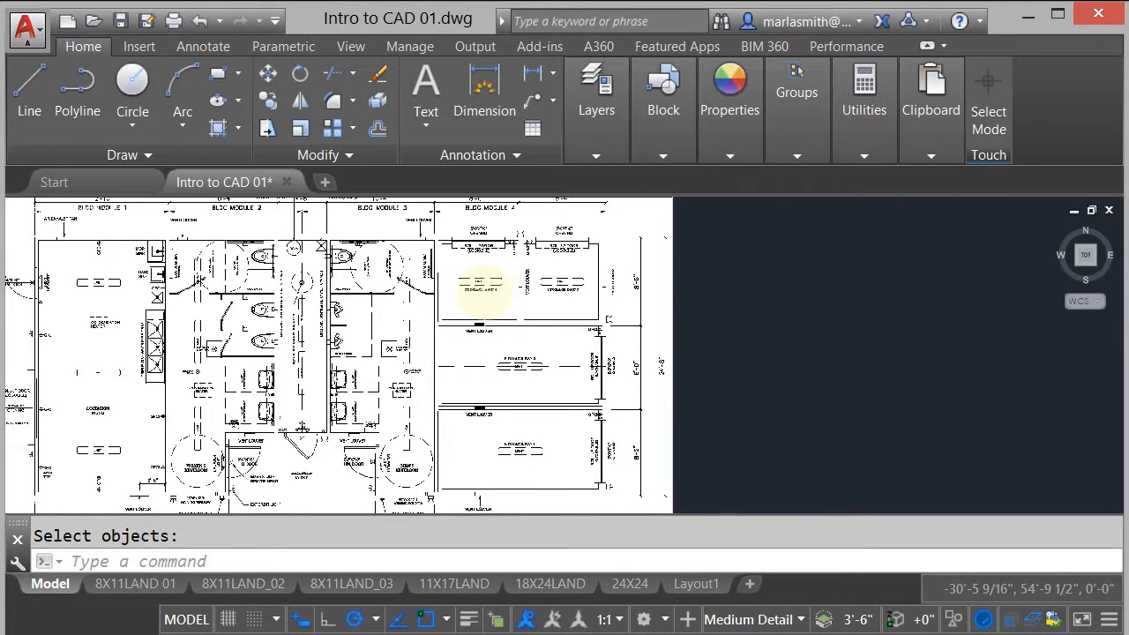
middle_drag(479, 263, 483, 324)
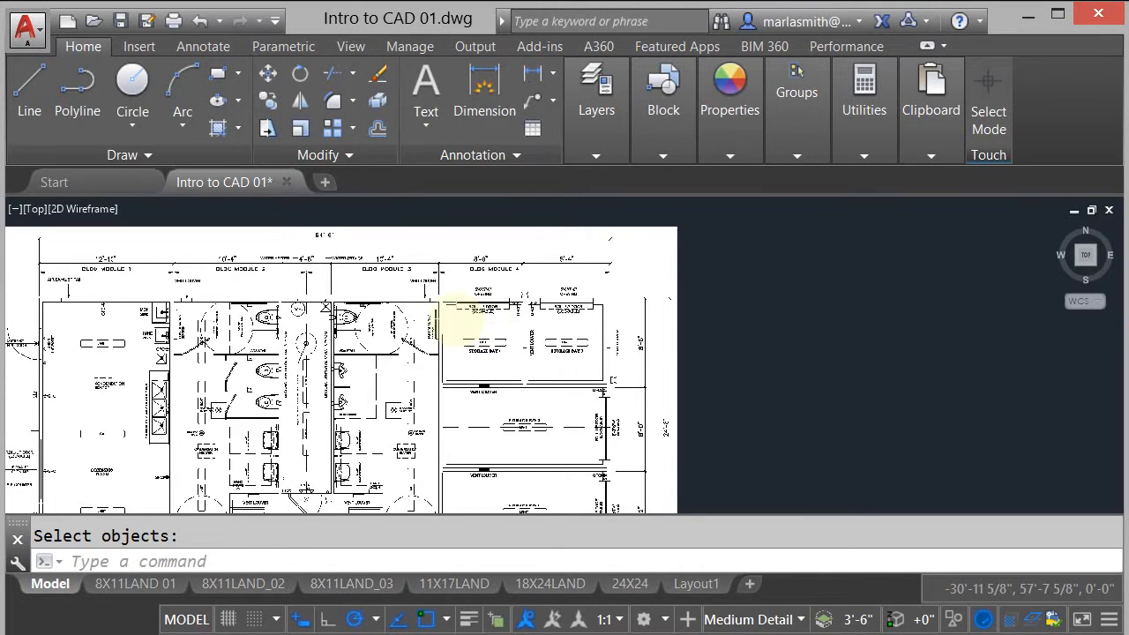
scroll(457, 326, up, 2)
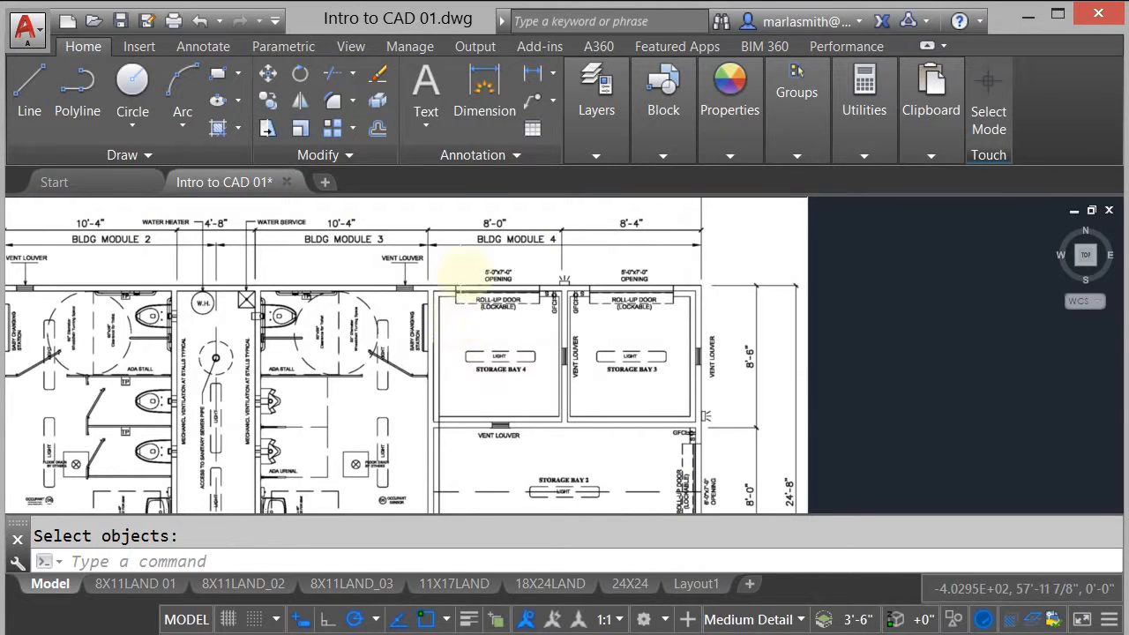
scroll(459, 256, down, 2)
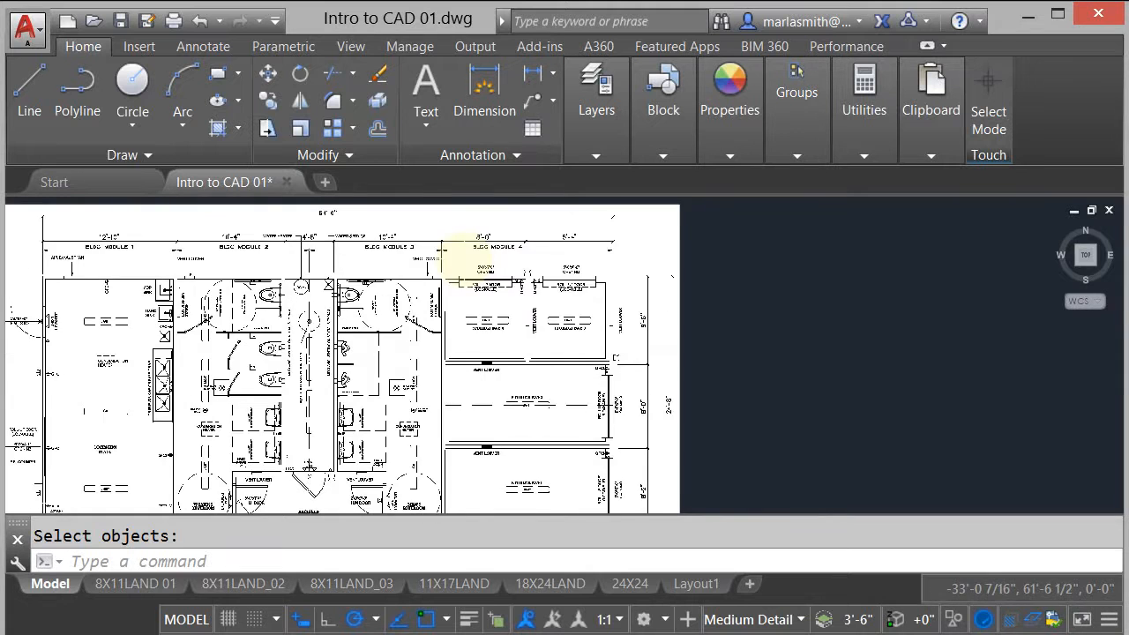
scroll(463, 256, down, 2)
scroll(388, 264, up, 2)
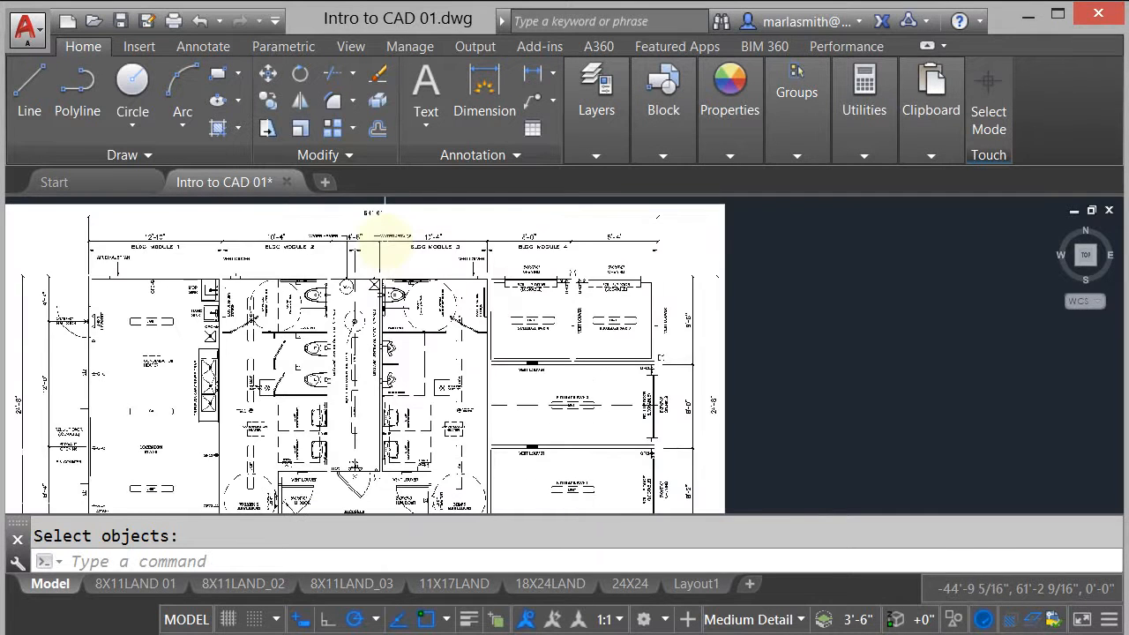
scroll(335, 216, up, 3)
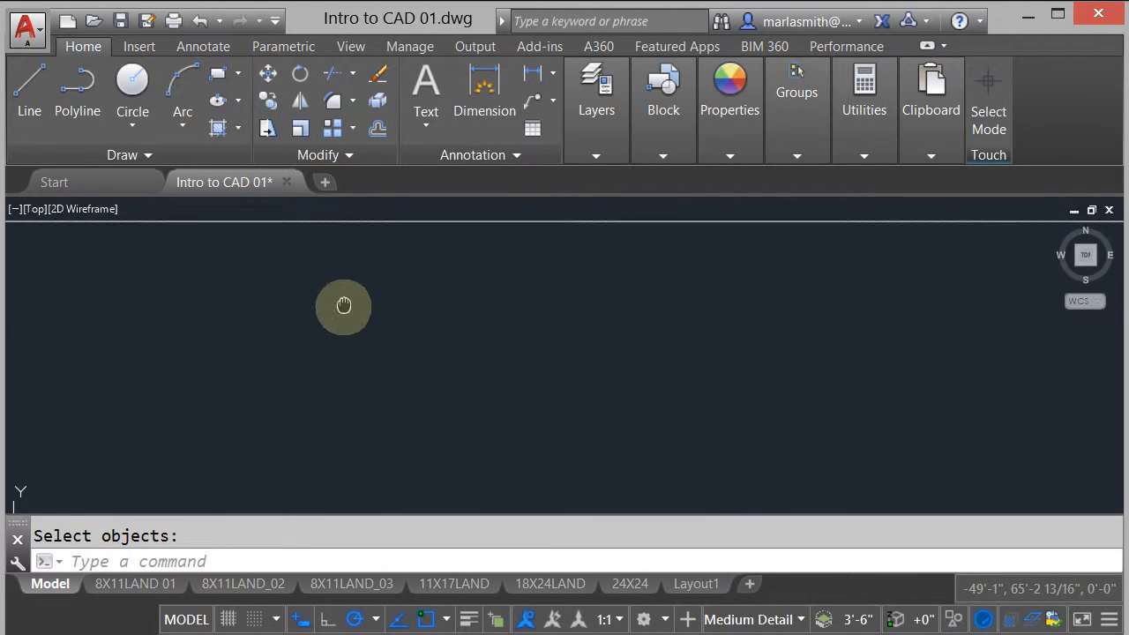
scroll(371, 282, down, 3)
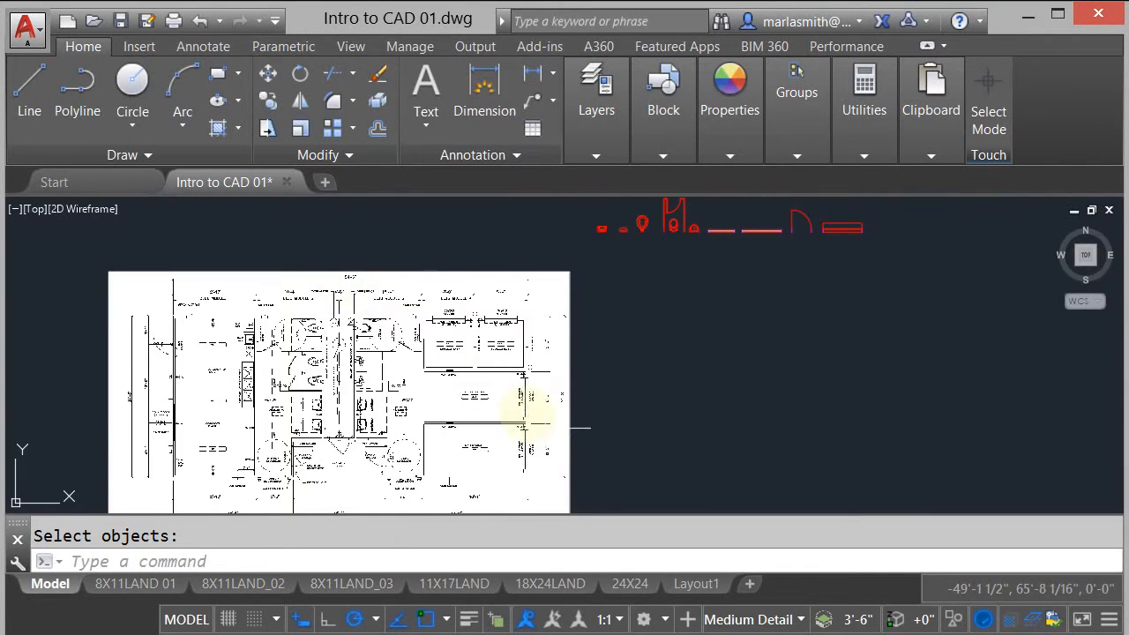
scroll(525, 426, up, 4)
scroll(617, 381, up, 1)
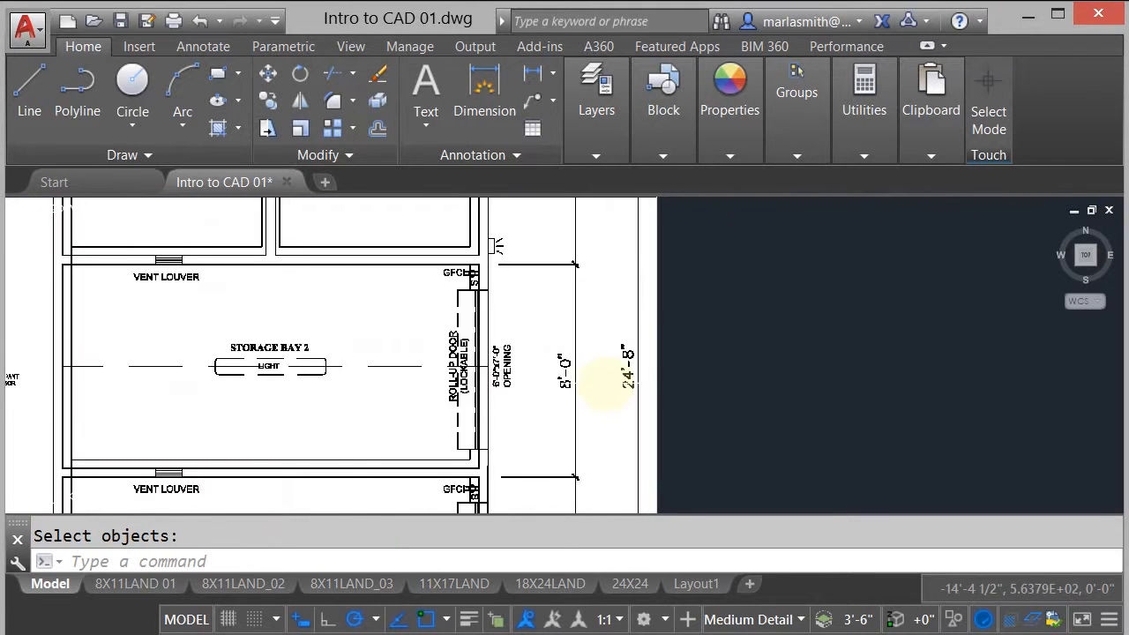
scroll(599, 379, down, 5)
middle_drag(458, 342, 383, 316)
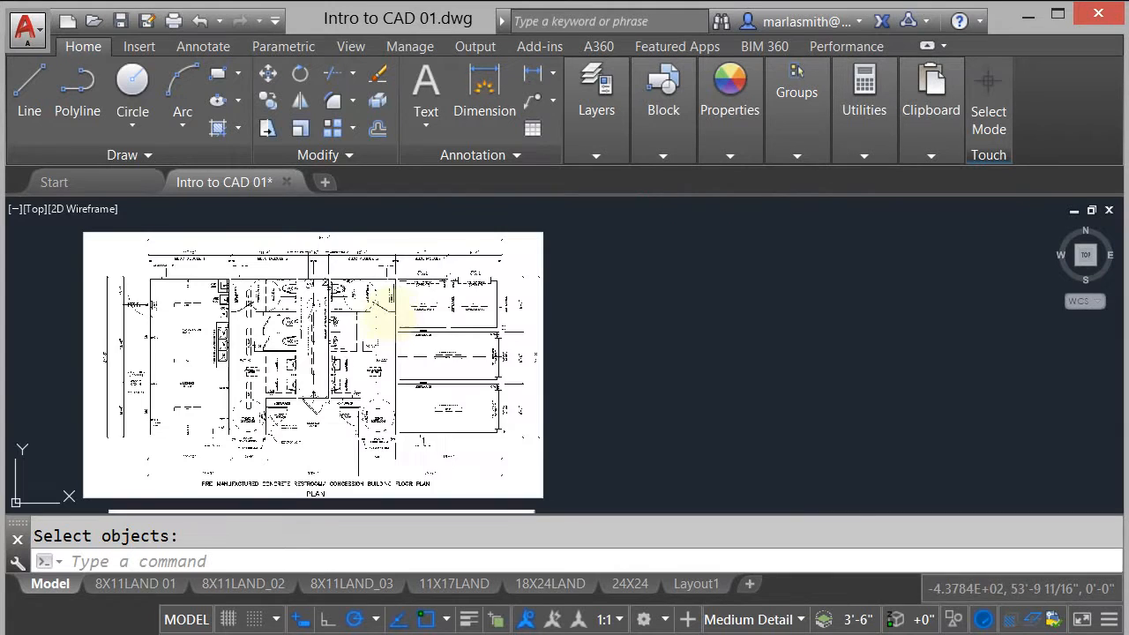
Step: Make A-WALL-STUD the current layer
click(608, 155)
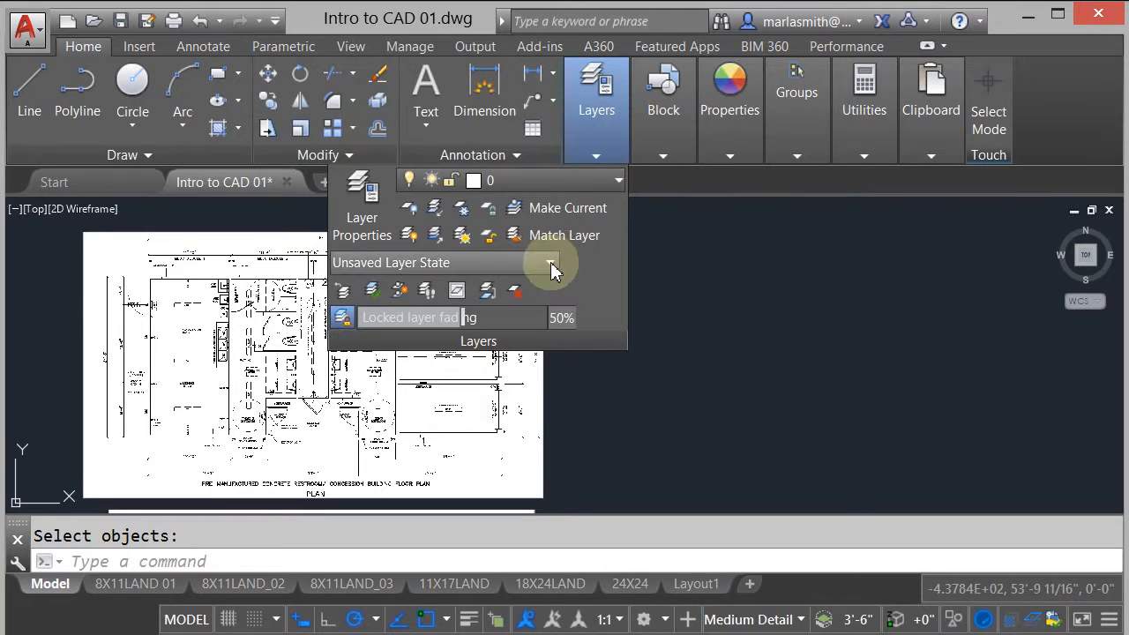
click(569, 184)
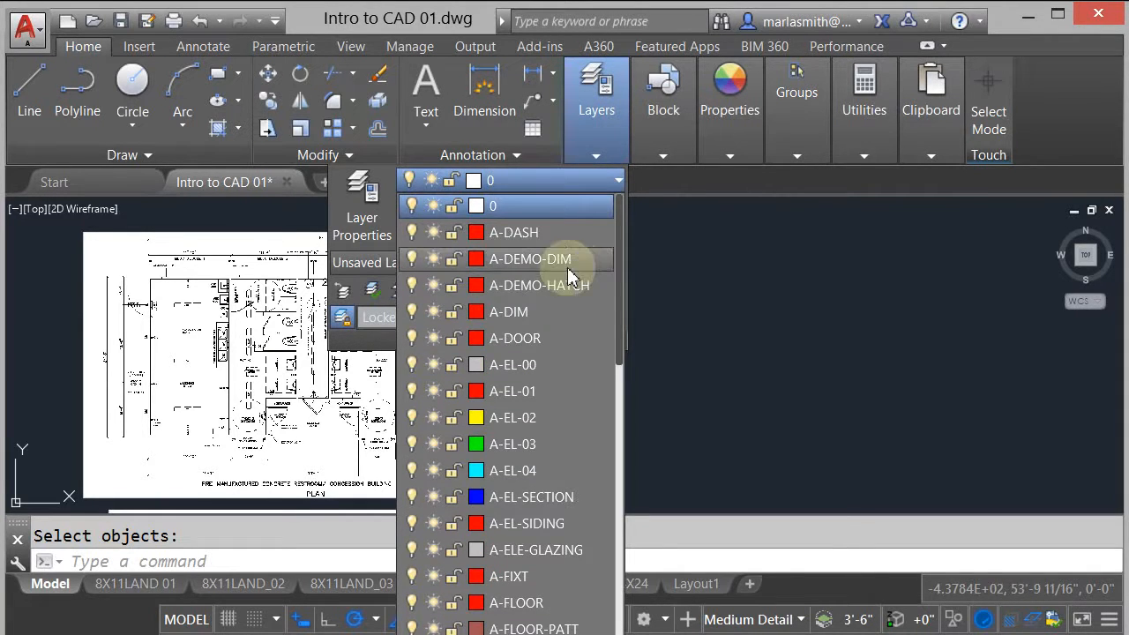
scroll(621, 333, down, 1)
drag(621, 333, 636, 492)
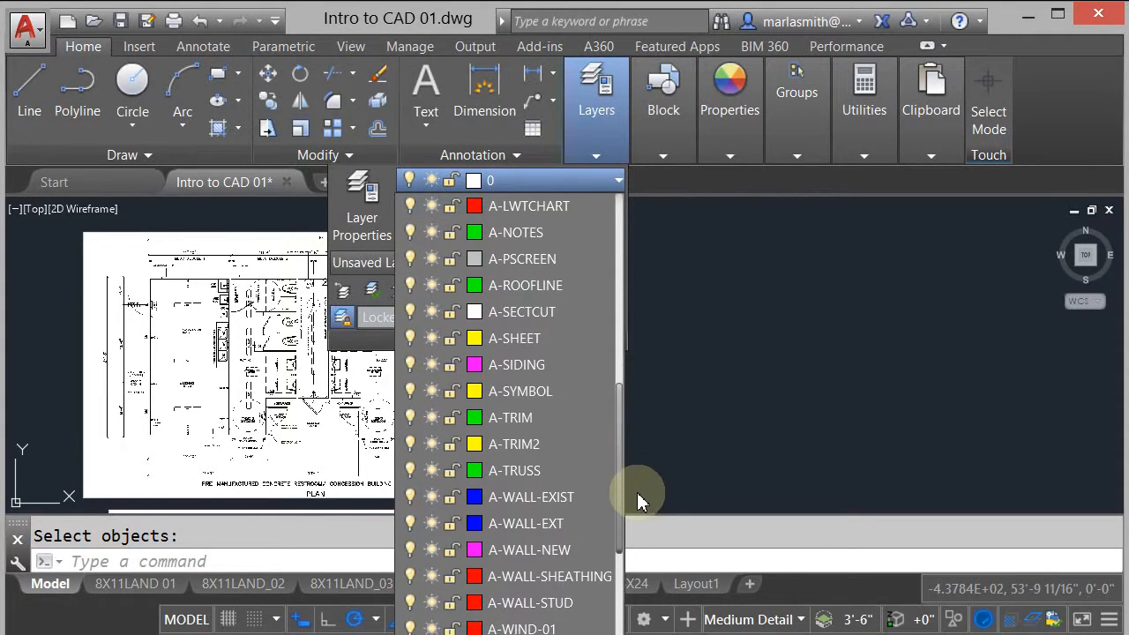
click(544, 605)
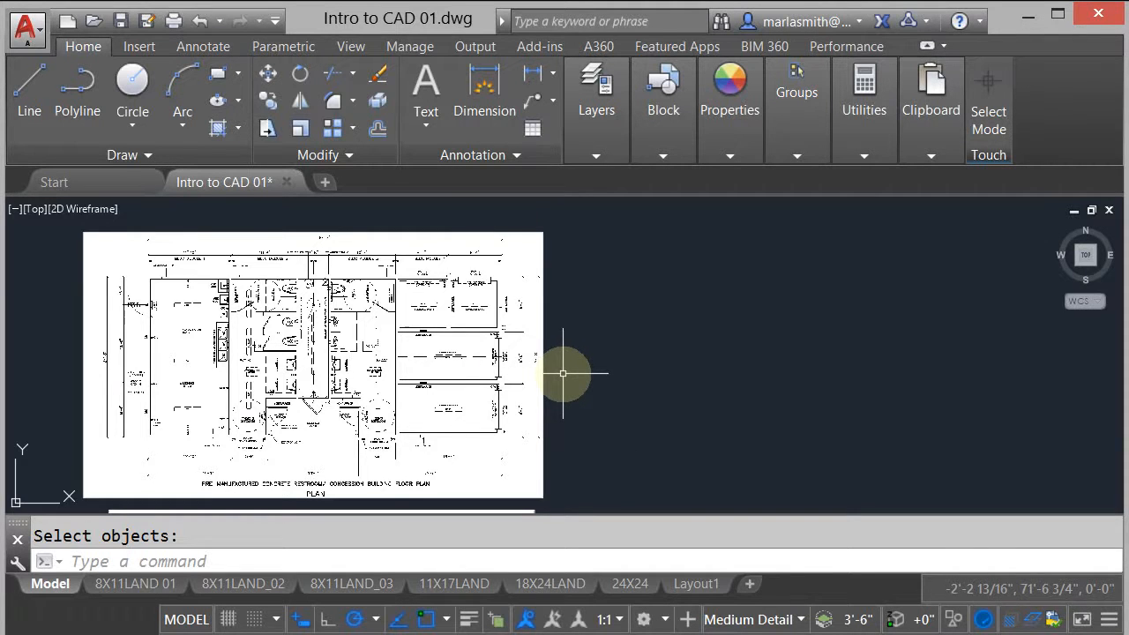
Step: Draw a 54'6 by 24'8 rectangle in the empty space beside the reference floor plan for the building outline
scroll(562, 373, up, 4)
scroll(563, 373, down, 5)
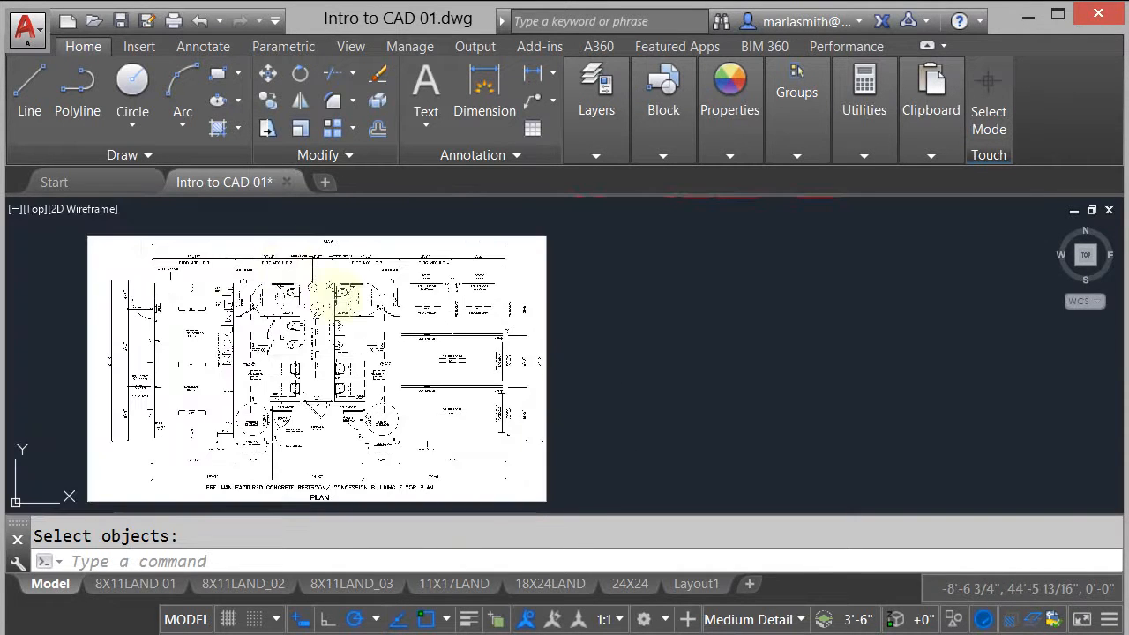
scroll(267, 228, up, 5)
scroll(484, 361, down, 8)
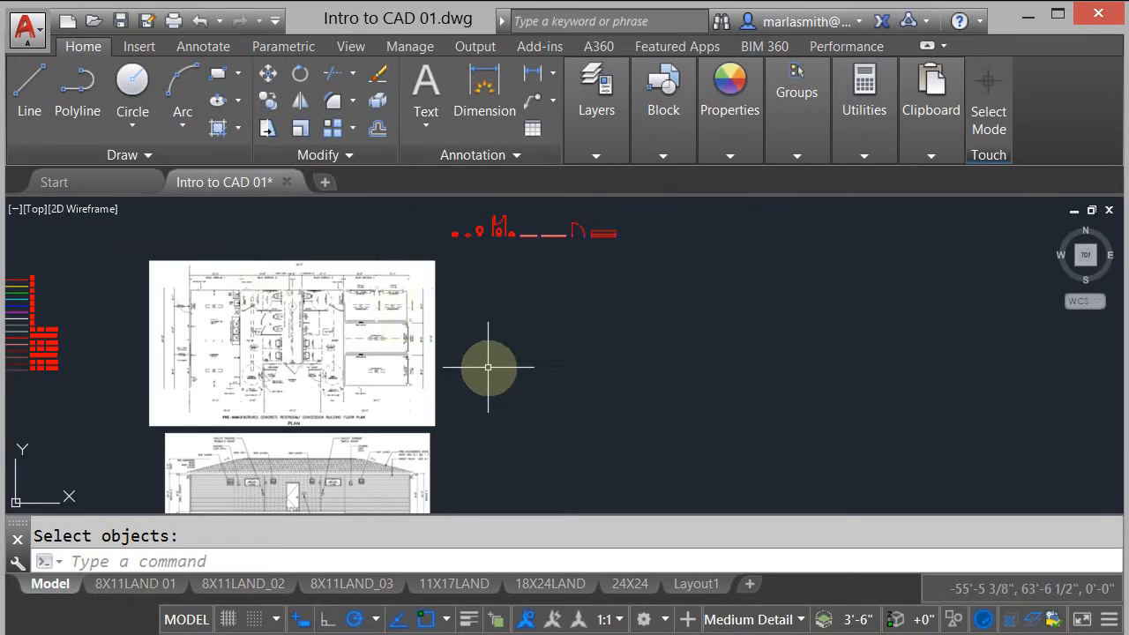
scroll(471, 359, up, 5)
scroll(472, 360, down, 6)
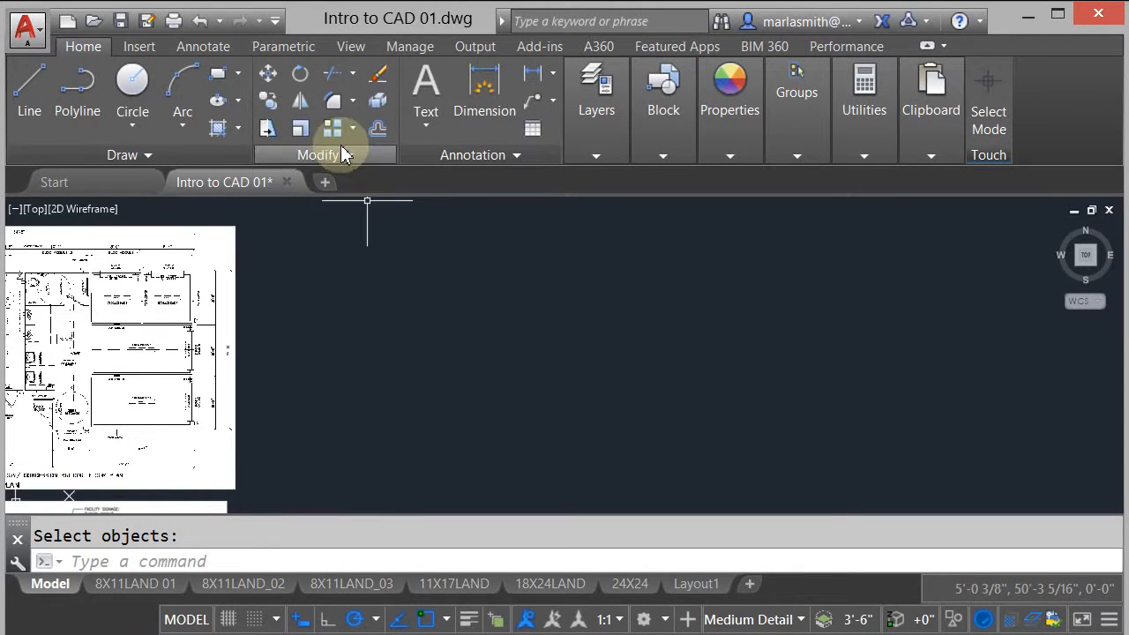
click(217, 73)
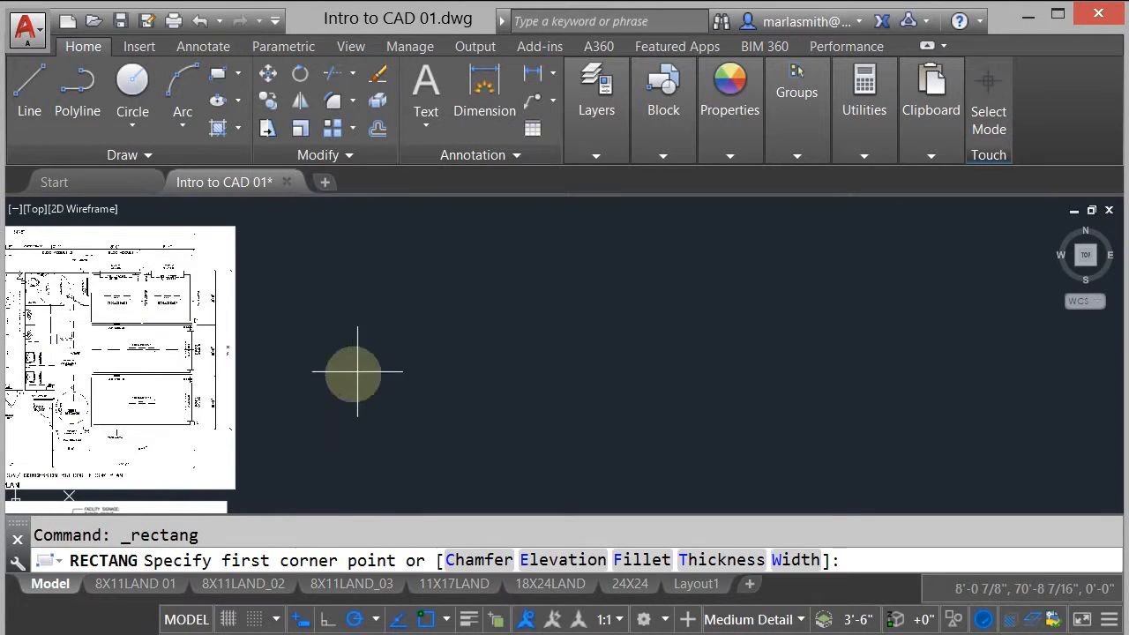
click(293, 456)
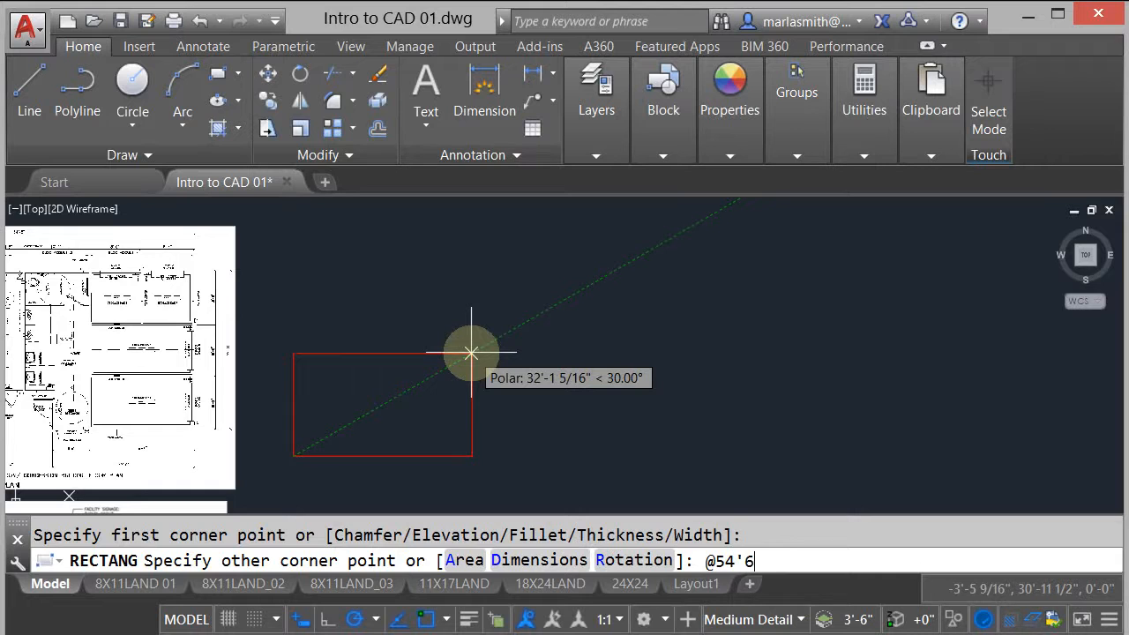
text(@54'6,24'8)
key(Return)
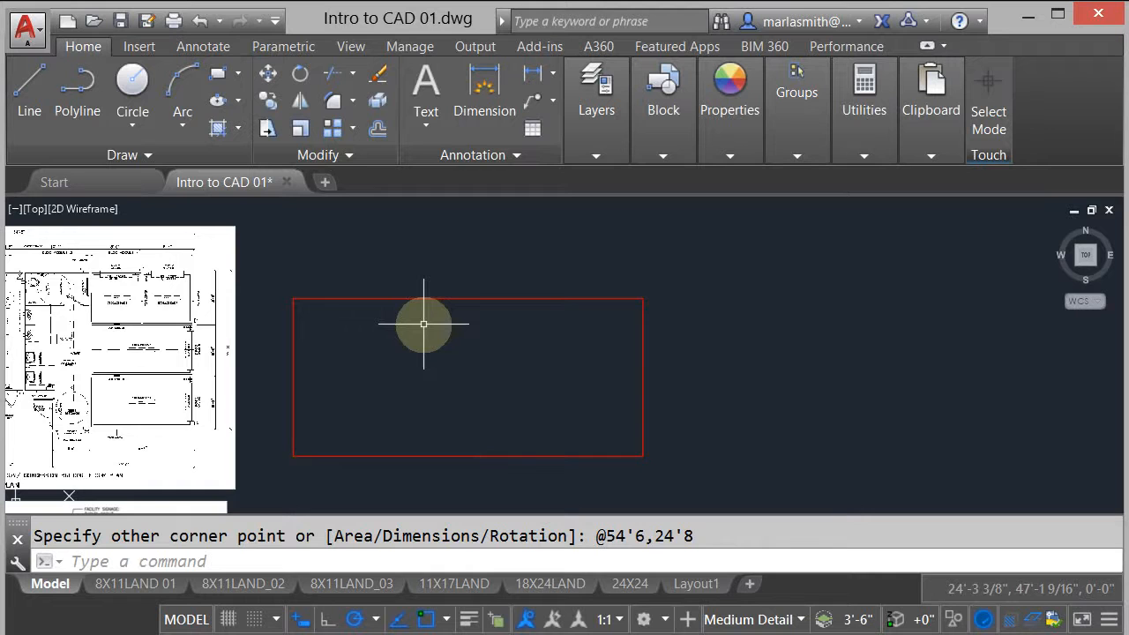
Step: Offset the building outline rectangle 3.5 inches inward to form the exterior wall thickness, and end the Offset command
click(377, 129)
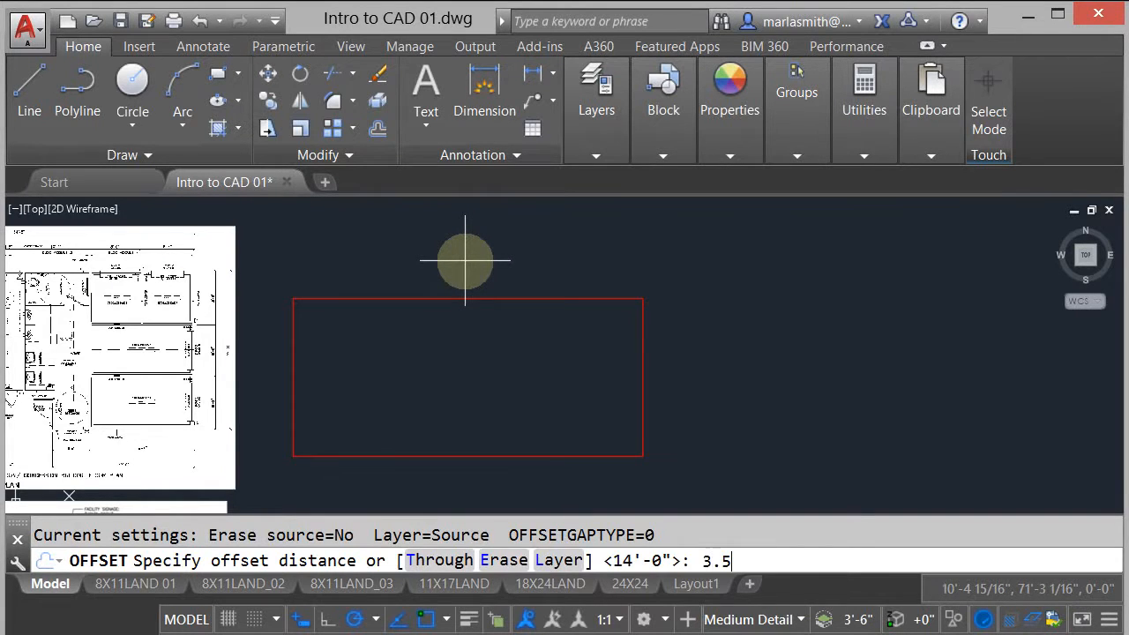
key(Return)
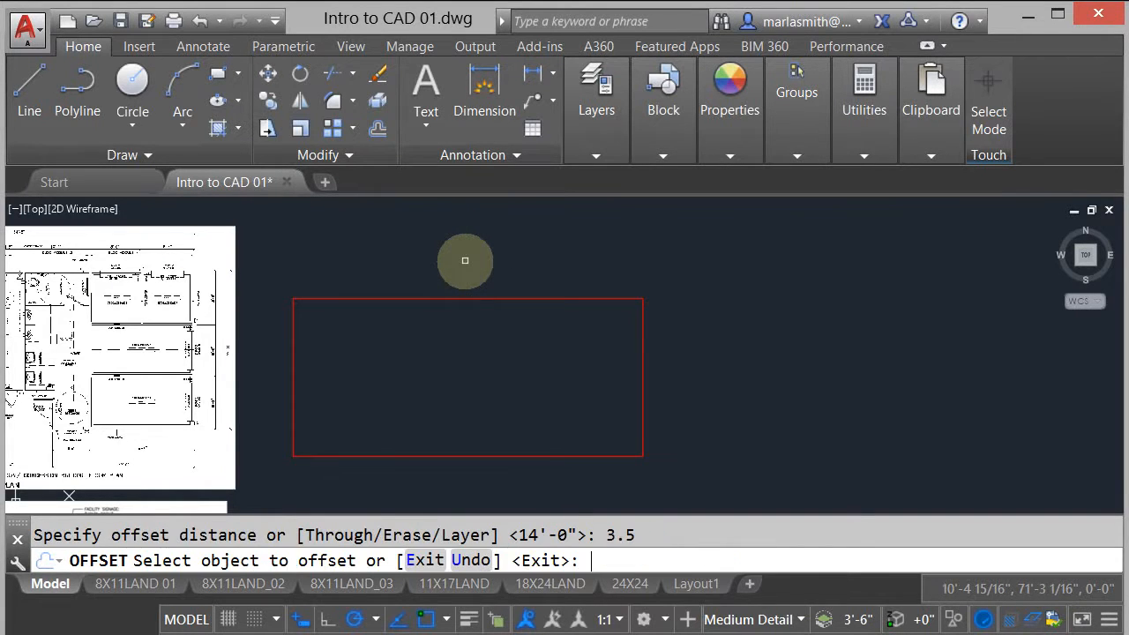
click(497, 298)
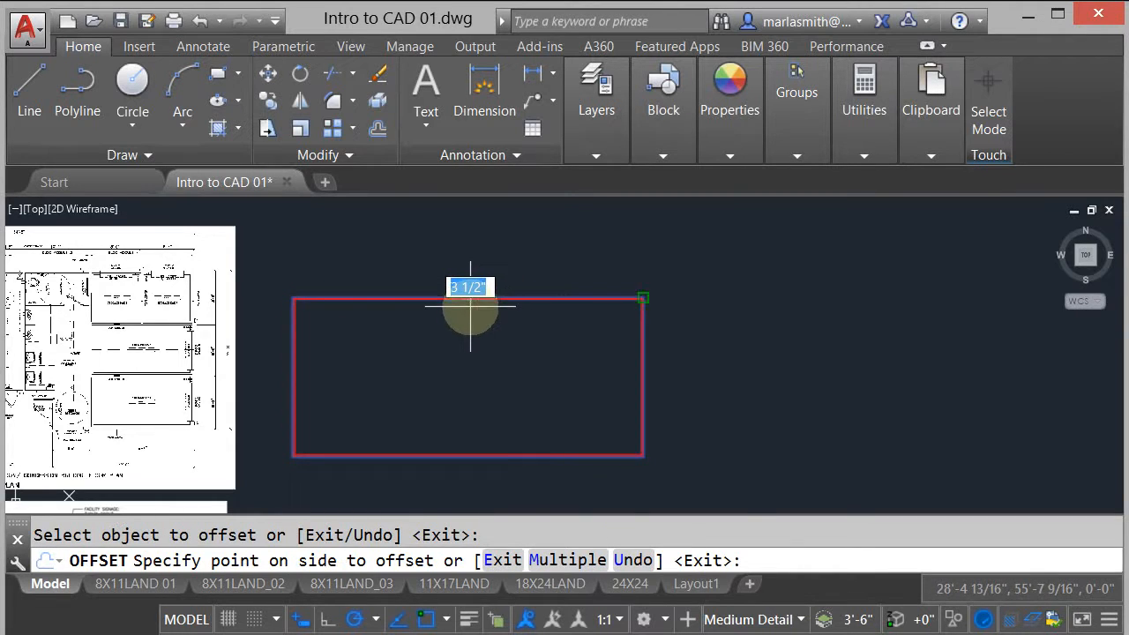
scroll(477, 310, up, 5)
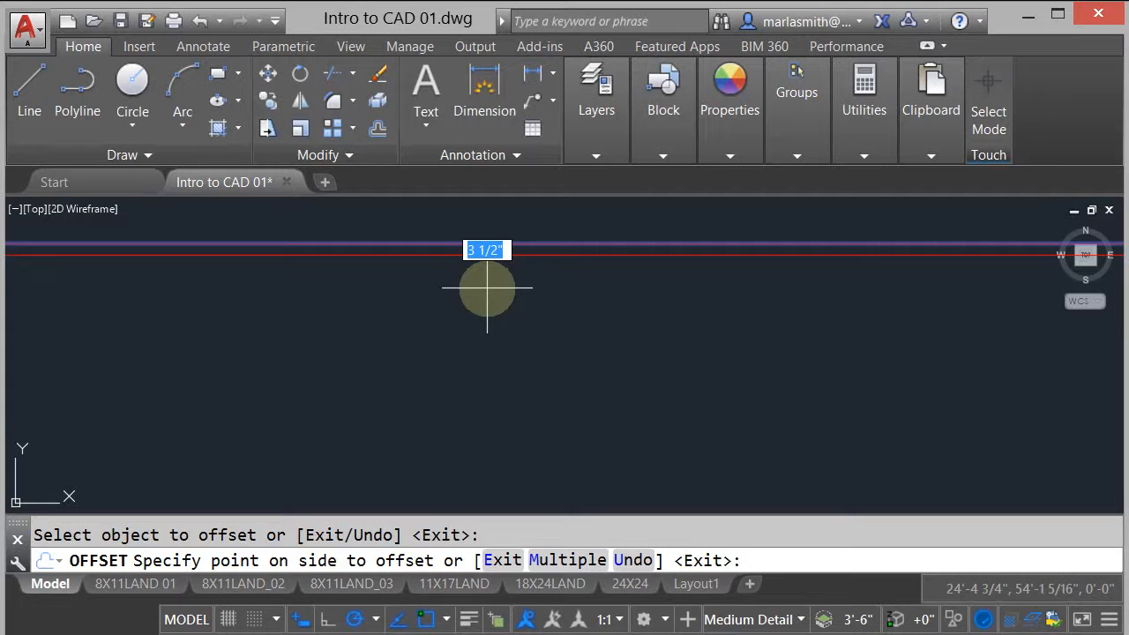
click(487, 288)
scroll(398, 255, down, 5)
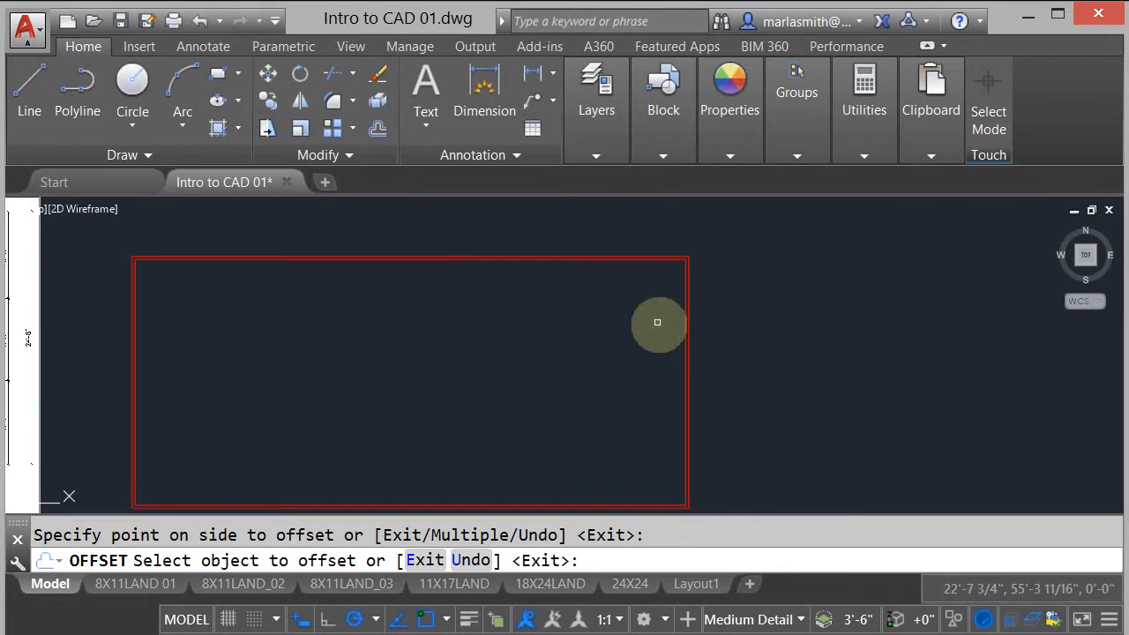
scroll(657, 322, up, 5)
scroll(671, 330, down, 7)
scroll(604, 326, up, 2)
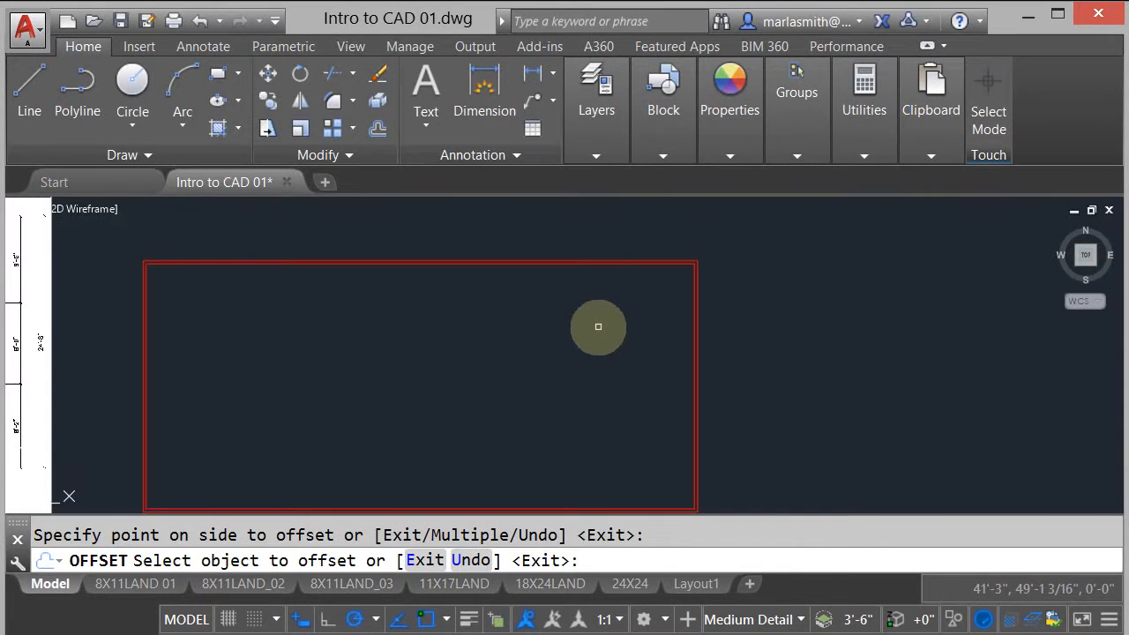
middle_drag(567, 230, 612, 202)
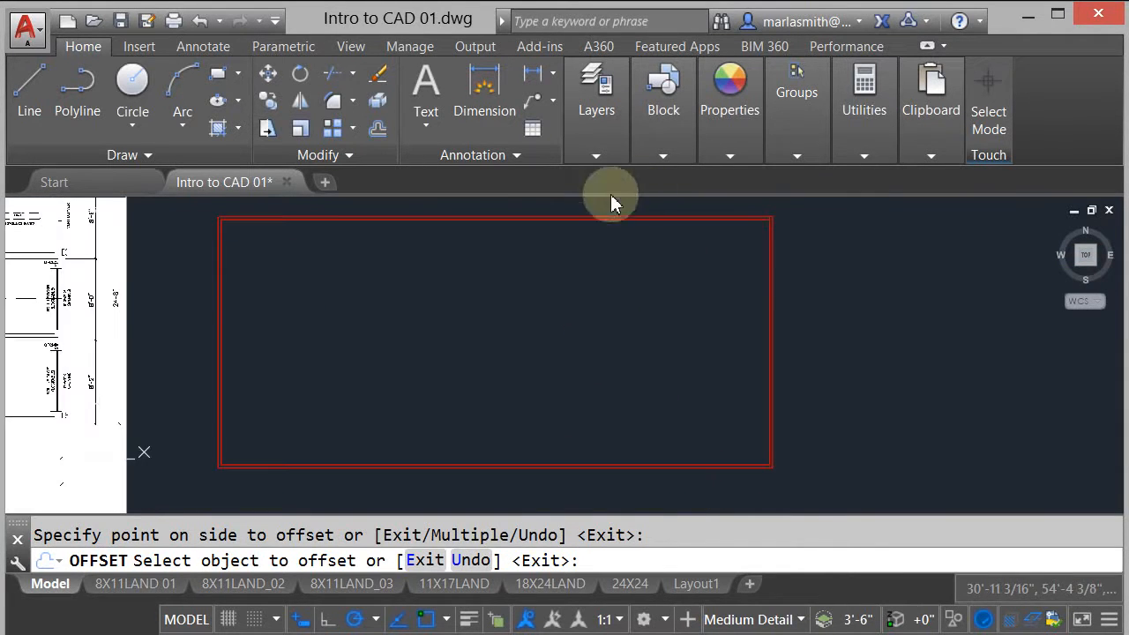
right_click(456, 337)
click(482, 346)
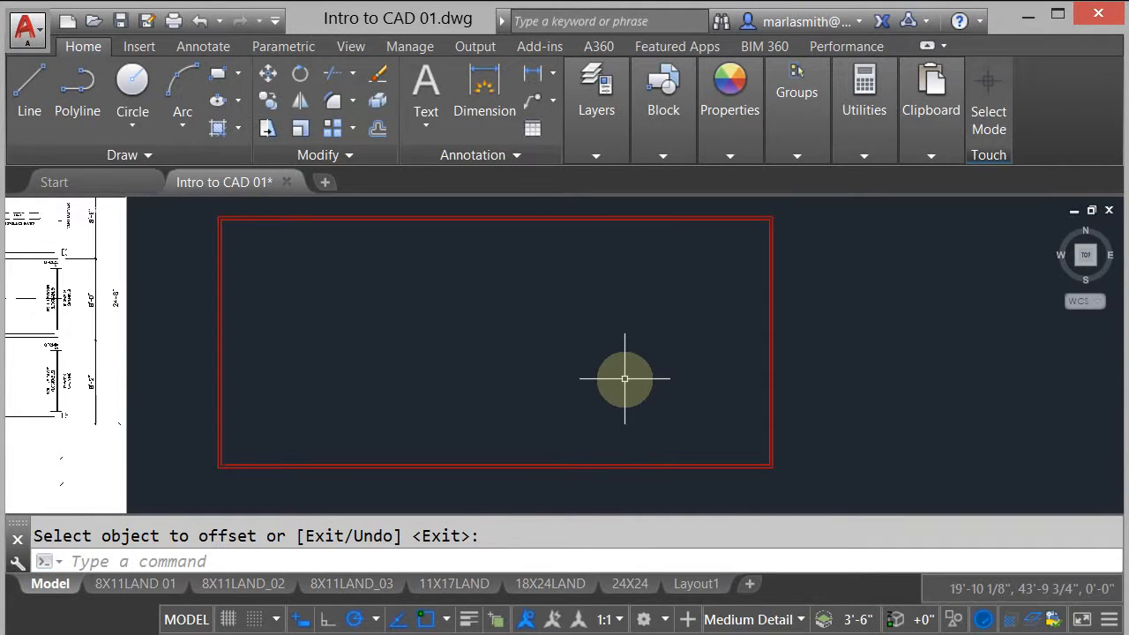
Step: Examine the building module widths and overall width dimensioned along the top of the reference floor plan
scroll(624, 379, down, 2)
middle_drag(365, 340, 574, 350)
scroll(456, 289, up, 2)
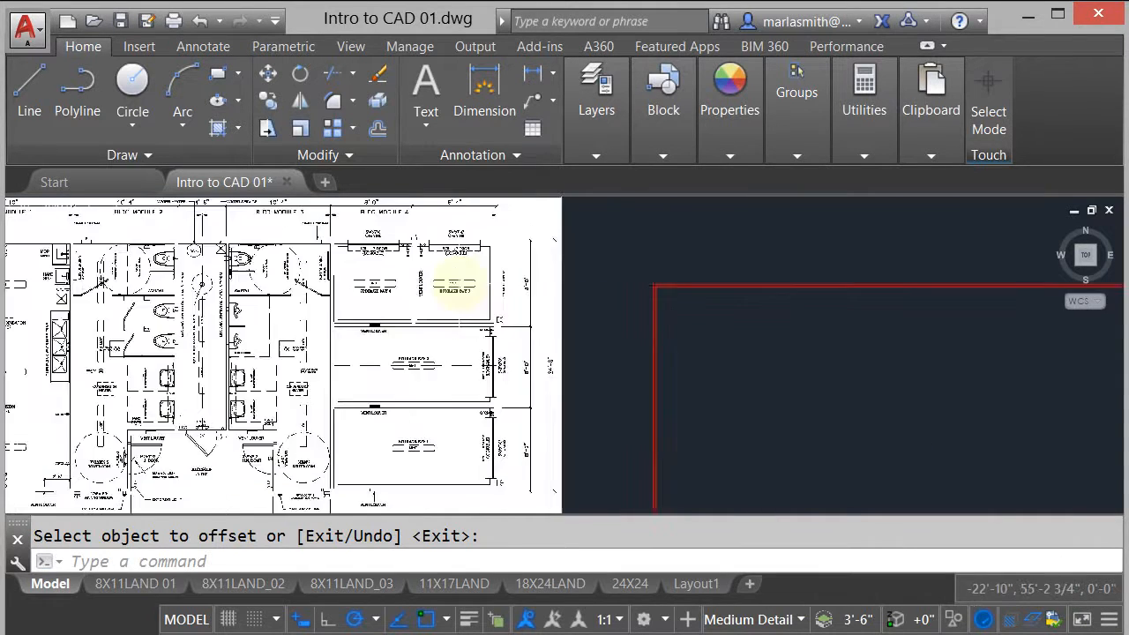
scroll(466, 271, up, 1)
scroll(512, 297, down, 1)
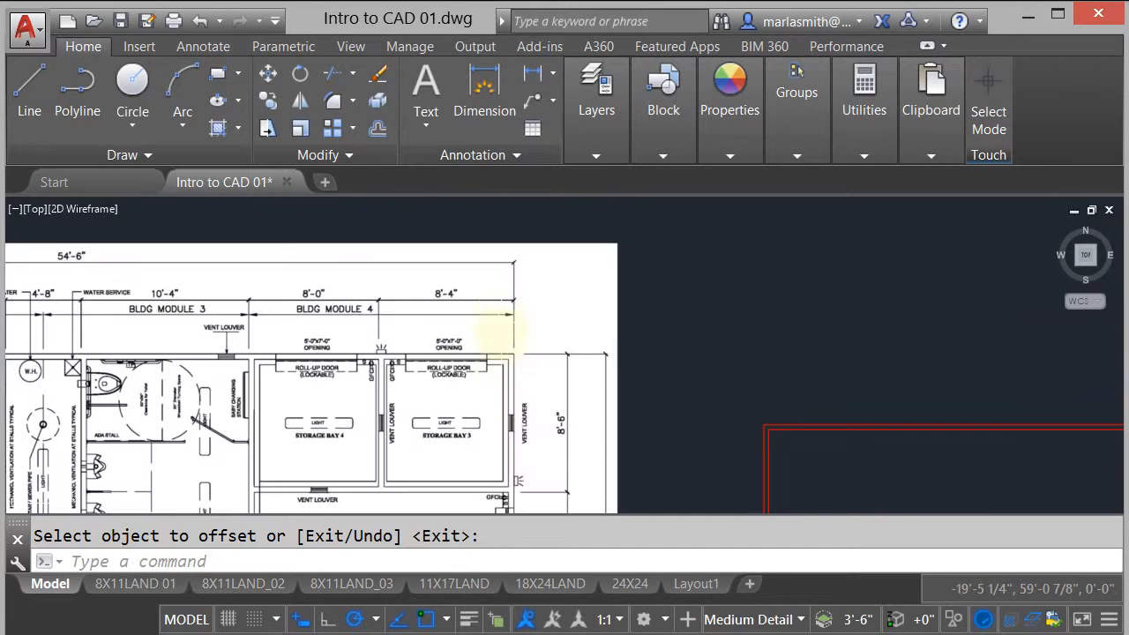
scroll(437, 299, up, 1)
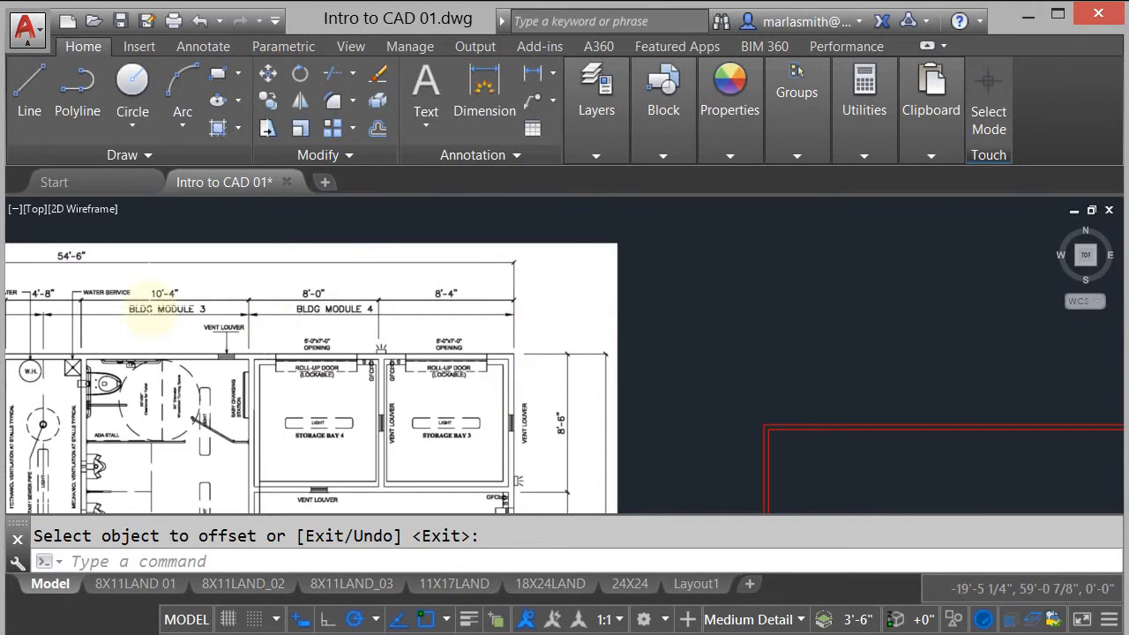
scroll(390, 295, down, 1)
scroll(265, 300, up, 1)
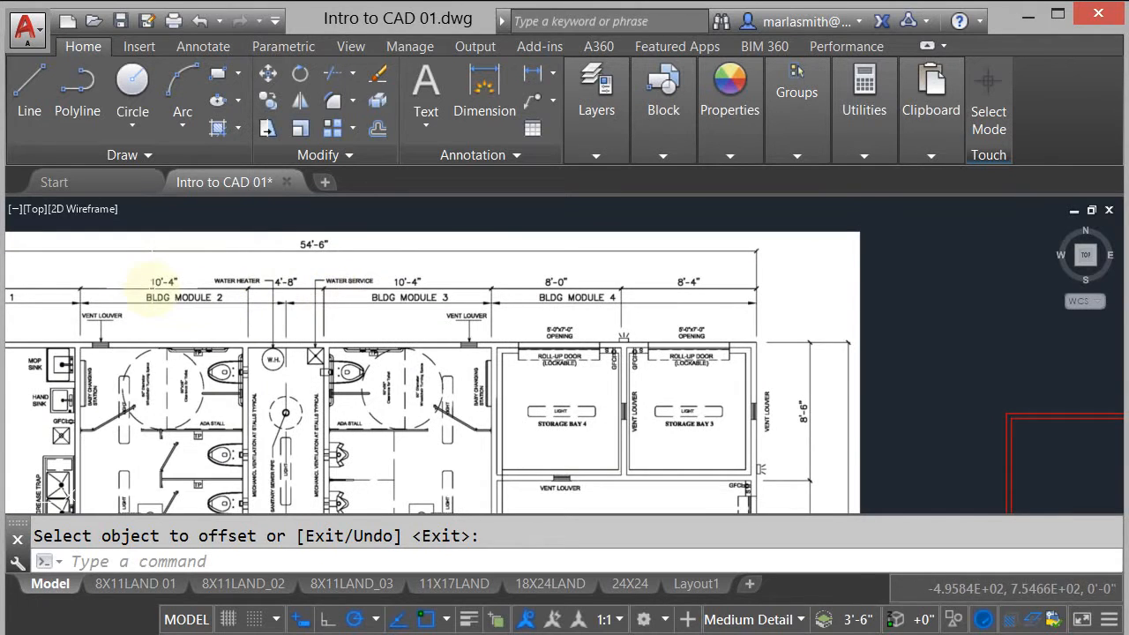
scroll(154, 295, down, 1)
scroll(512, 304, up, 1)
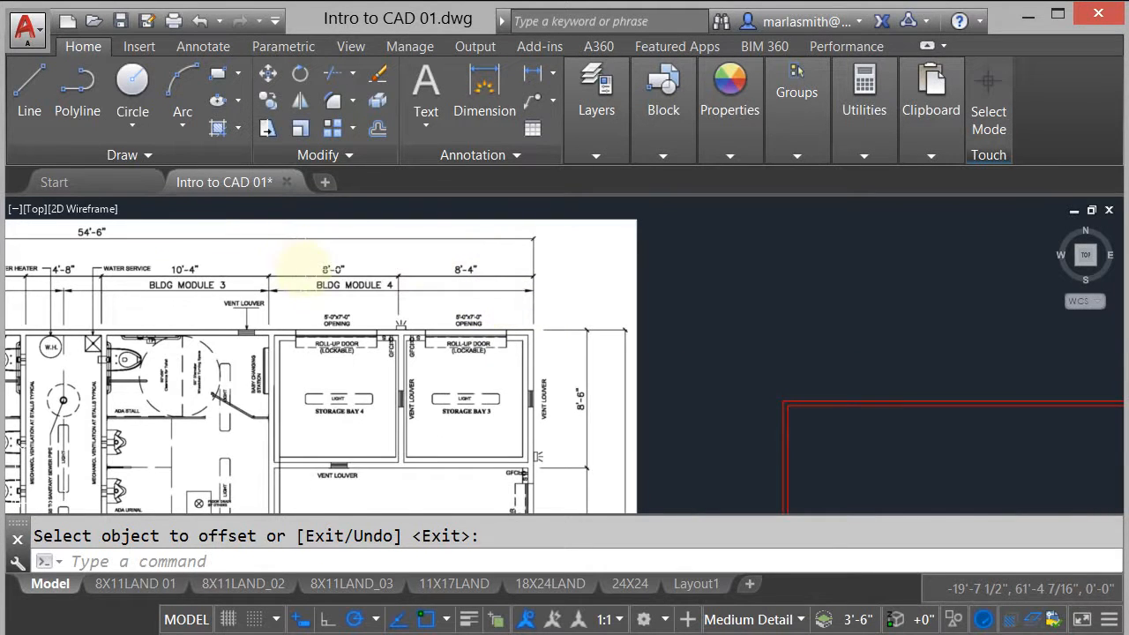
middle_drag(152, 277, 400, 274)
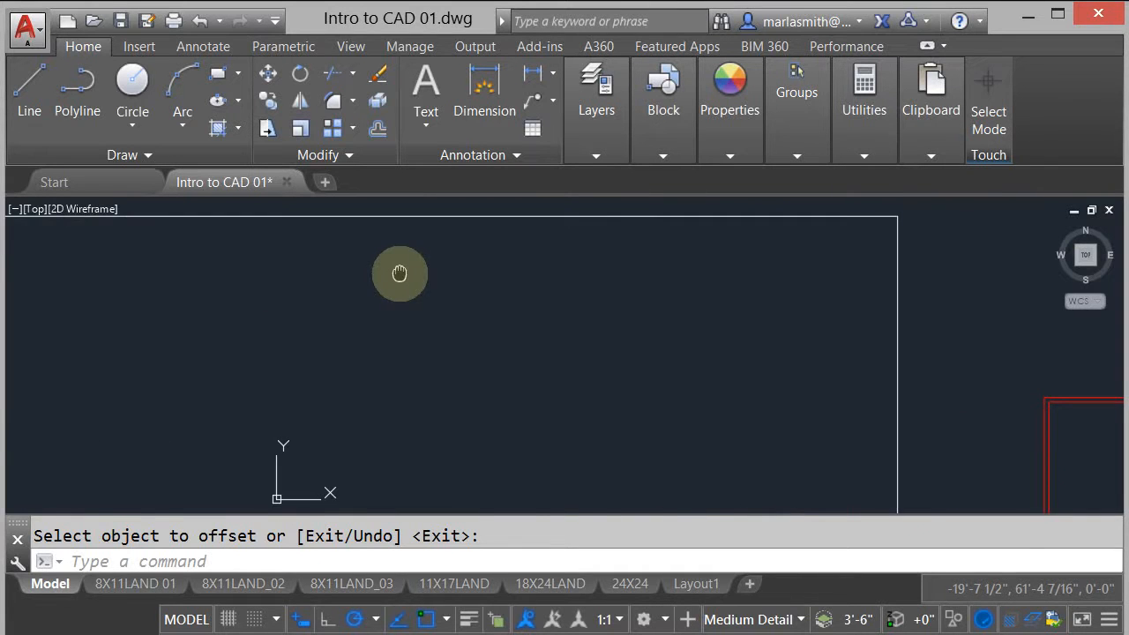
scroll(400, 273, down, 3)
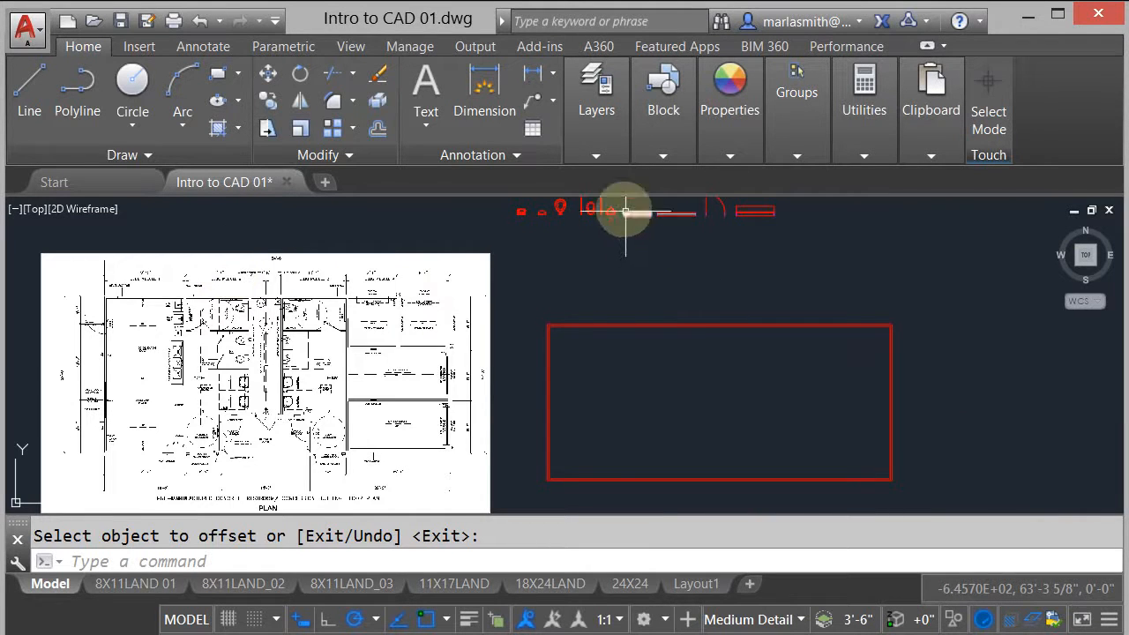
Step: Make layer 0 the current layer
click(605, 151)
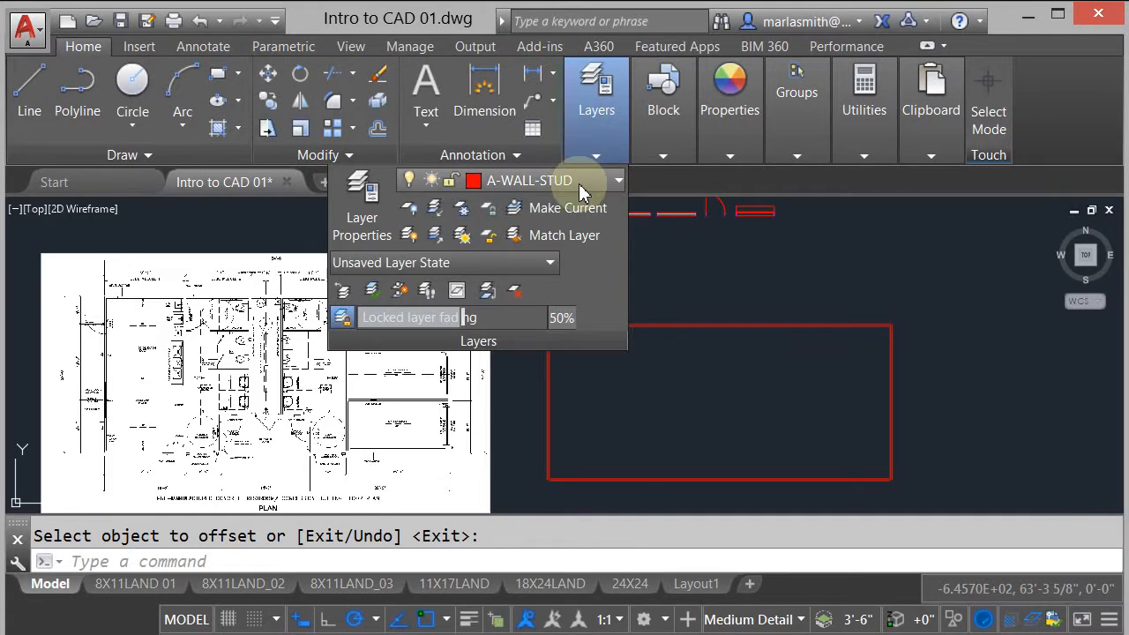
click(579, 187)
scroll(566, 252, up, 10)
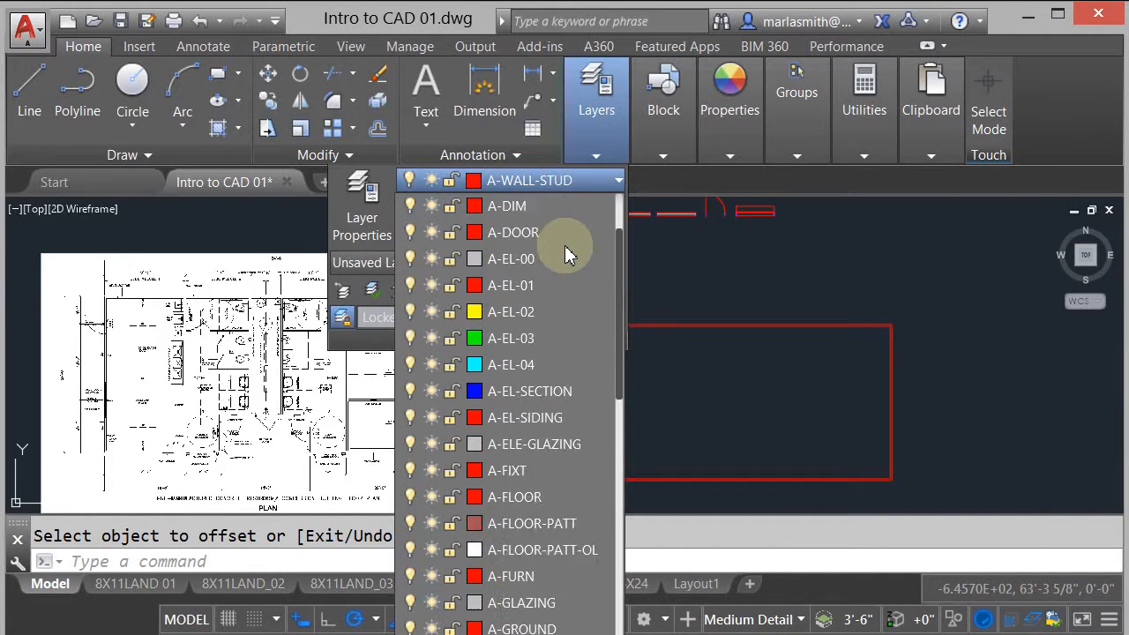
scroll(565, 245, up, 3)
click(538, 208)
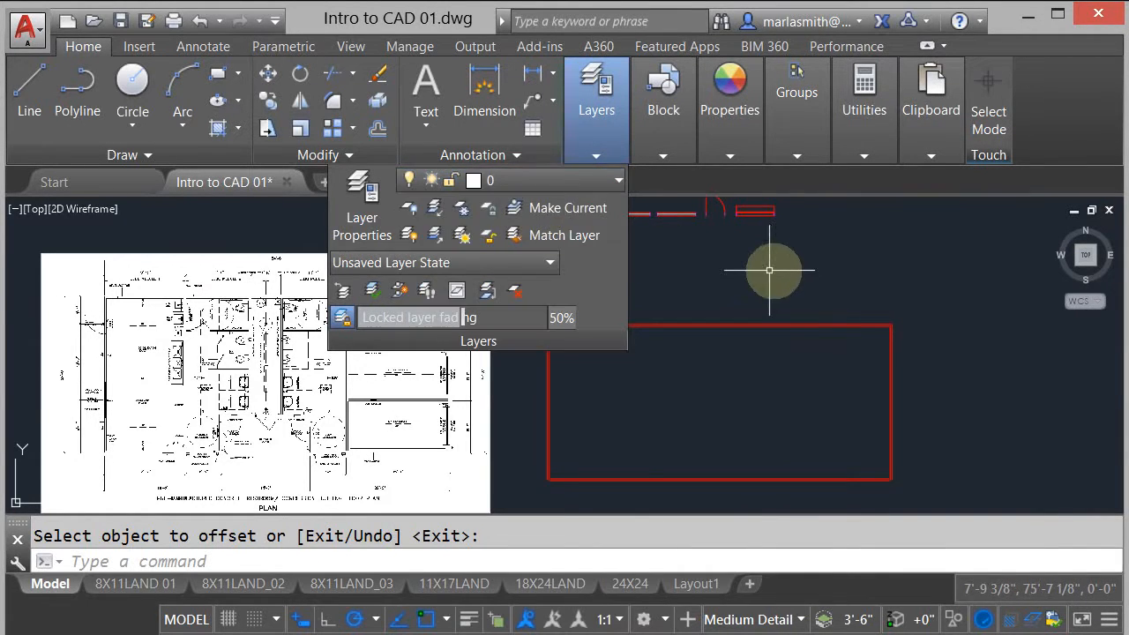
Step: Draw a vertical guide line along the building outline's right edge, extending beyond its top and bottom corners, and end the Line command
middle_drag(887, 292, 685, 282)
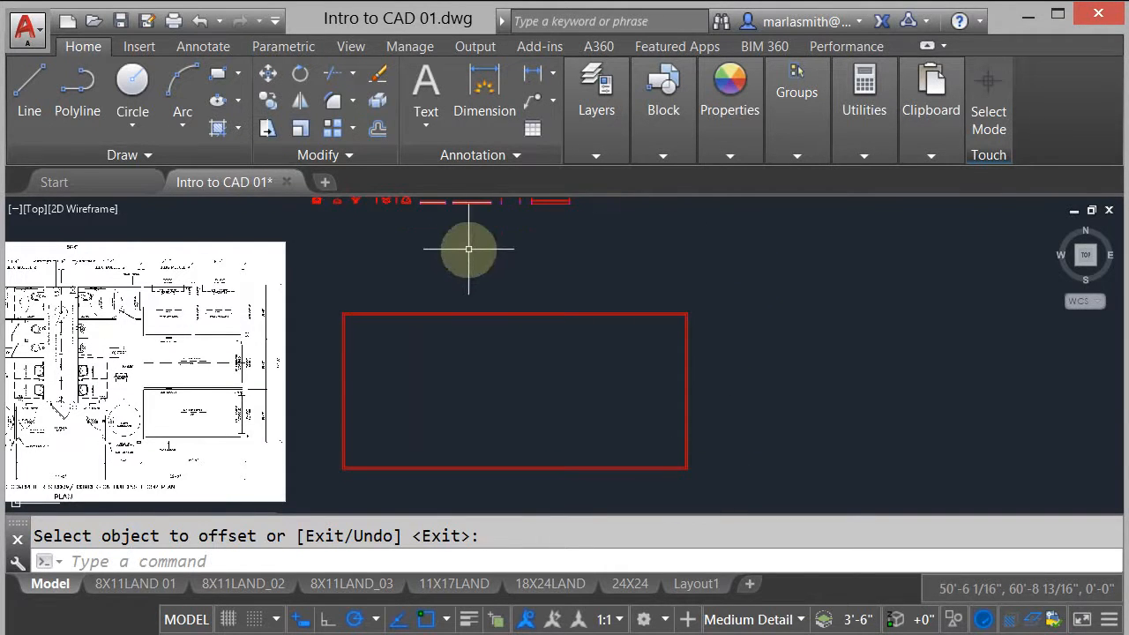
click(38, 87)
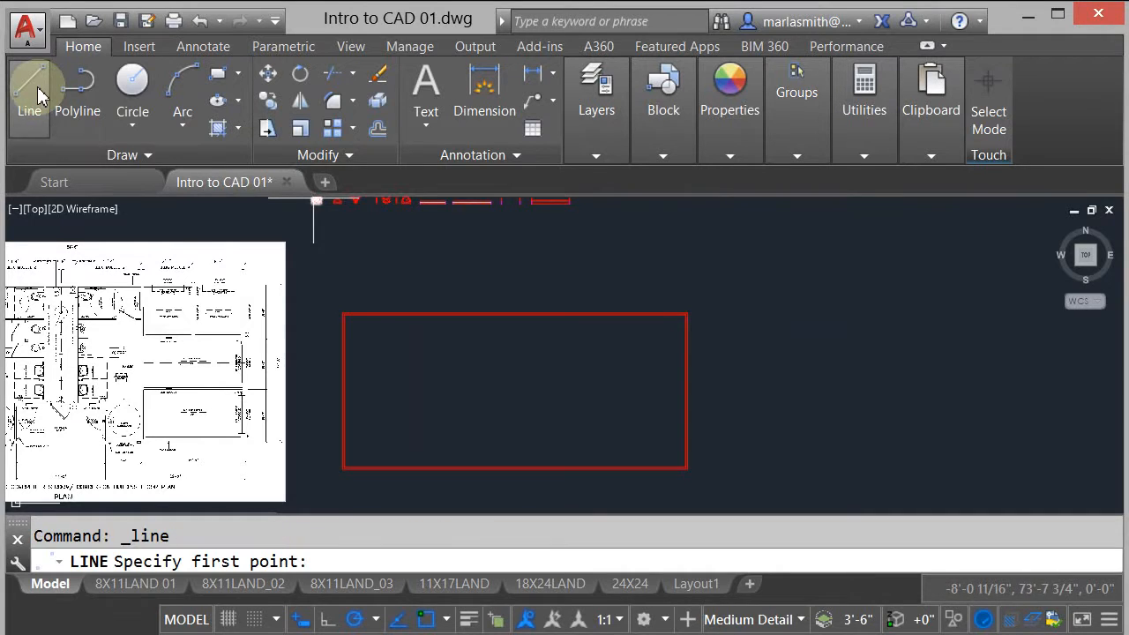
scroll(710, 289, up, 5)
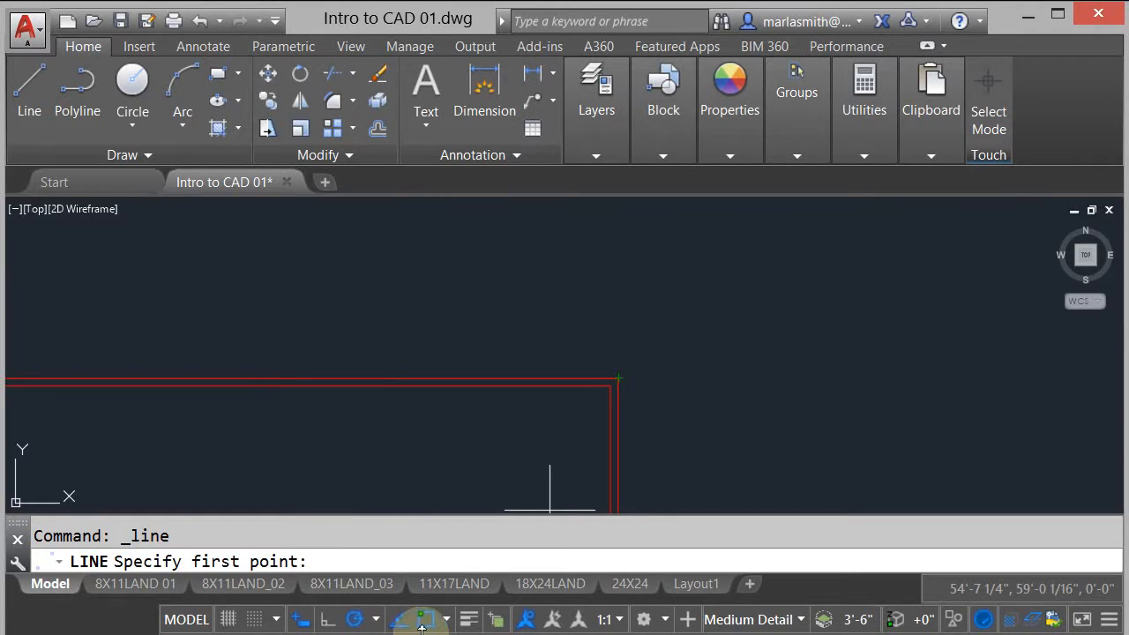
click(447, 619)
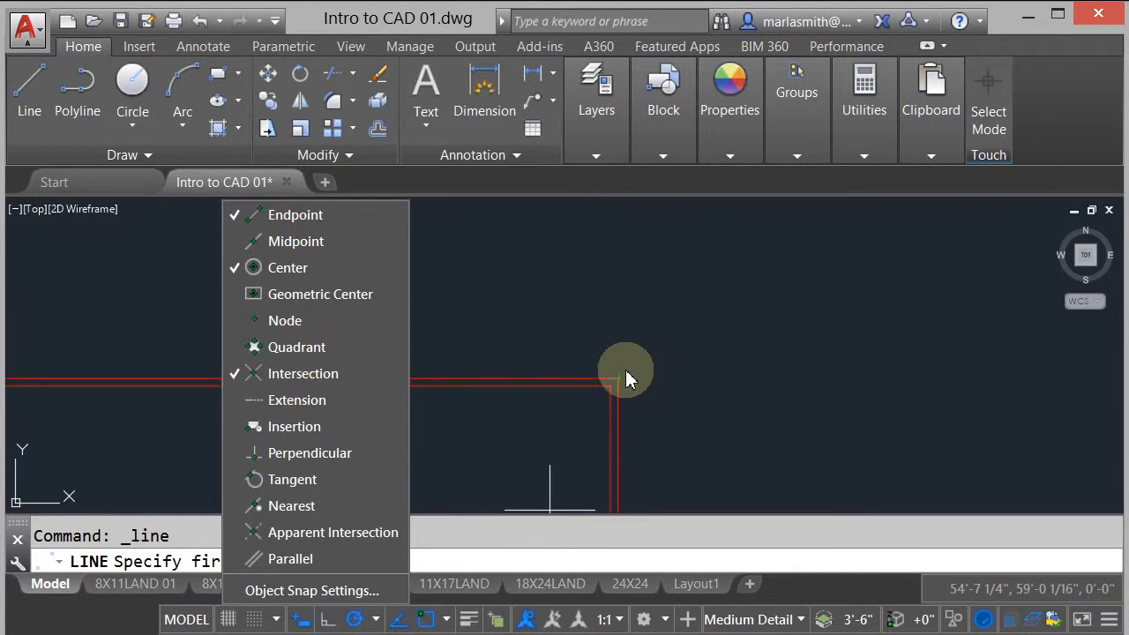
click(626, 378)
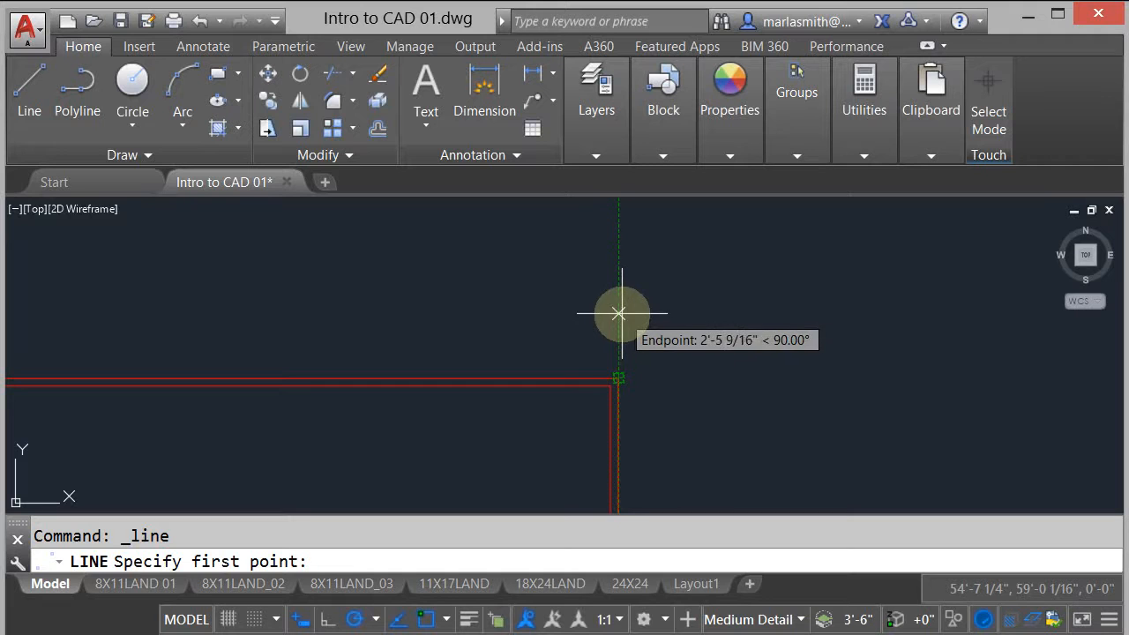
click(618, 303)
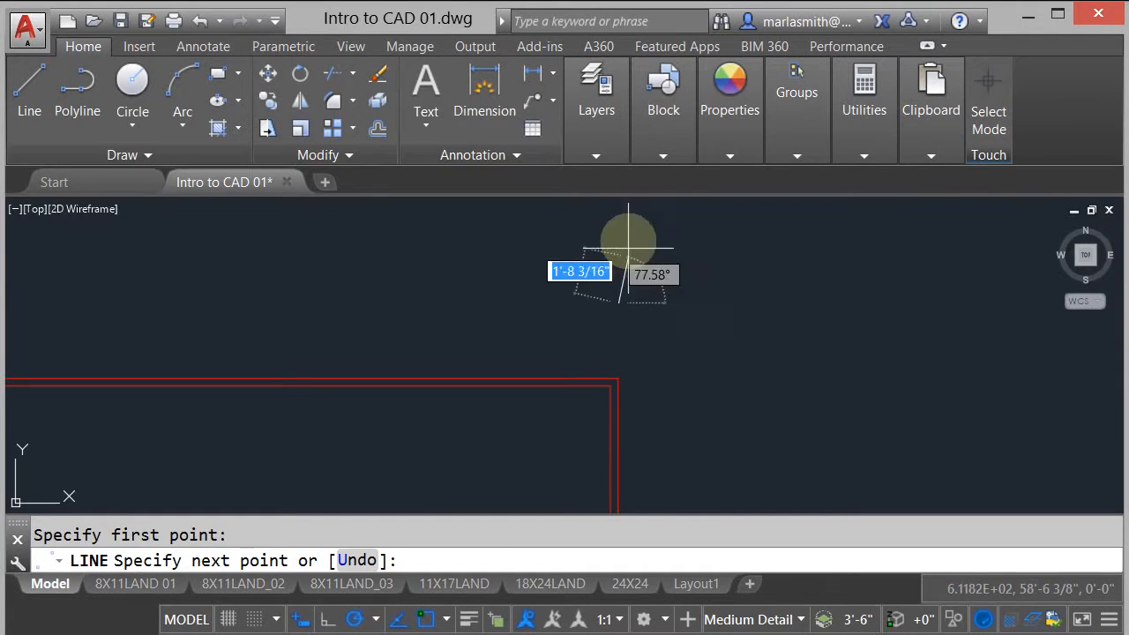
scroll(619, 225, down, 3)
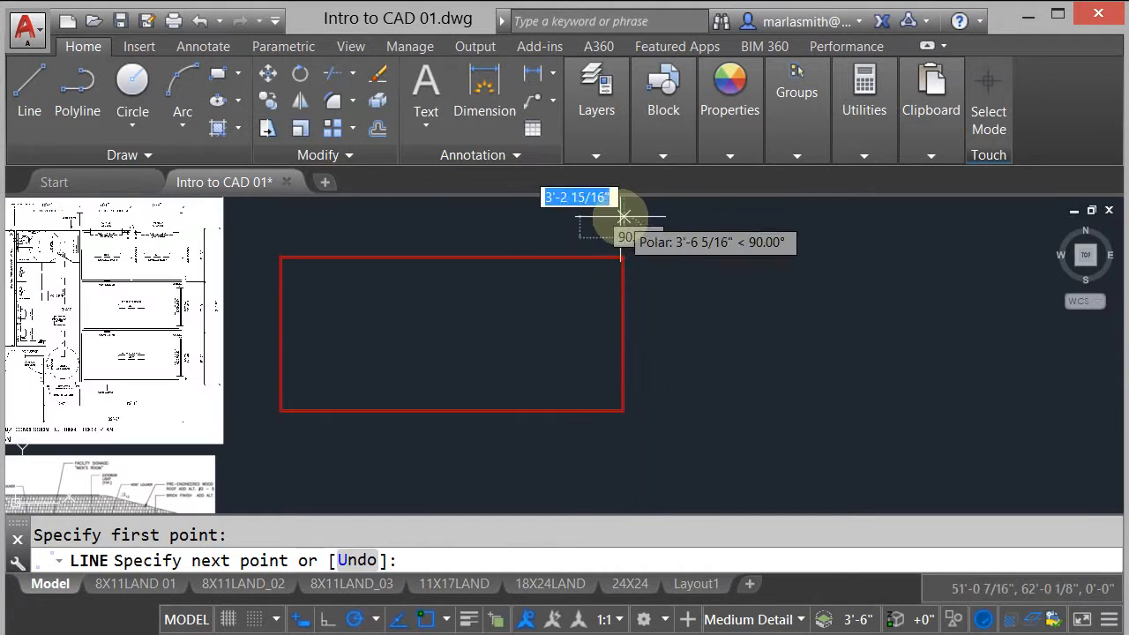
click(624, 439)
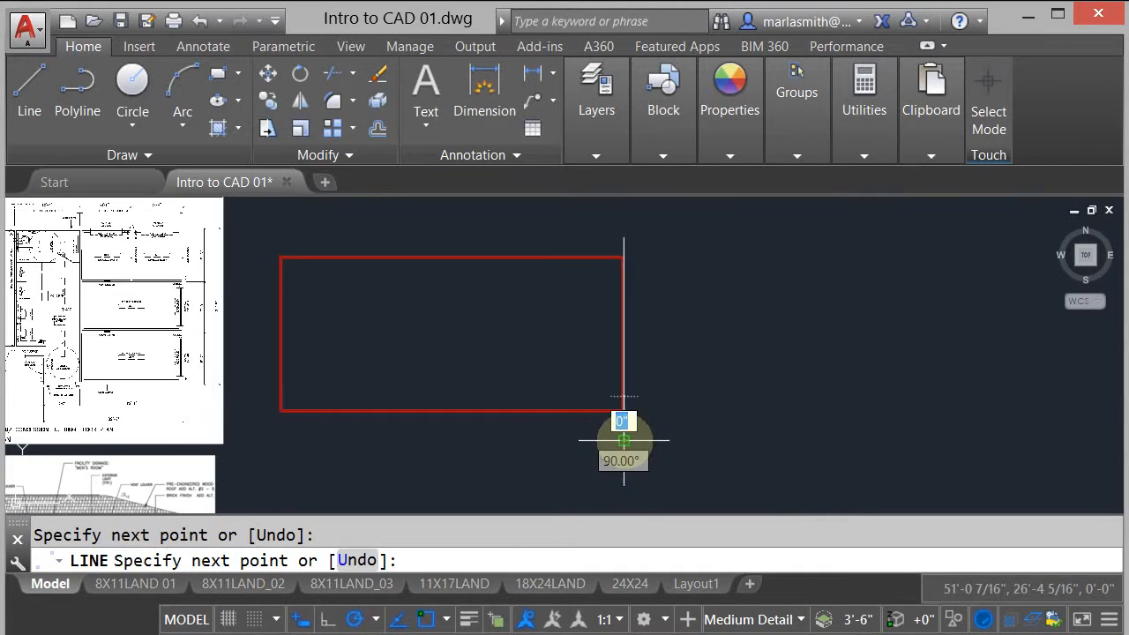
right_click(723, 350)
click(760, 365)
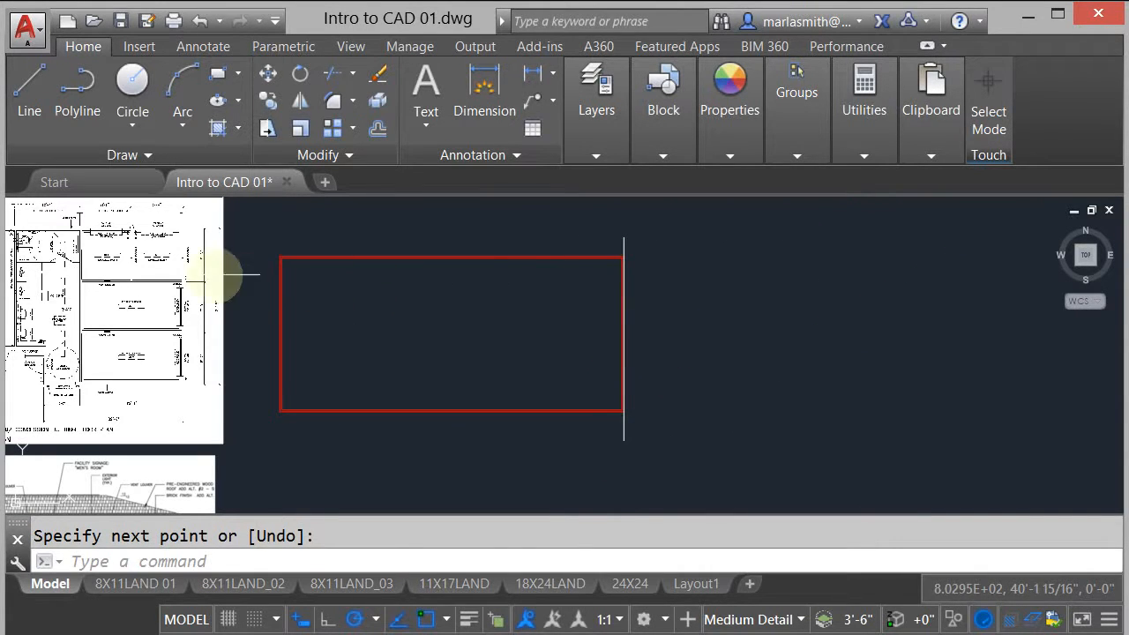
Step: Offset the vertical guide line 8'4 toward the building's interior for the Storage Bay 3 width, and end the Offset command
middle_drag(277, 244, 435, 305)
scroll(299, 291, up, 4)
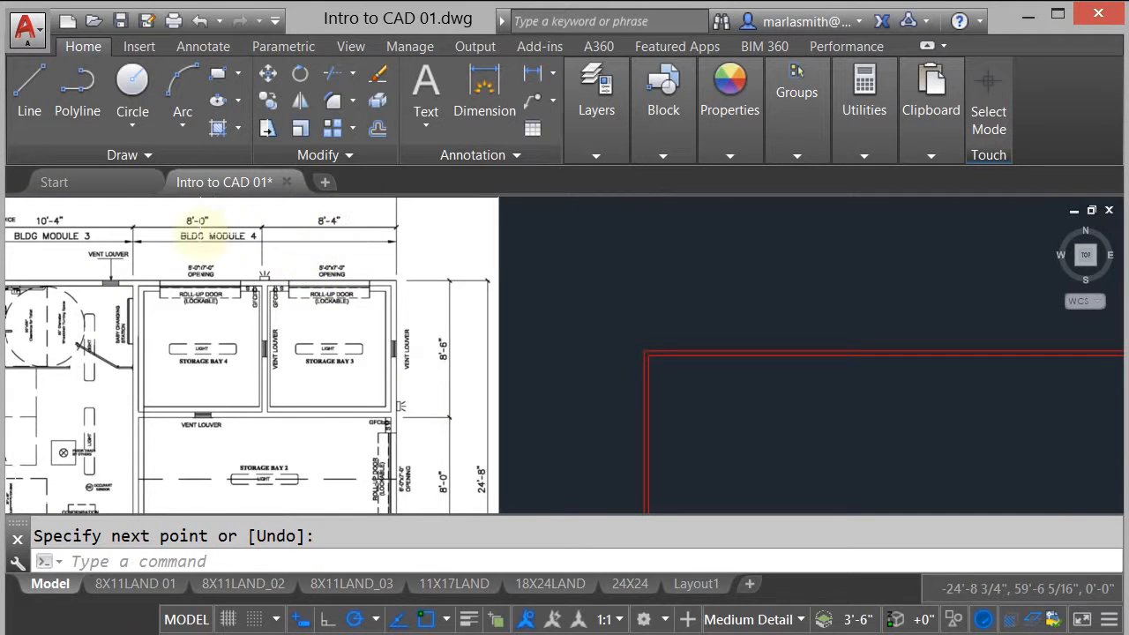
scroll(427, 259, down, 1)
mouse_move(876, 297)
middle_down()
mouse_move(411, 297)
mouse_move(350, 262)
mouse_move(378, 275)
middle_up()
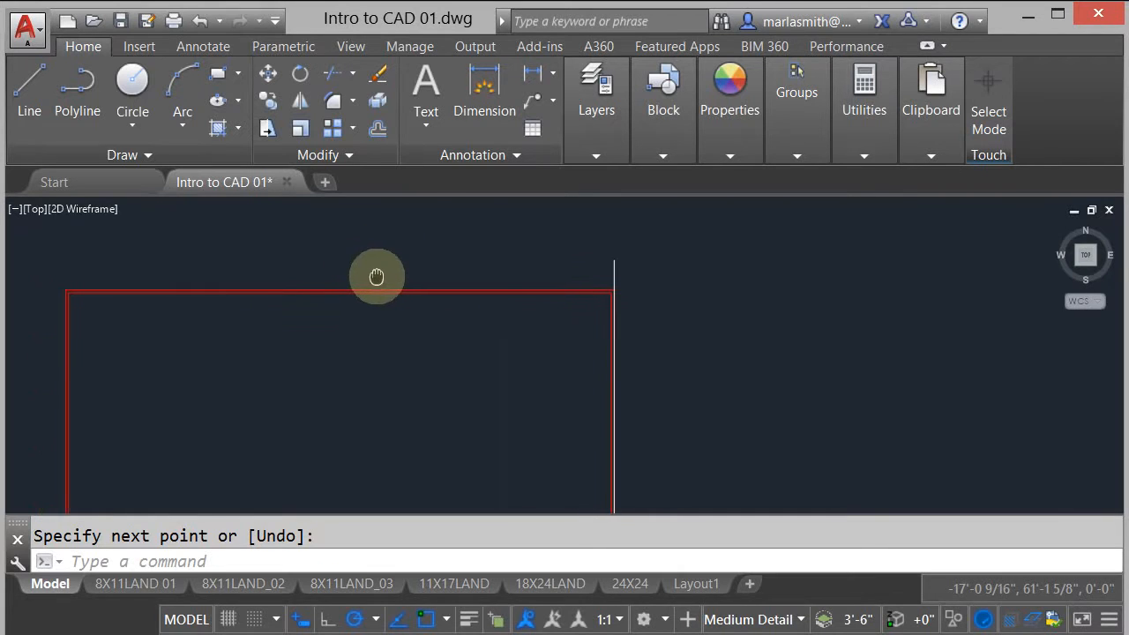
click(376, 132)
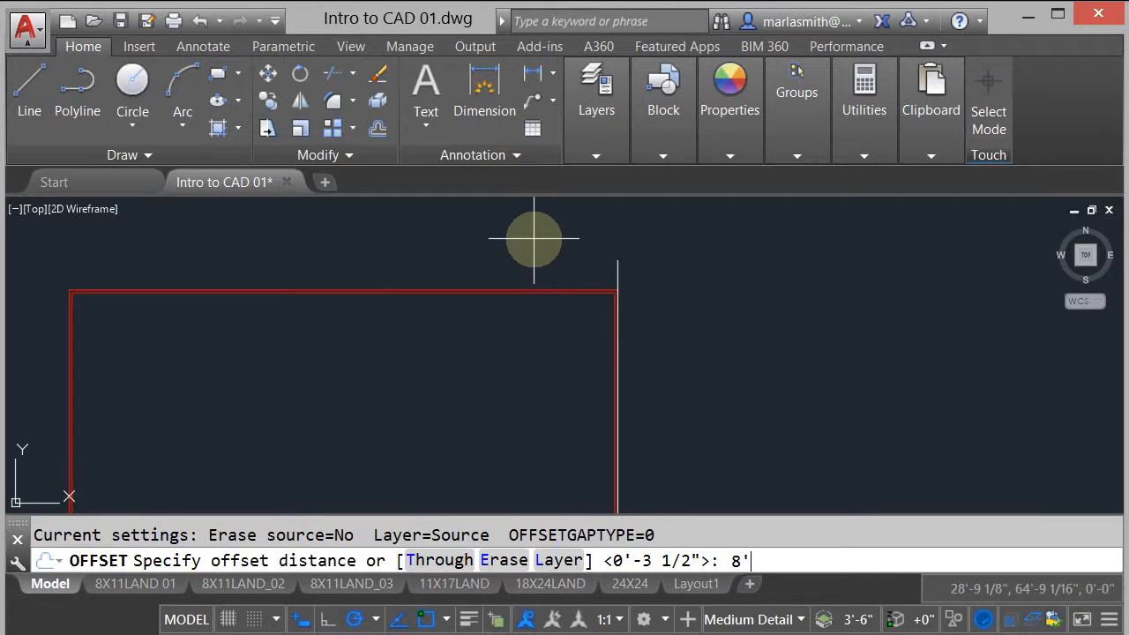
key(Return)
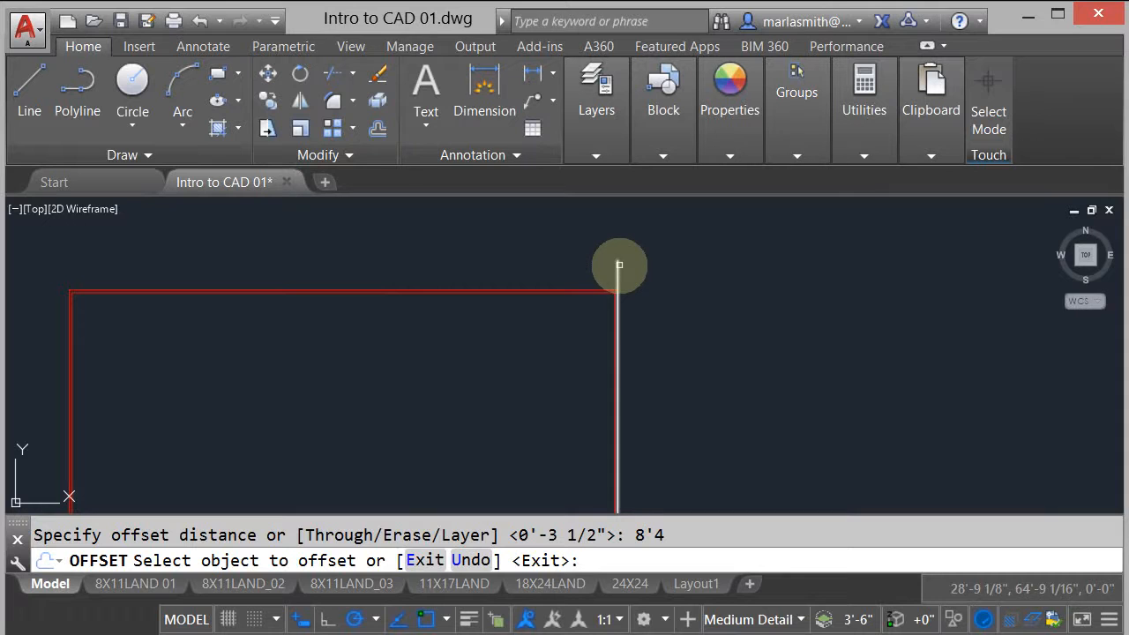
click(617, 265)
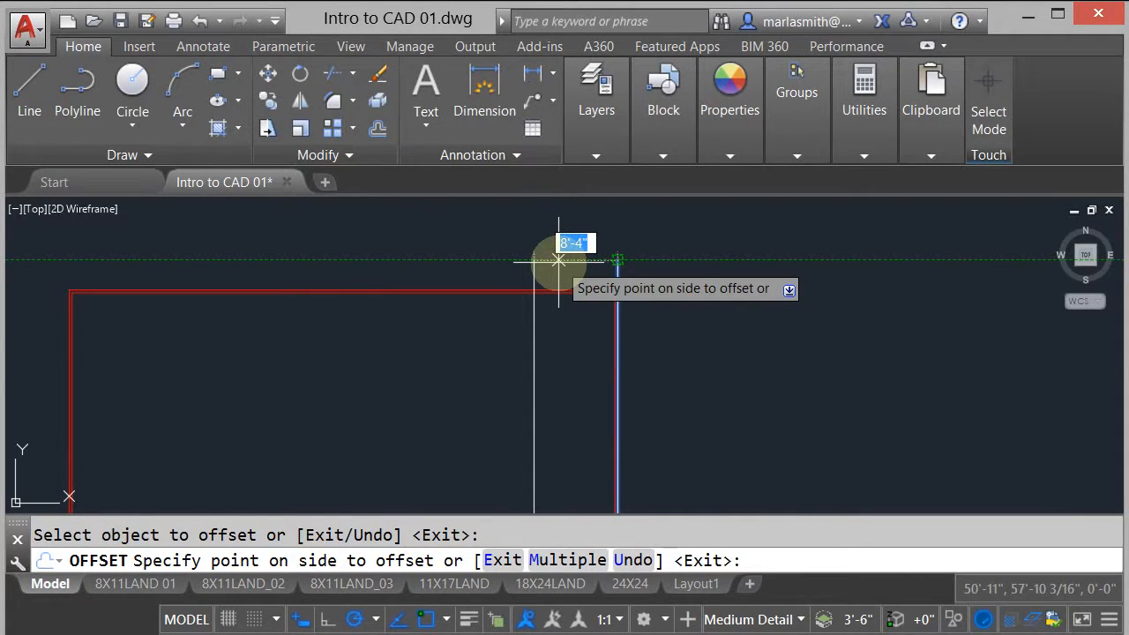
click(558, 261)
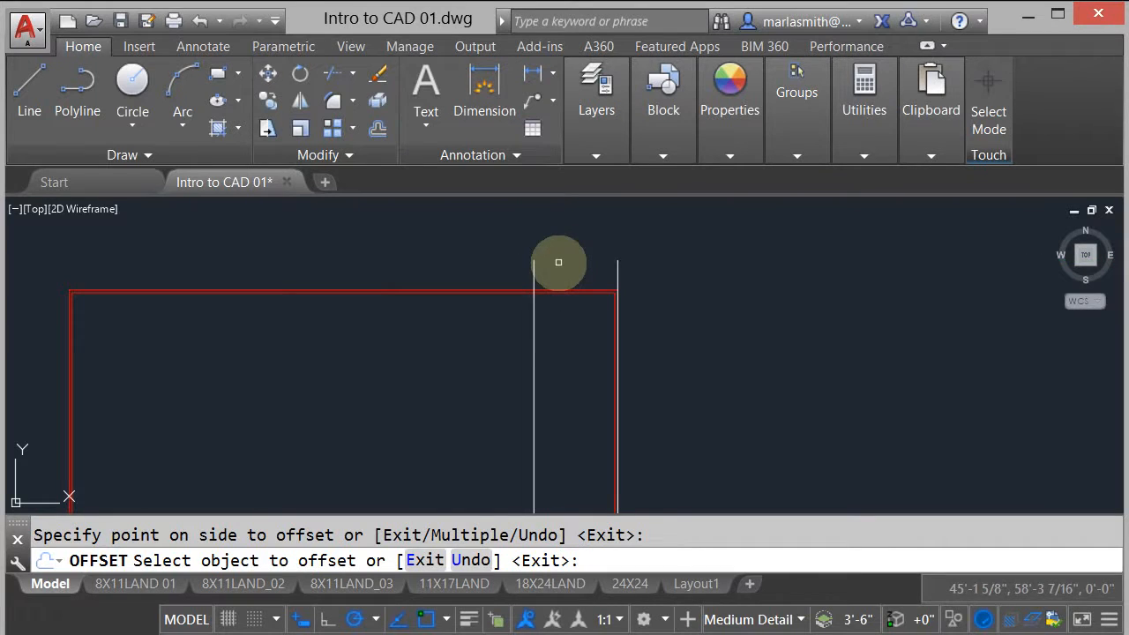
right_click(559, 262)
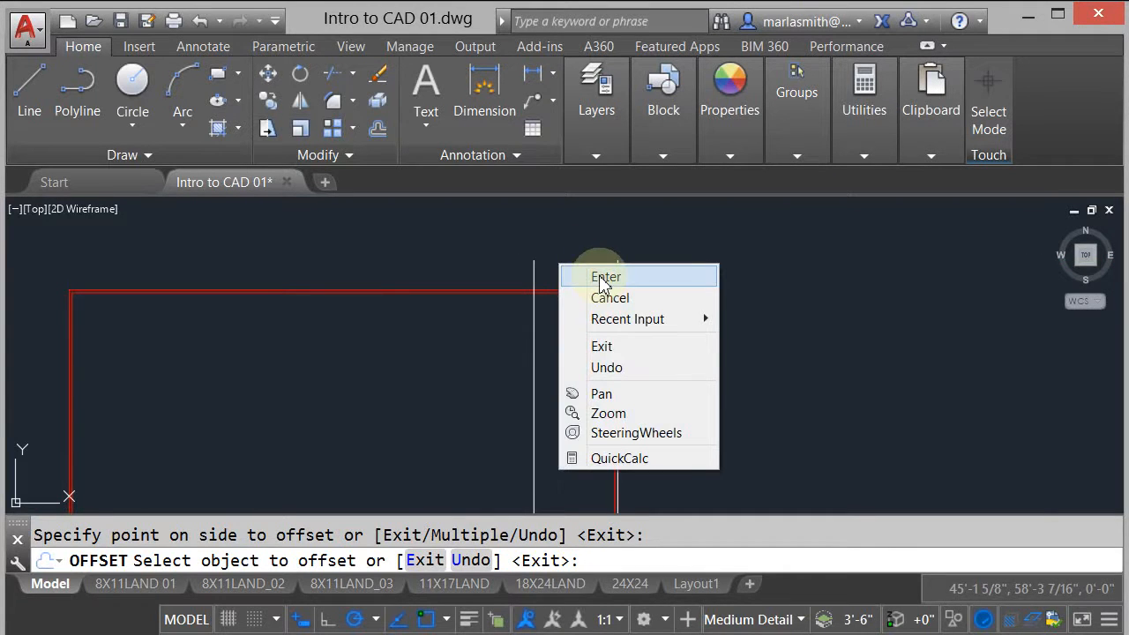
click(605, 278)
Step: Offset the inner guide line a further 8'0 to the left for the Storage Bay 4 width, and end the Offset command
right_click(570, 263)
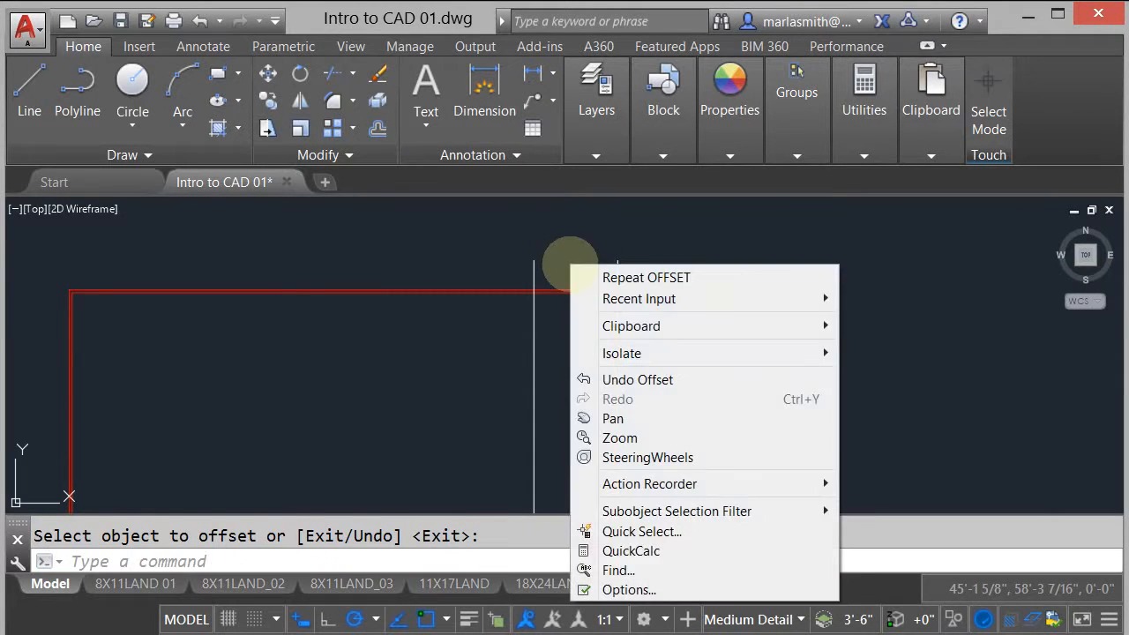
click(608, 279)
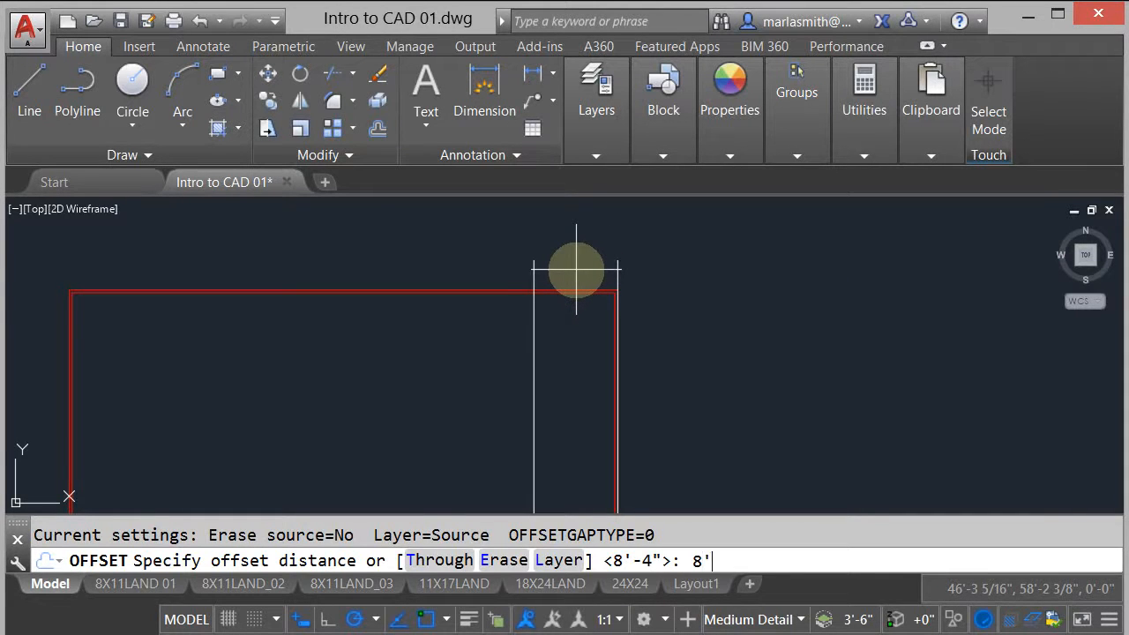
key(Return)
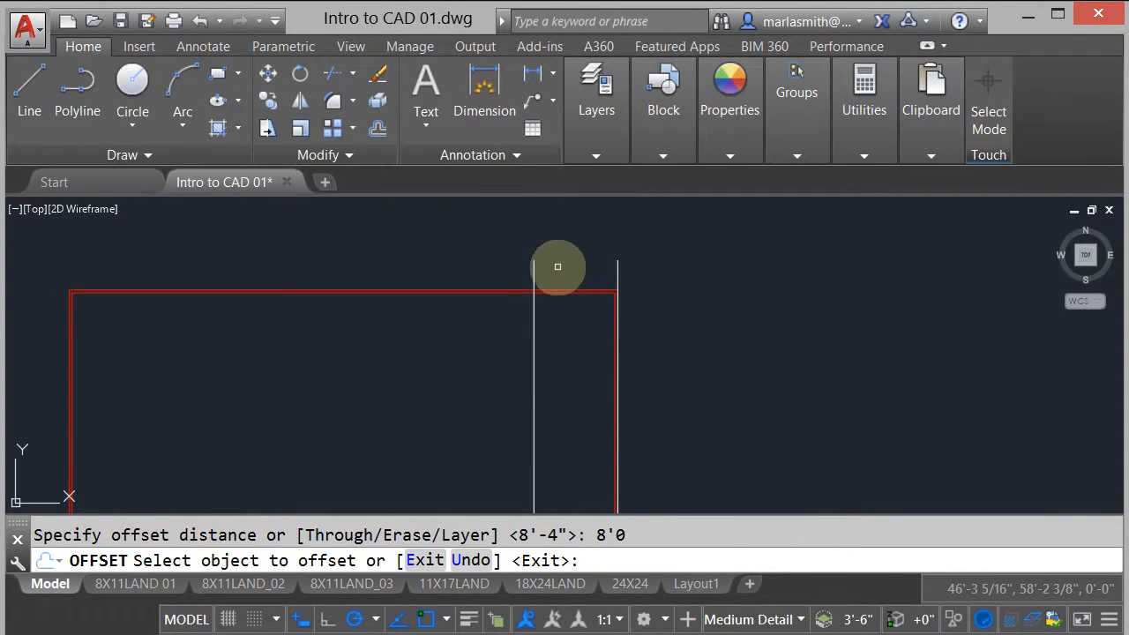
click(533, 270)
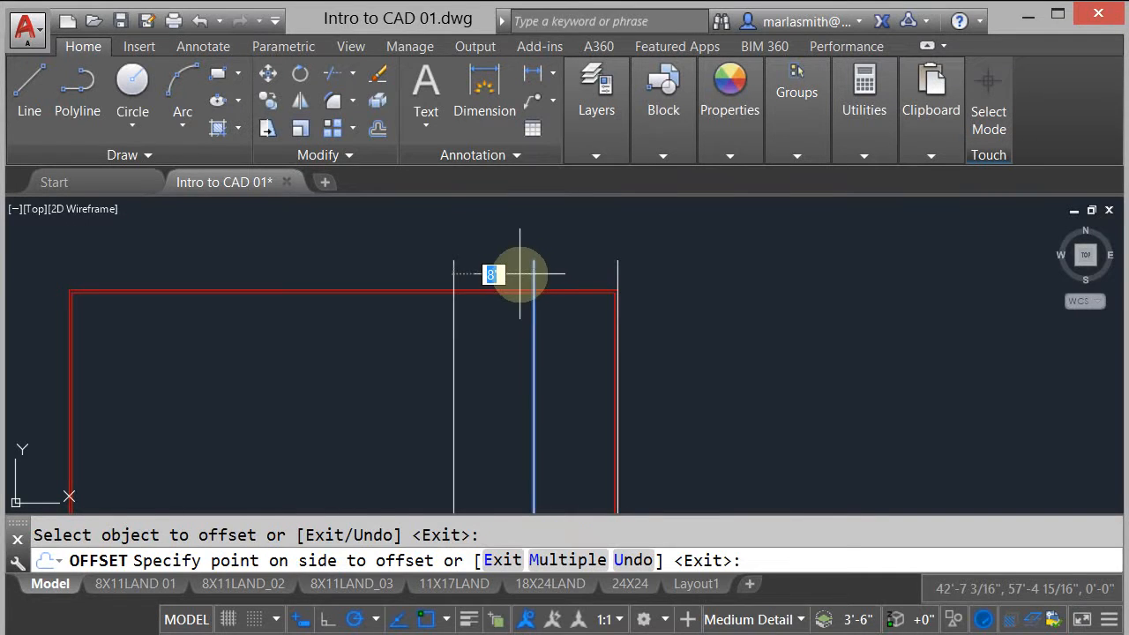
click(464, 277)
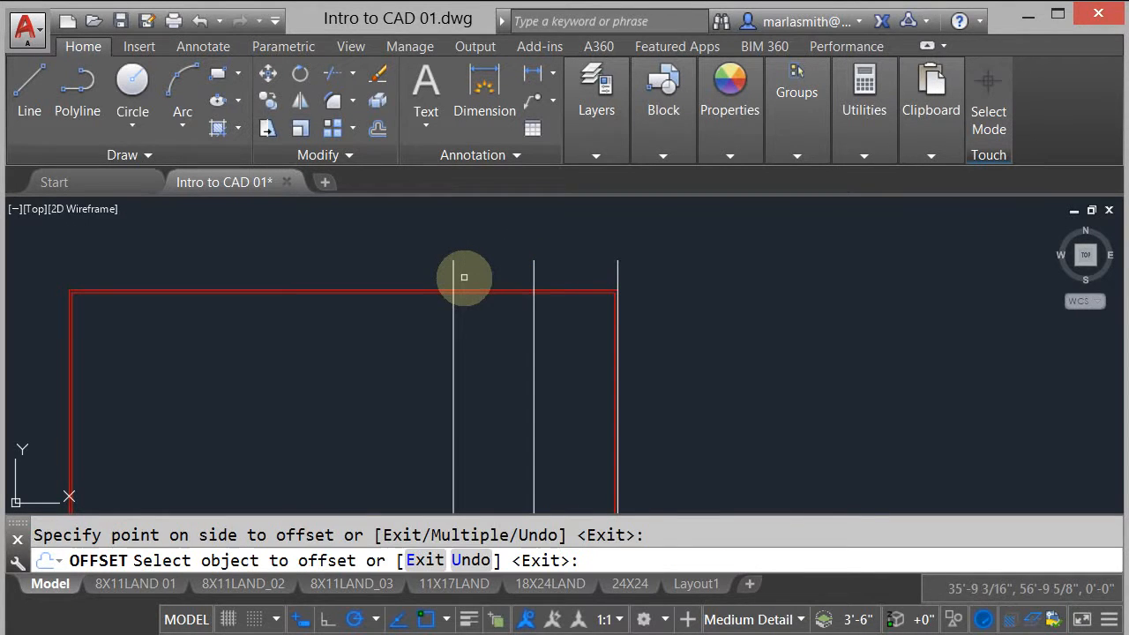
right_click(469, 282)
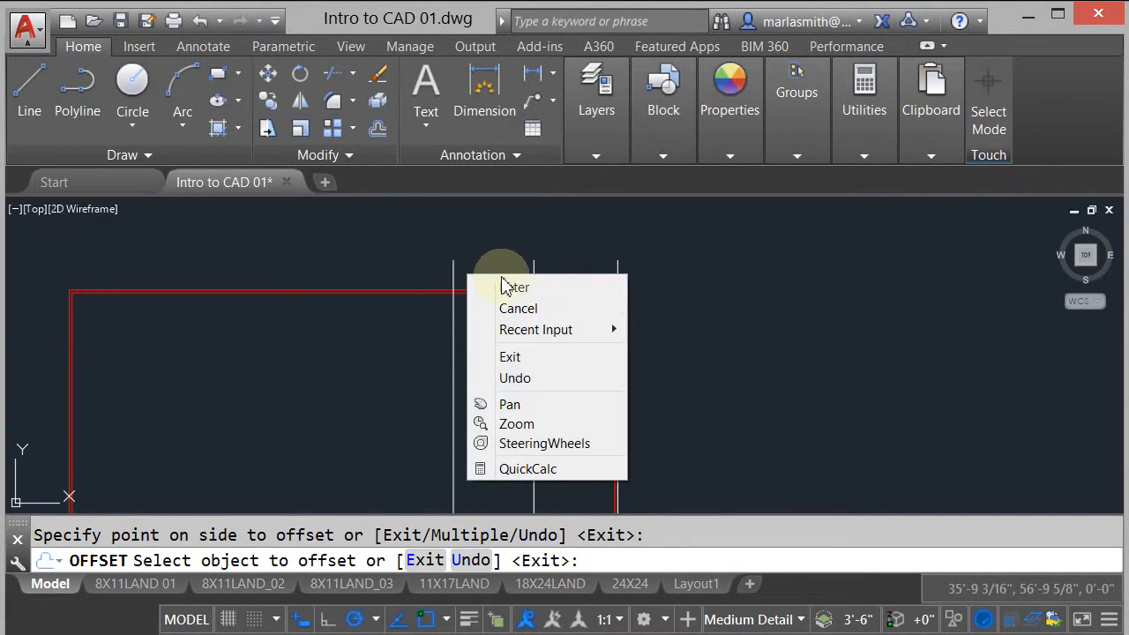
click(510, 286)
Step: Offset the innermost vertical guide line 10'4 to the left for the Building Module 3 restroom width, and end the Offset command
right_click(489, 274)
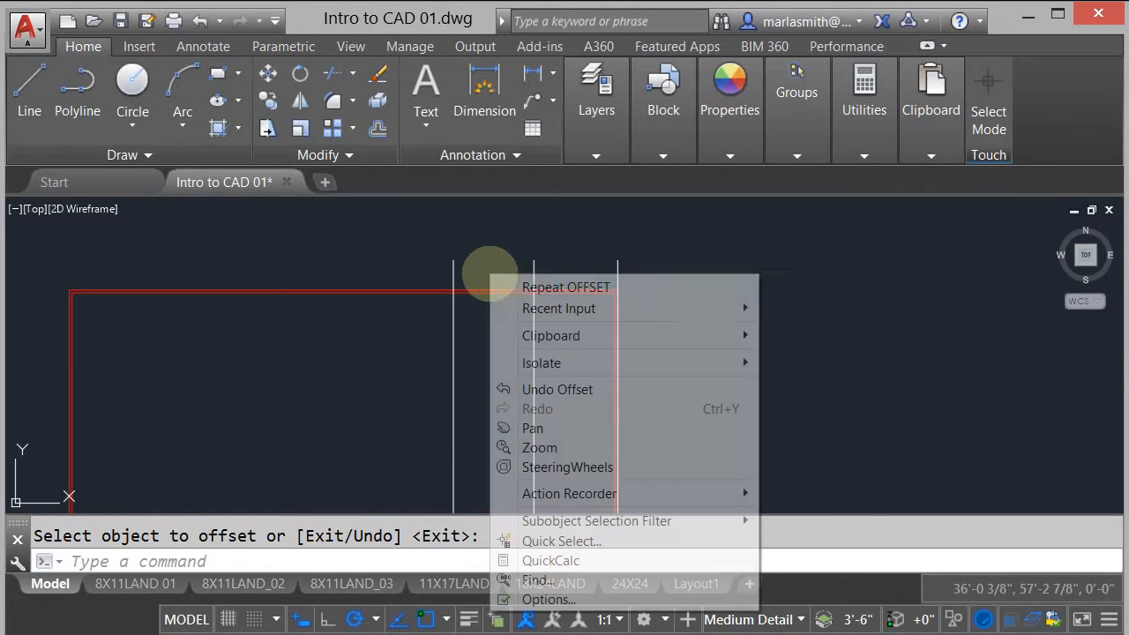
click(521, 285)
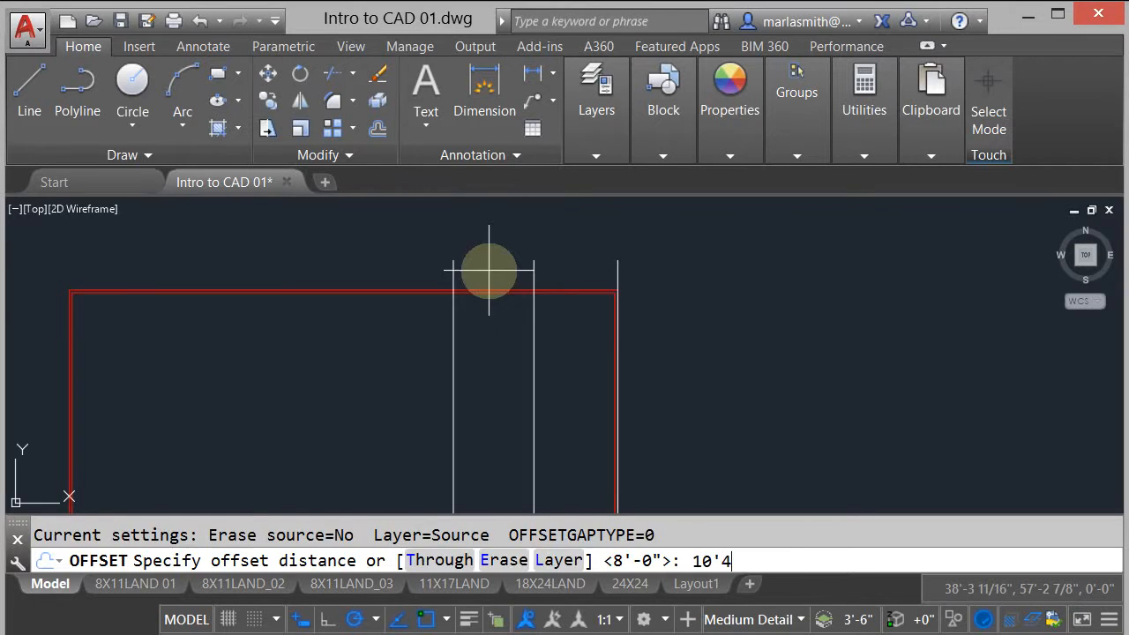
text(10'4)
key(Return)
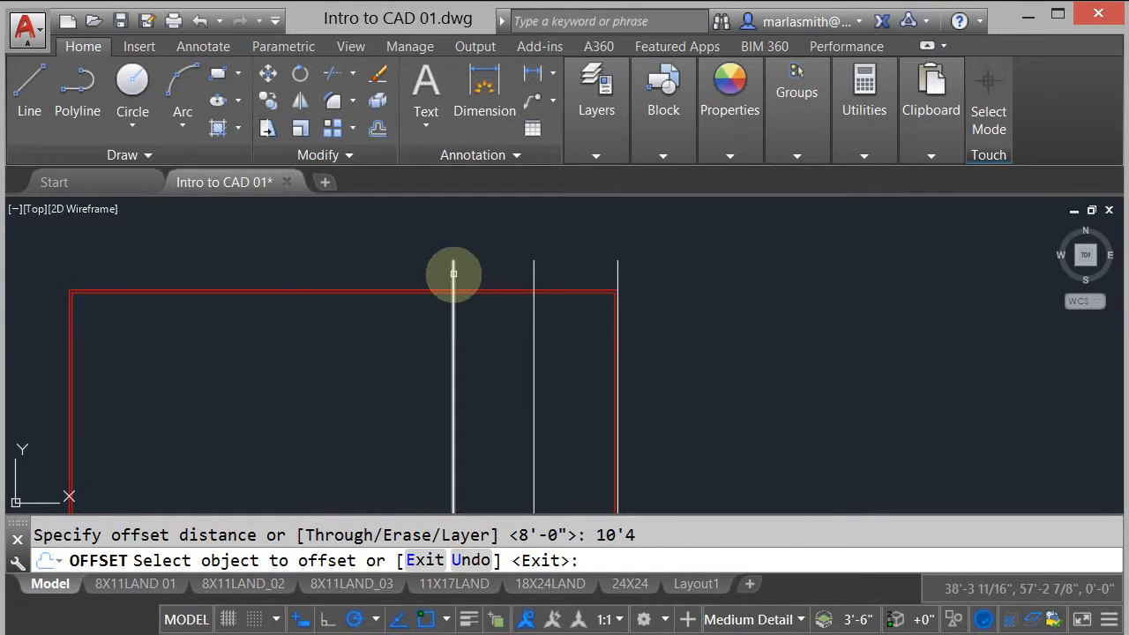
click(454, 274)
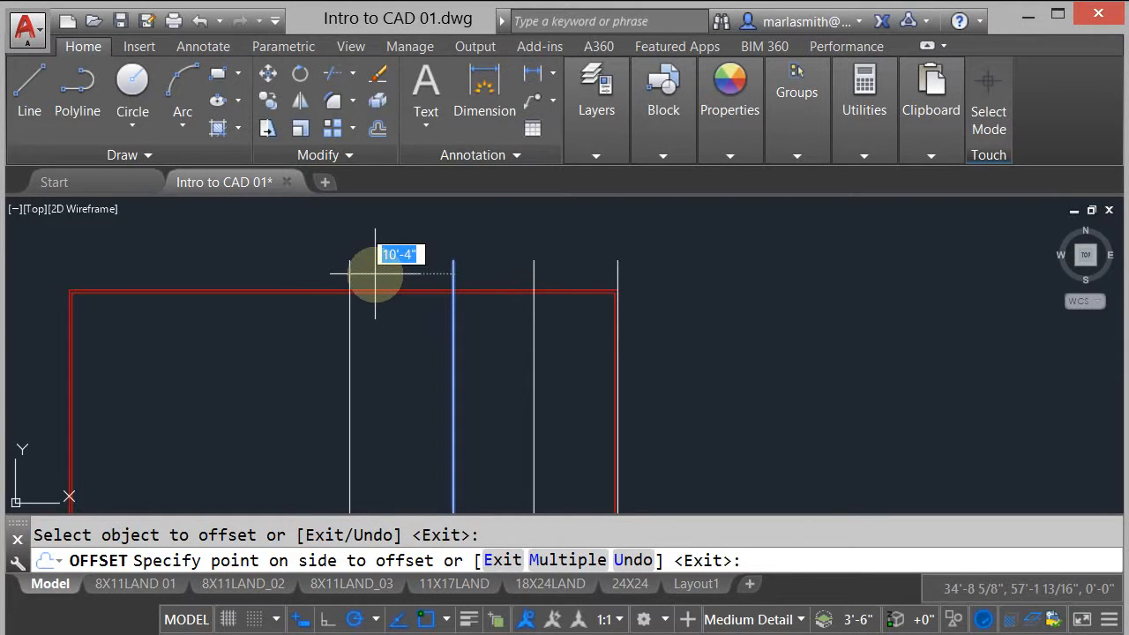
click(375, 274)
right_click(374, 263)
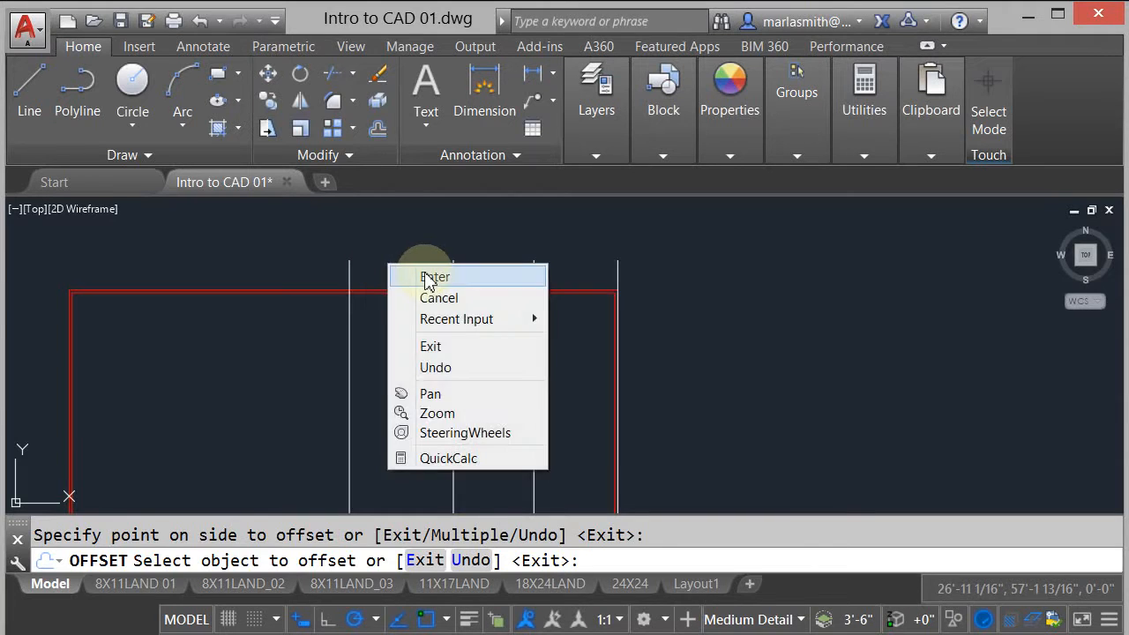
click(430, 278)
Step: Check the next spacing on the reference plan, offset the leftmost guide line 4'8 to the left, and end the Offset command
scroll(726, 260, down, 6)
scroll(542, 252, up, 10)
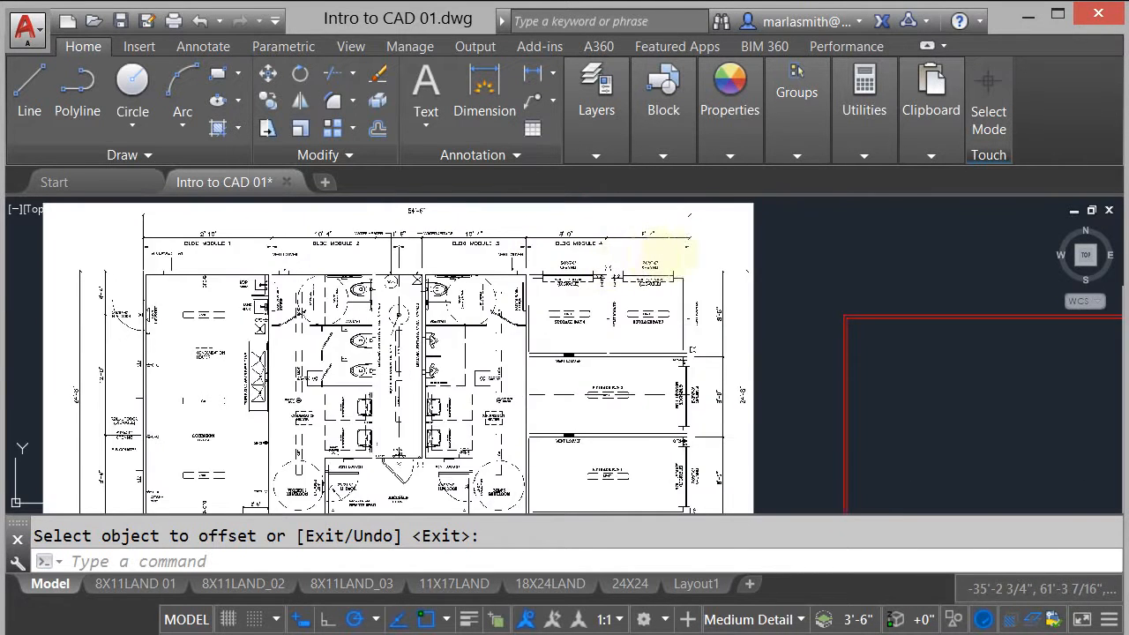
middle_drag(564, 325, 503, 360)
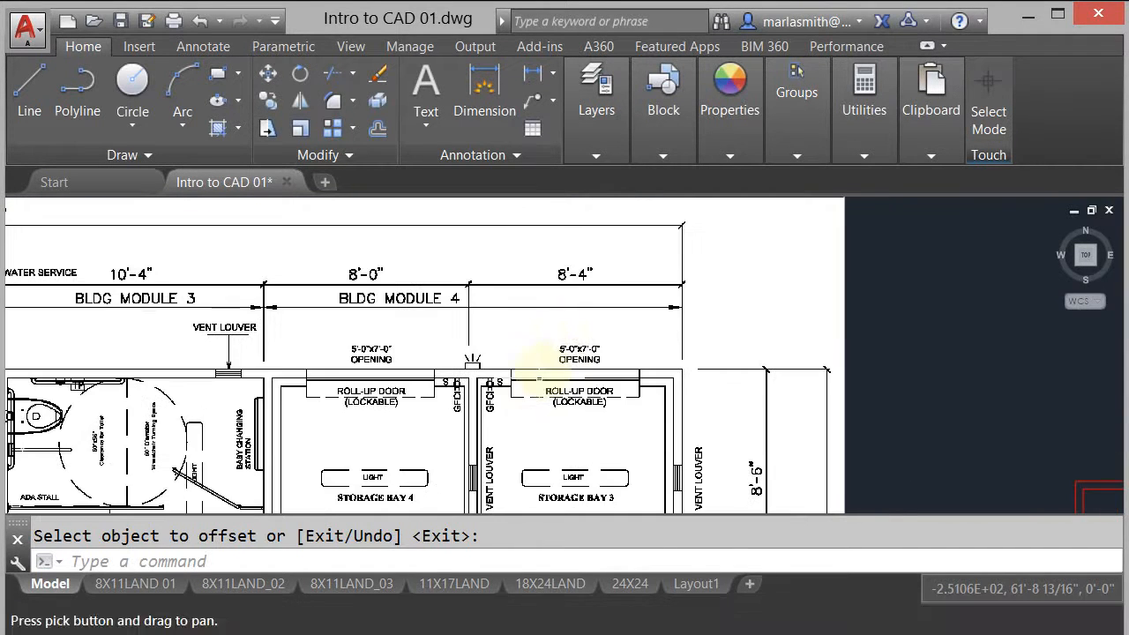
middle_drag(212, 303, 559, 315)
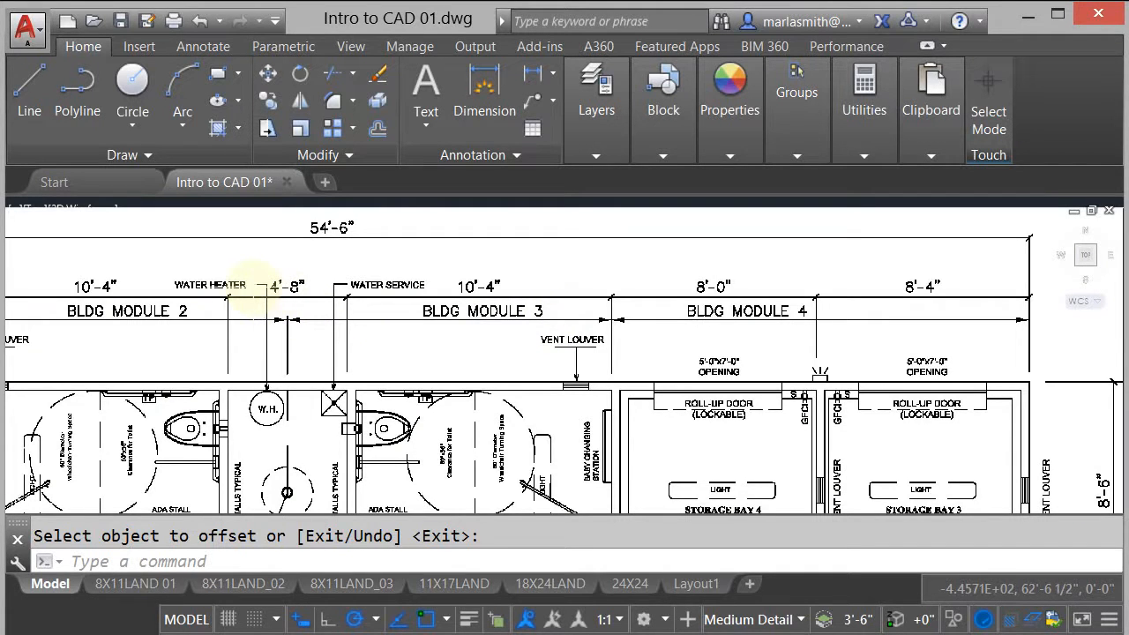
scroll(256, 290, down, 5)
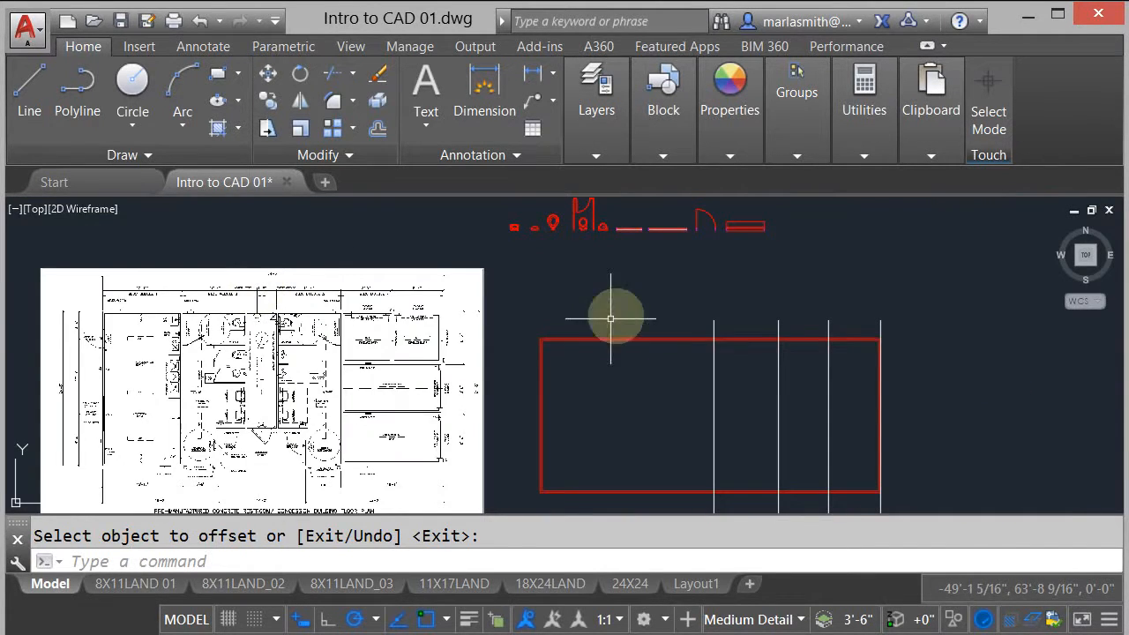
click(379, 129)
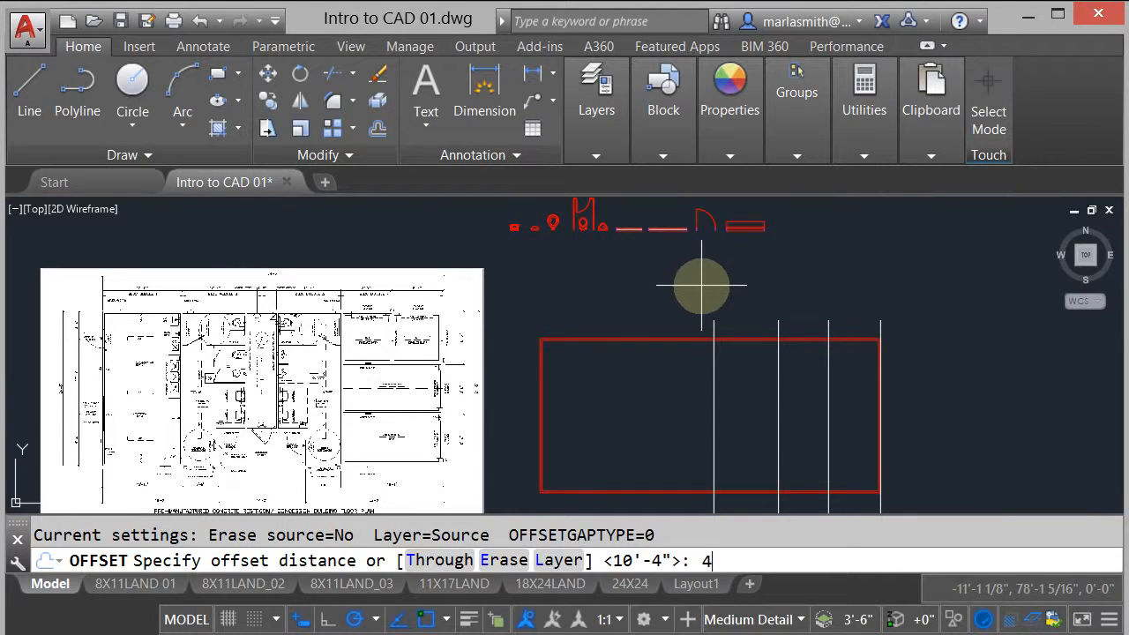
text(4'8)
key(Return)
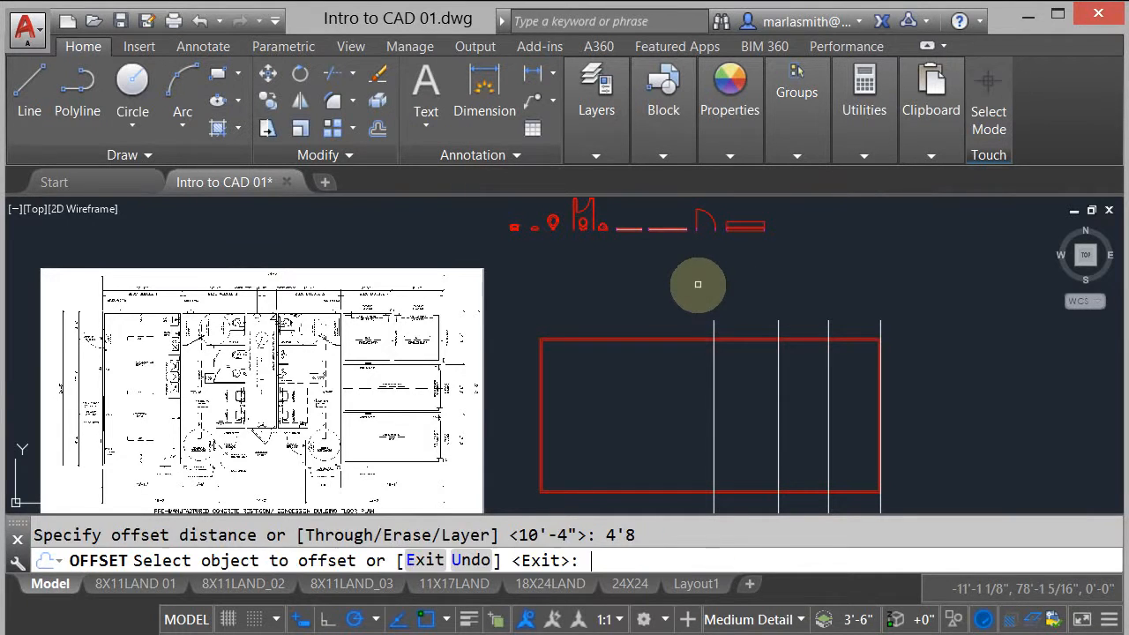
click(715, 319)
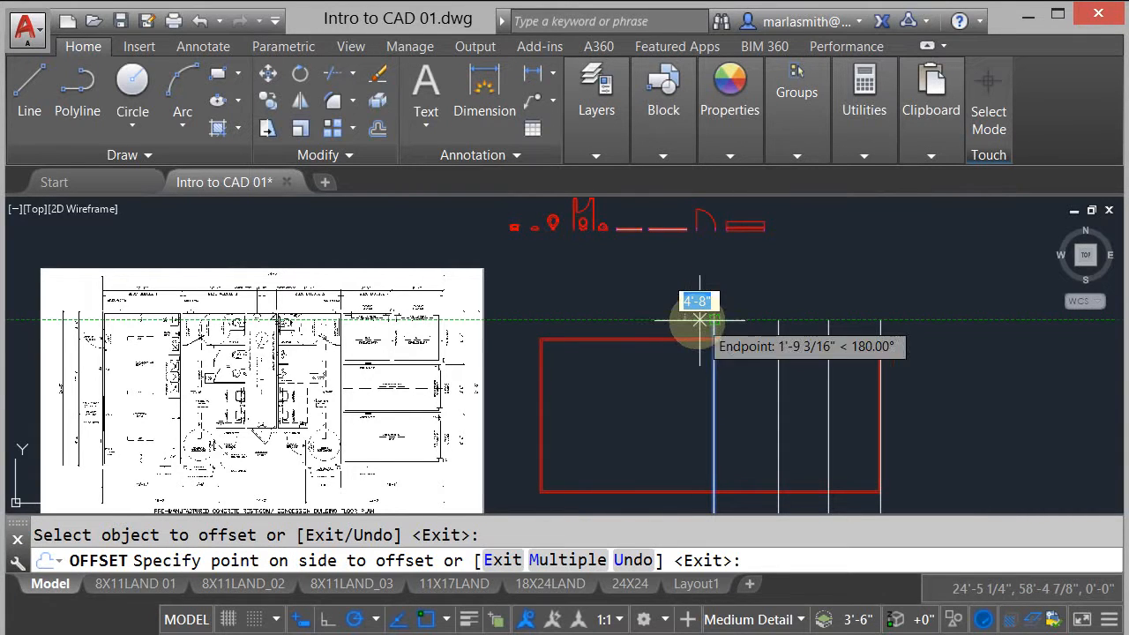
click(678, 319)
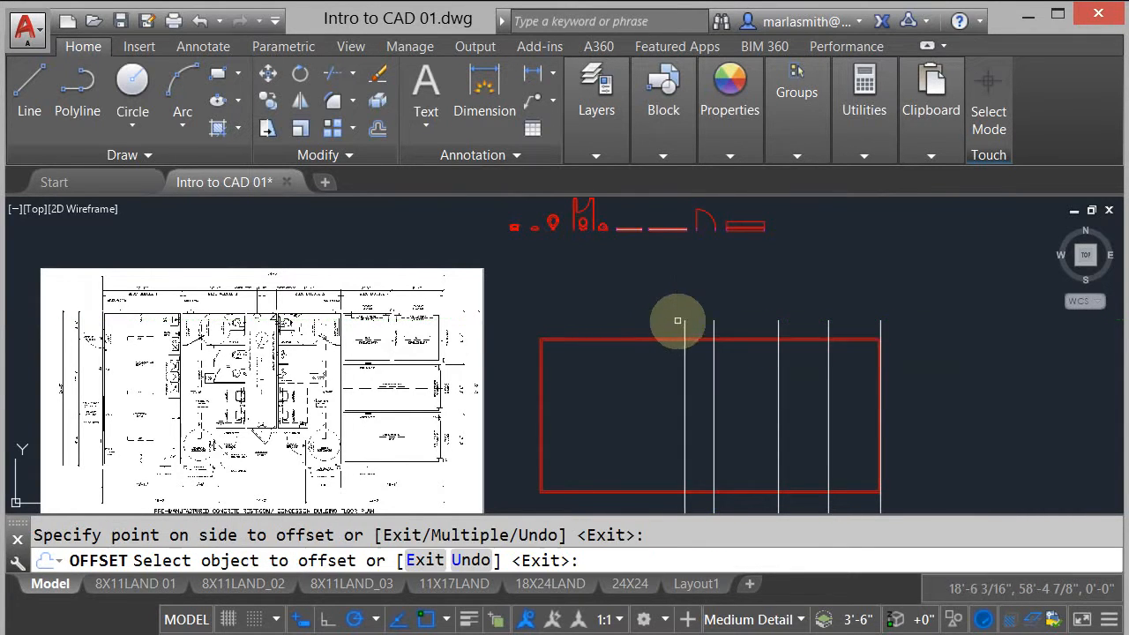
right_click(646, 312)
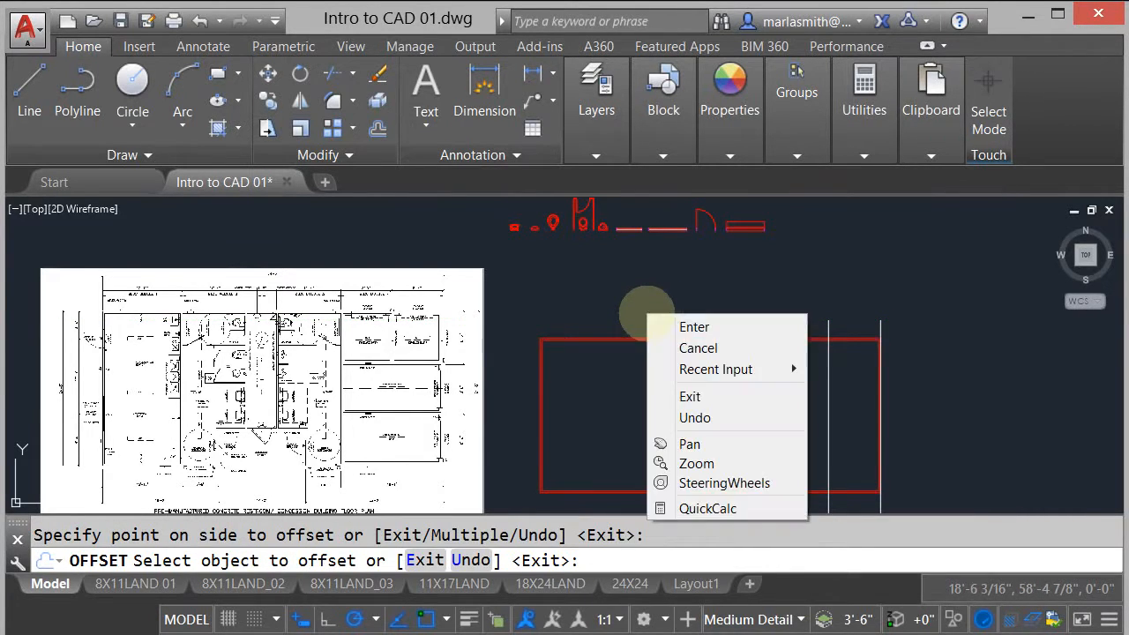
click(693, 324)
Step: Copy the leftmost guide line to the left by the Module 3 guide spacing, picked between those two guides' top endpoints, and end the Copy command
scroll(726, 326, up, 2)
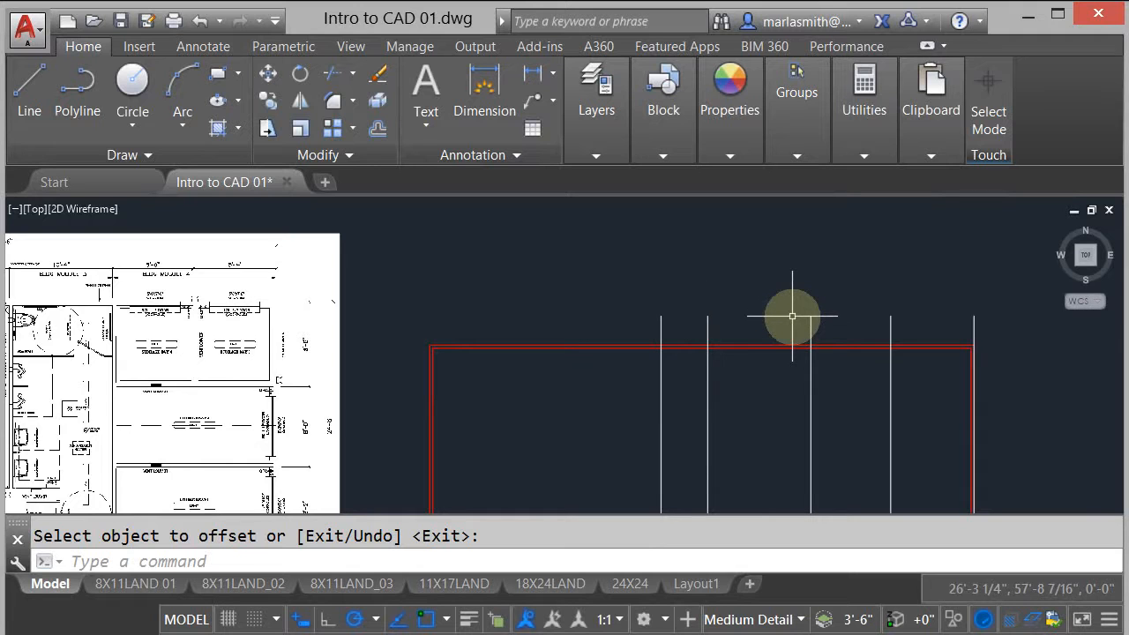
click(268, 101)
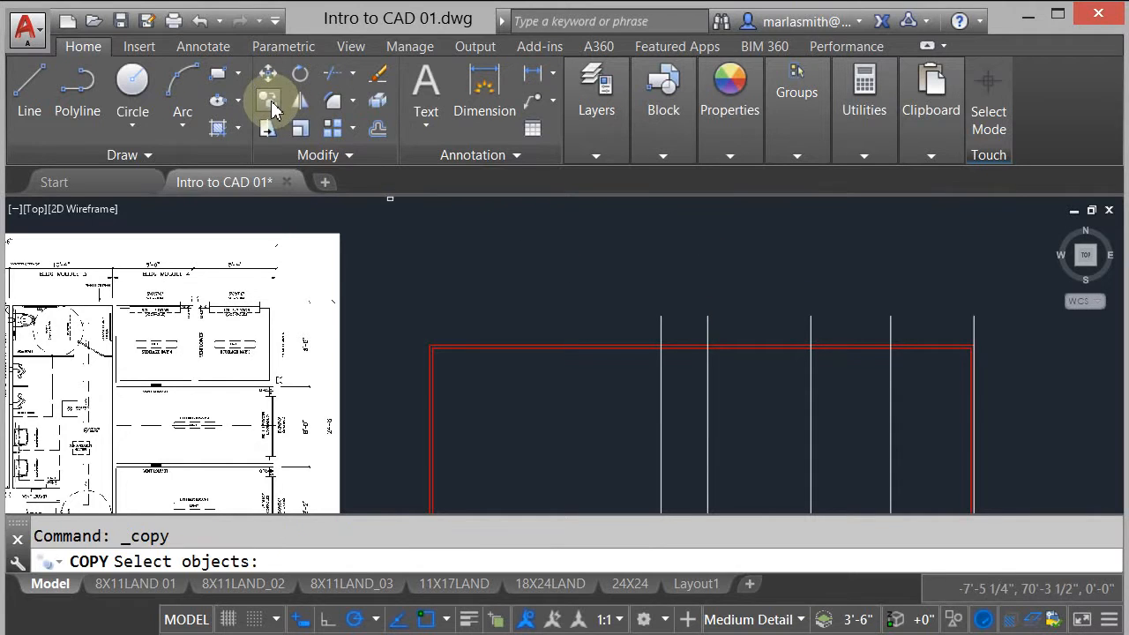
click(661, 318)
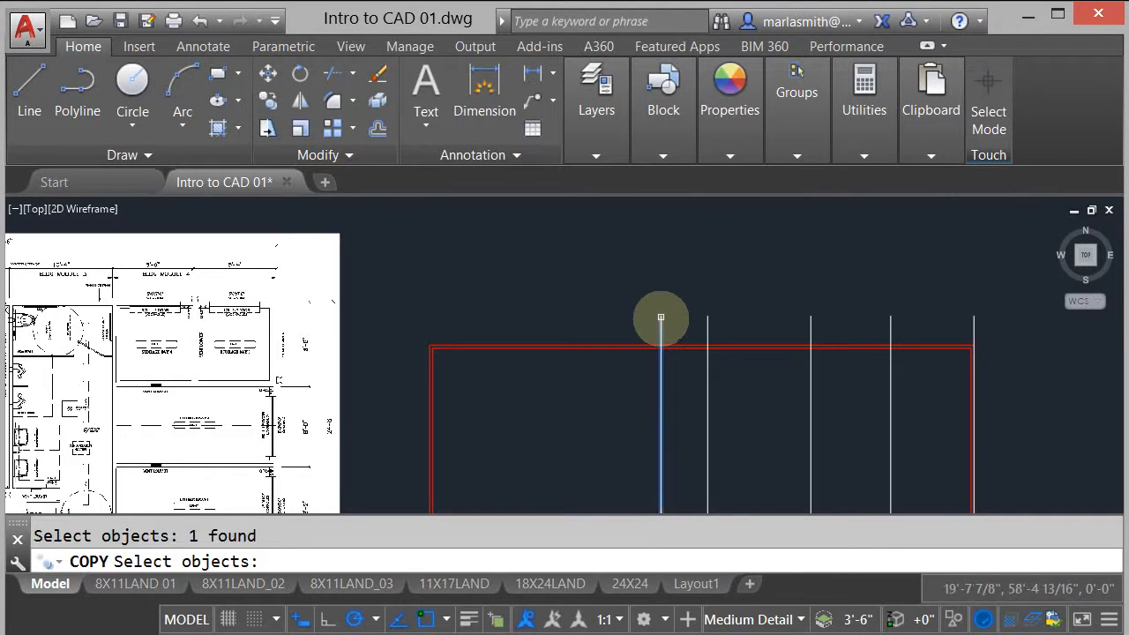
key(Return)
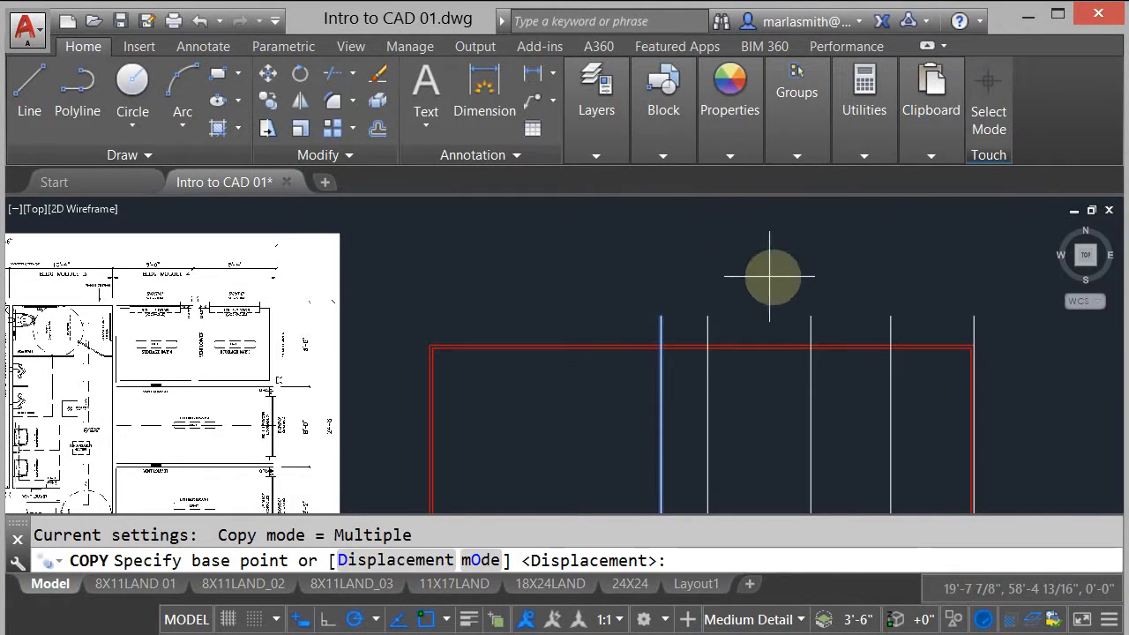
click(810, 316)
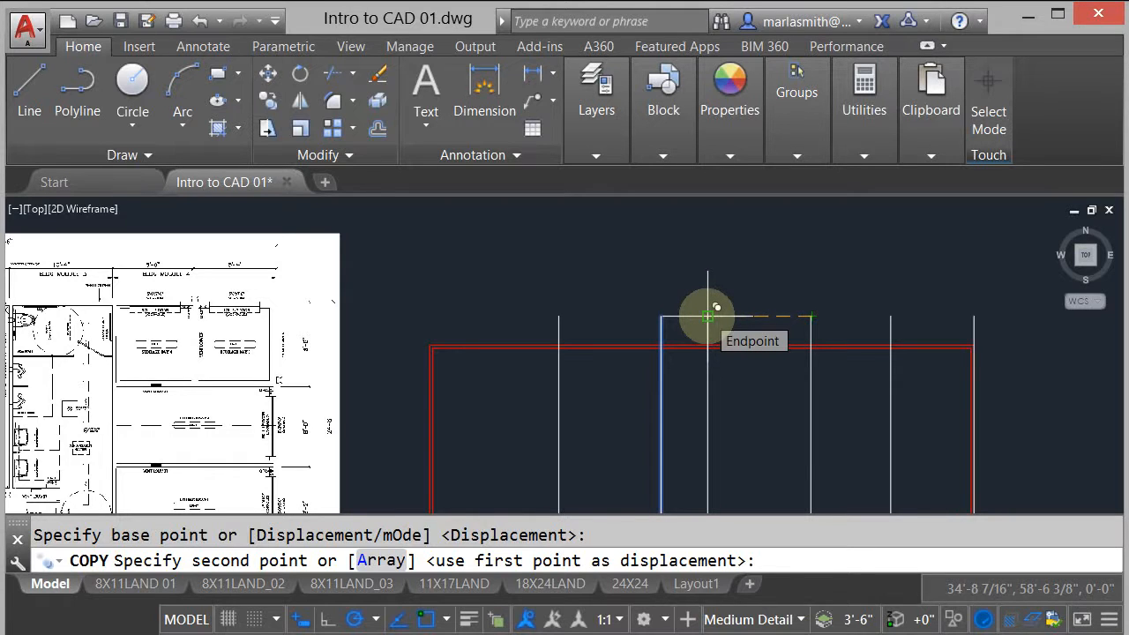
click(707, 315)
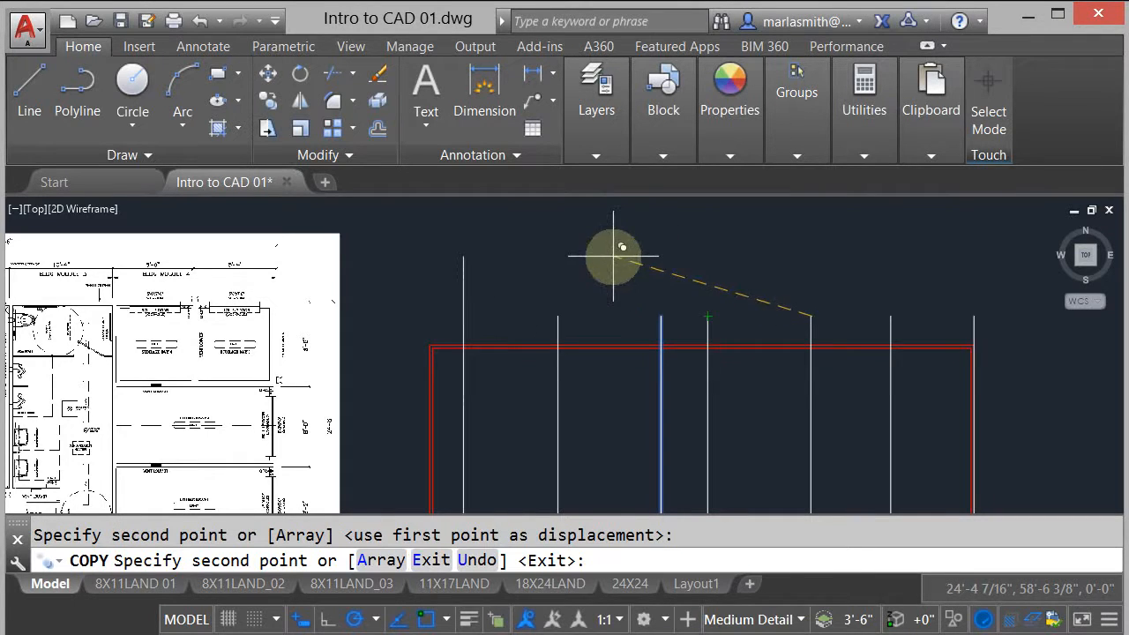
right_click(672, 254)
click(706, 266)
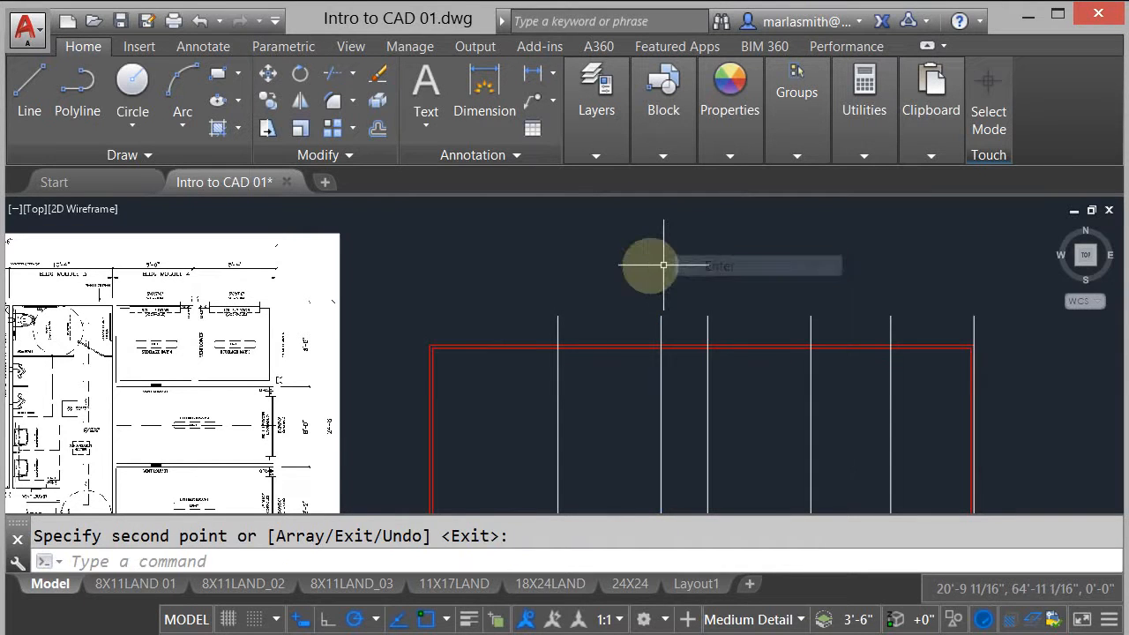
Step: Check the Building Module 1 width on the reference plan and measure the distance from the leftmost guide line to the building's upper-left outer corner
middle_drag(511, 278, 1062, 302)
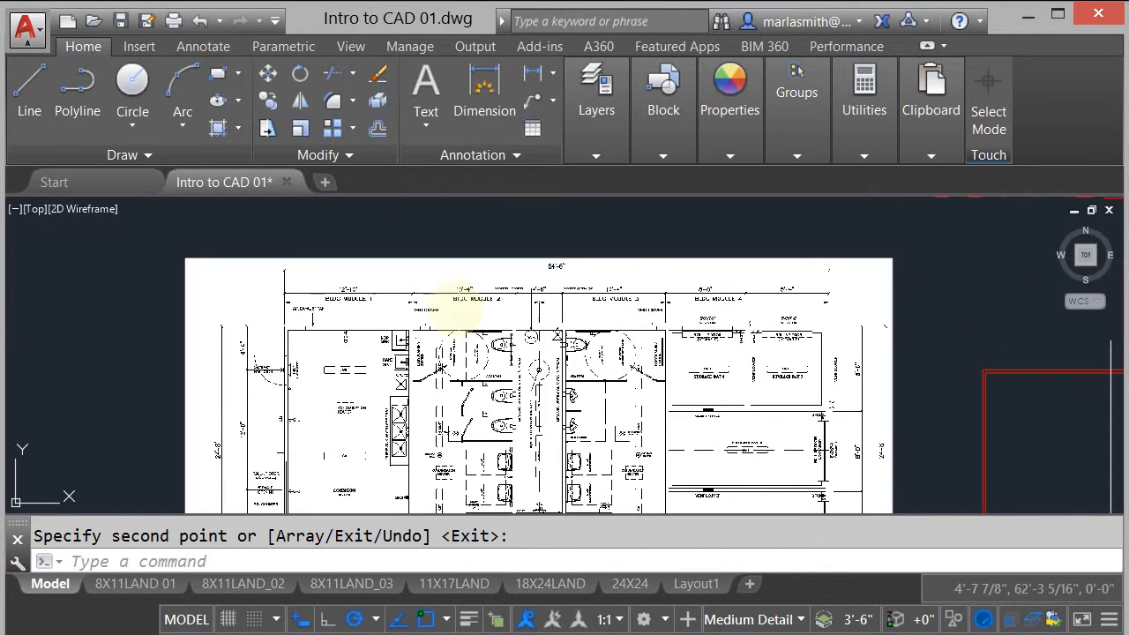
scroll(358, 300, up, 6)
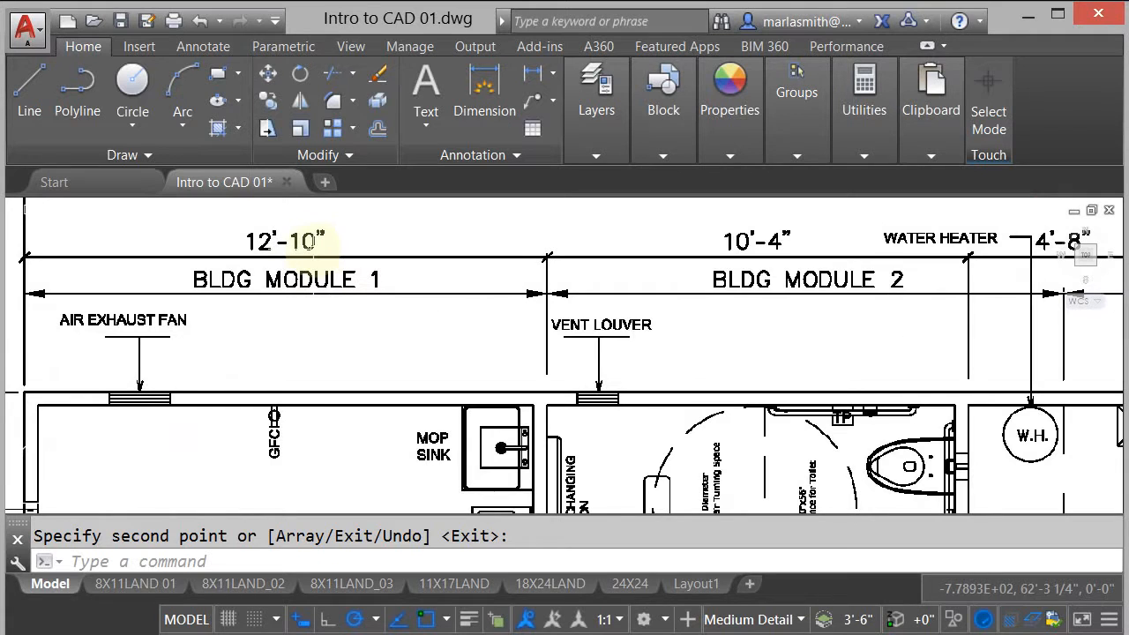
scroll(313, 252, down, 6)
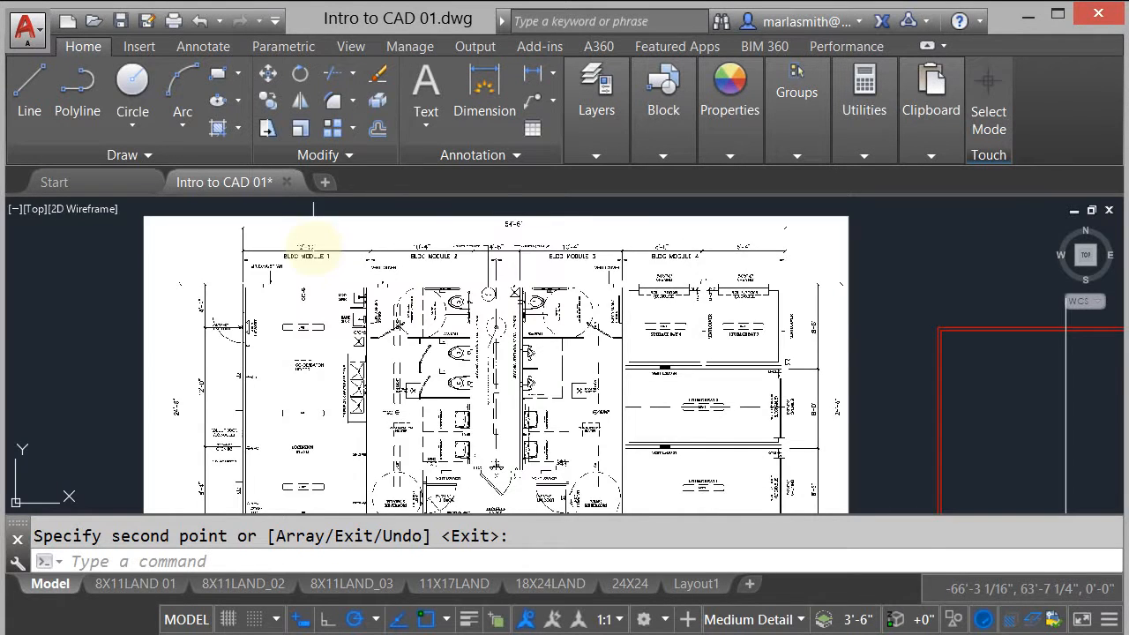
middle_drag(979, 303, 542, 287)
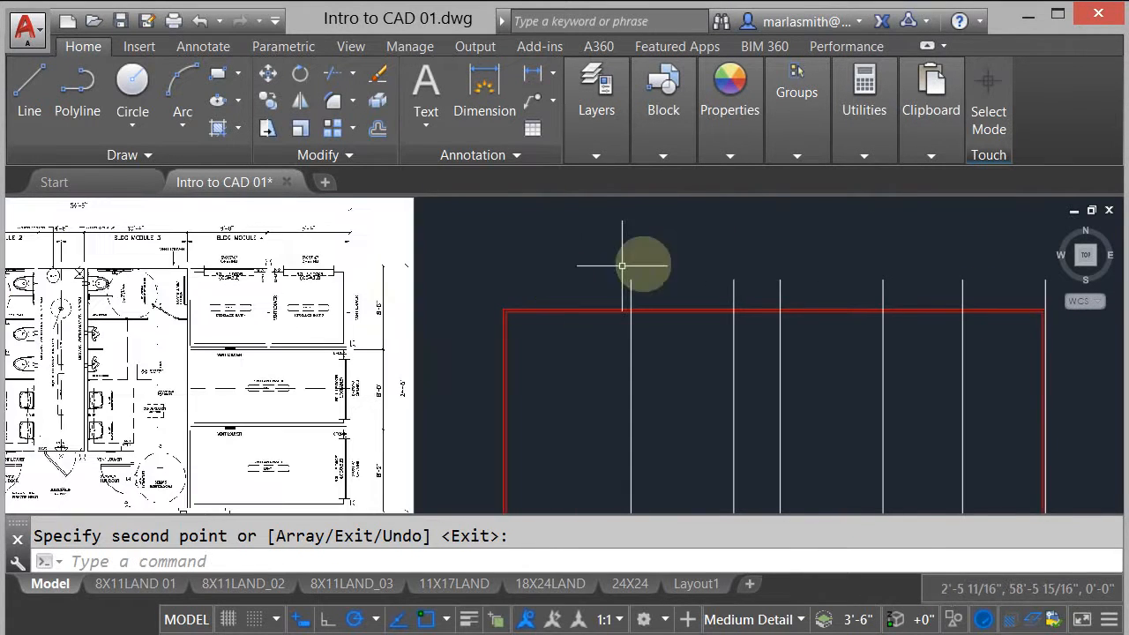
click(858, 148)
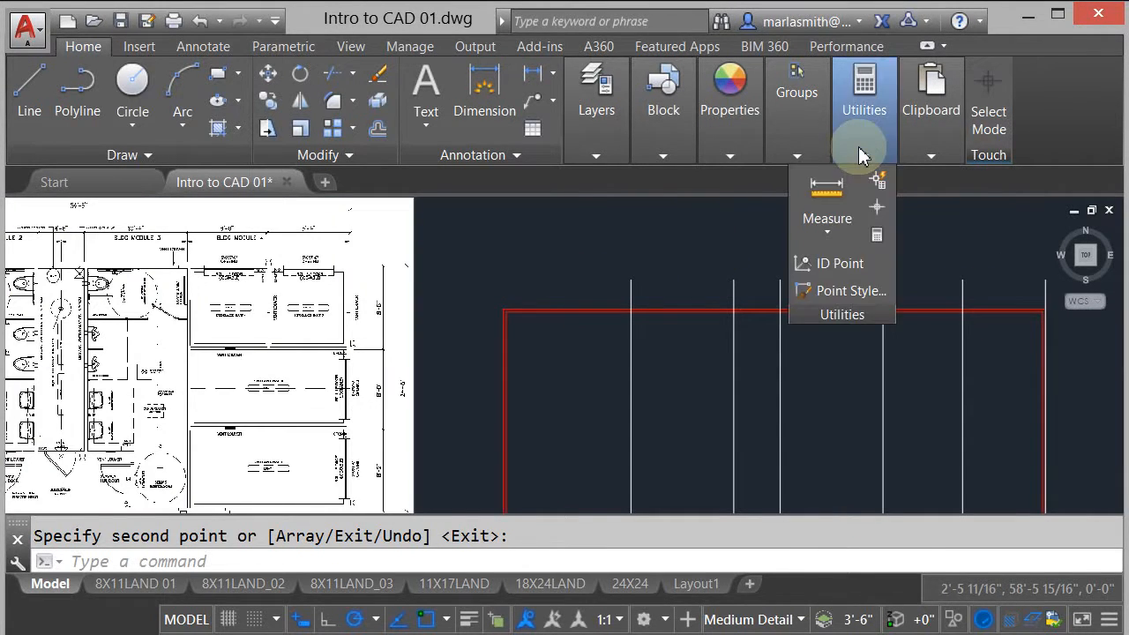
click(829, 187)
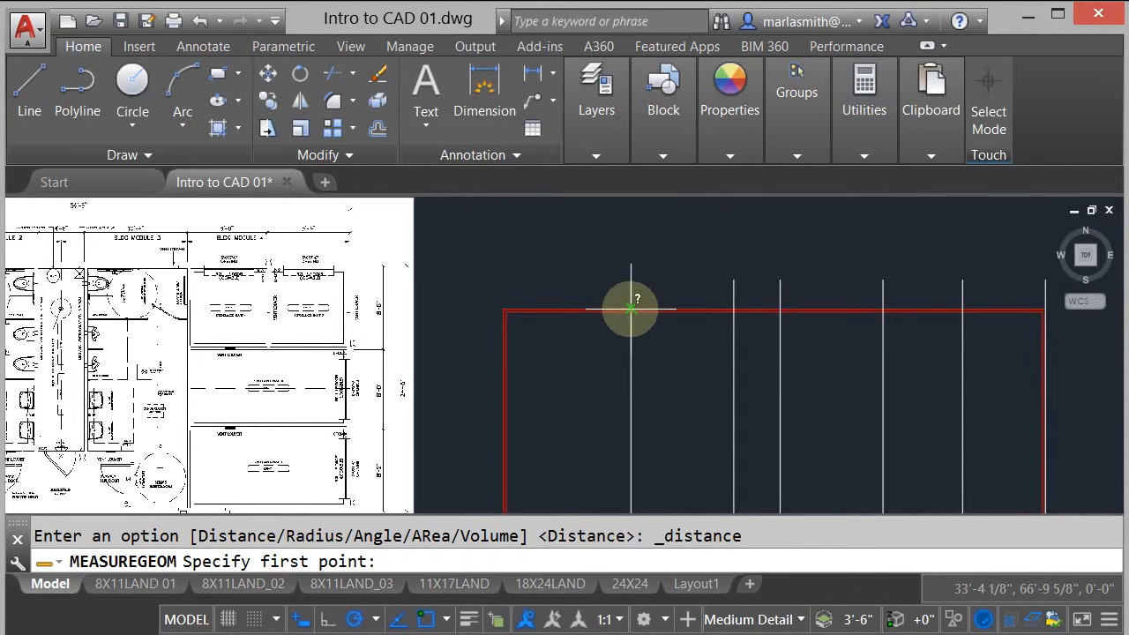
click(631, 309)
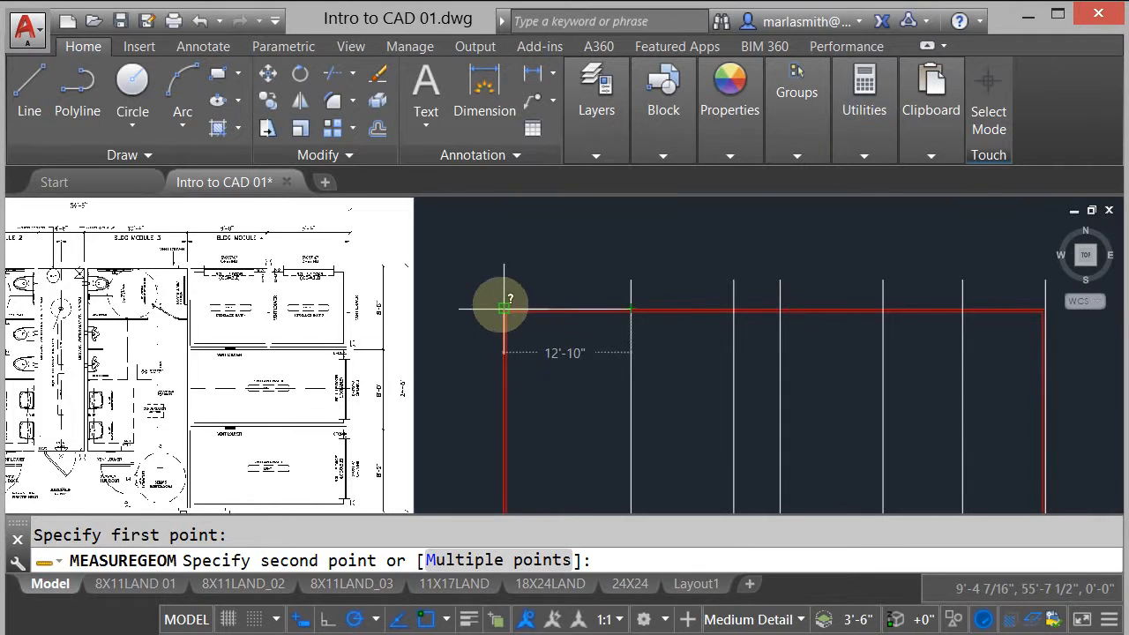
scroll(504, 307, up, 6)
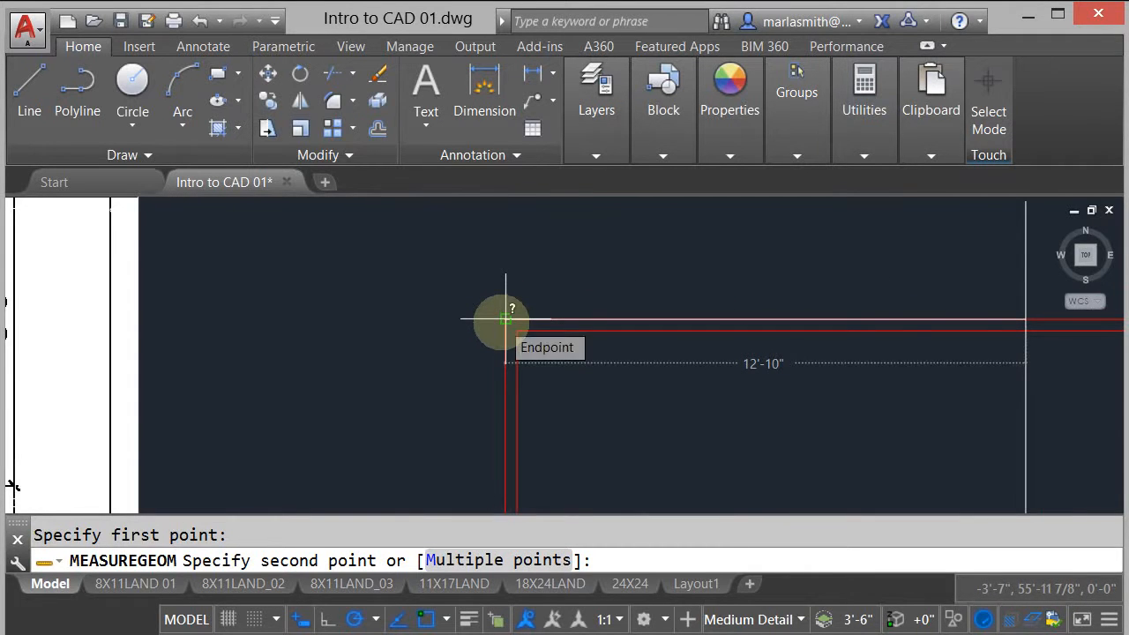
click(503, 321)
scroll(508, 243, down, 3)
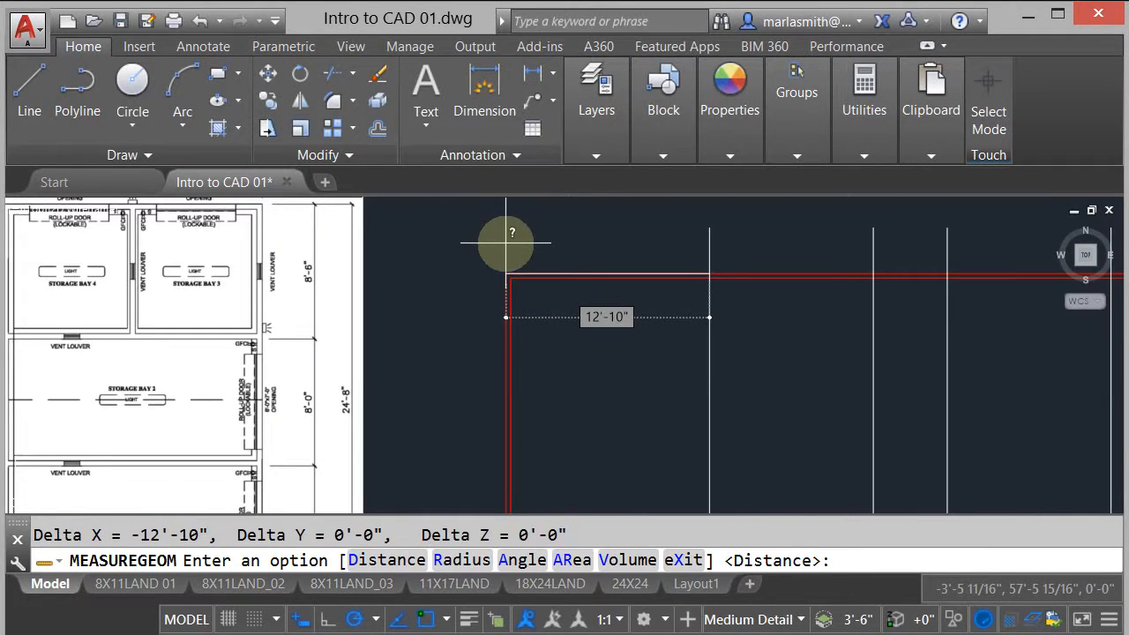
key(Escape)
Step: Examine the vertical dimensions of Storage Bays 1 and 2 along the right side of the reference floor plan
scroll(542, 244, down, 4)
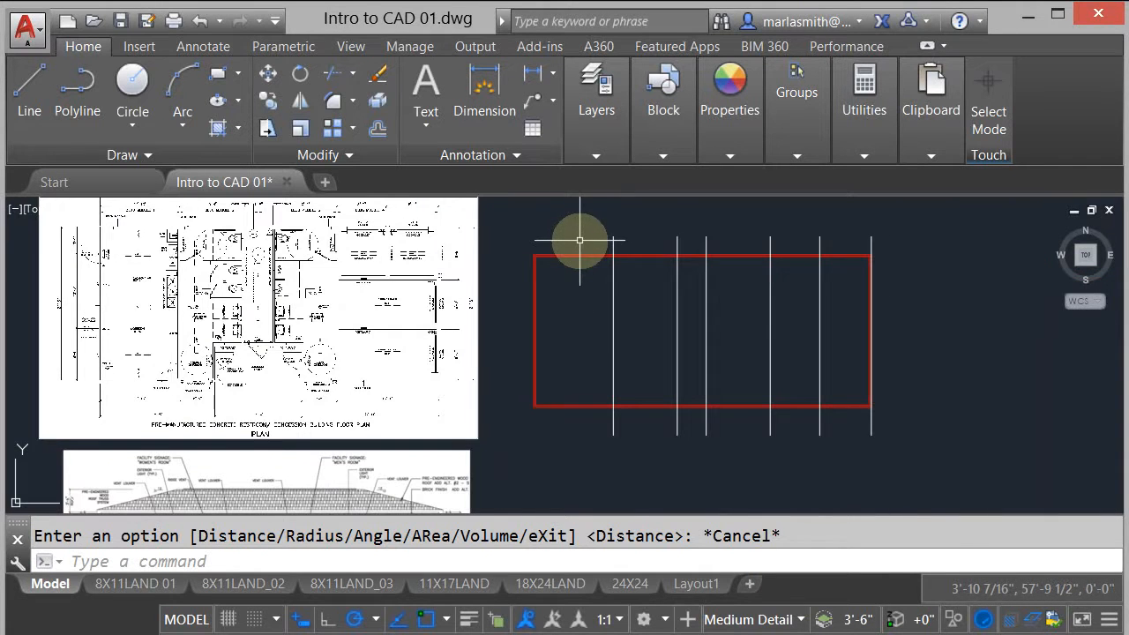
scroll(366, 298, up, 4)
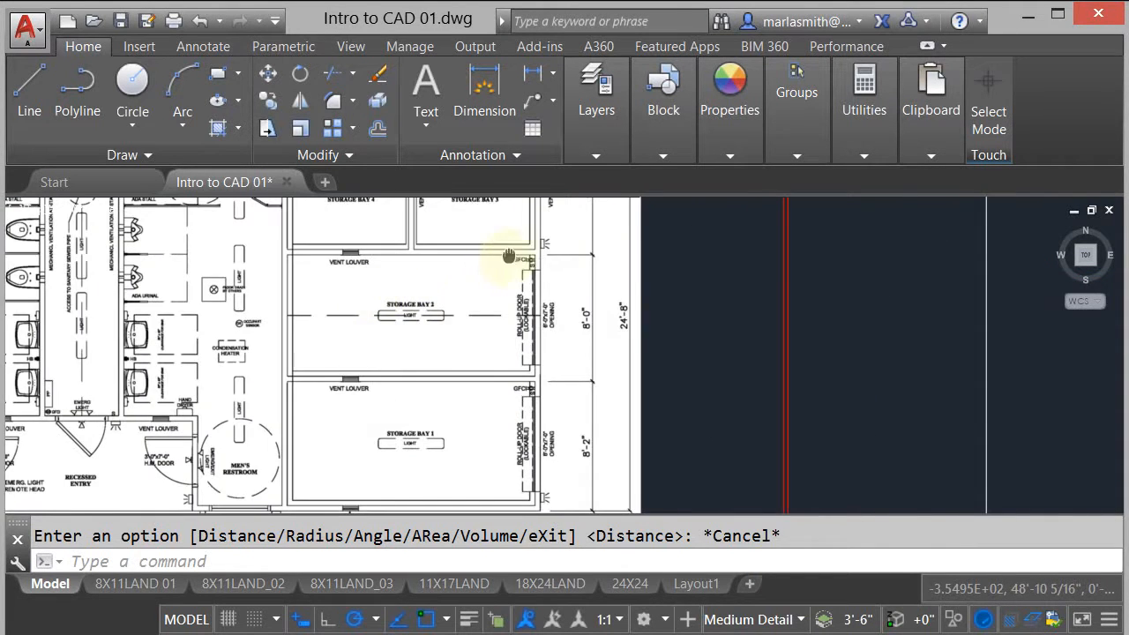
middle_drag(509, 255, 386, 309)
middle_drag(415, 377, 418, 331)
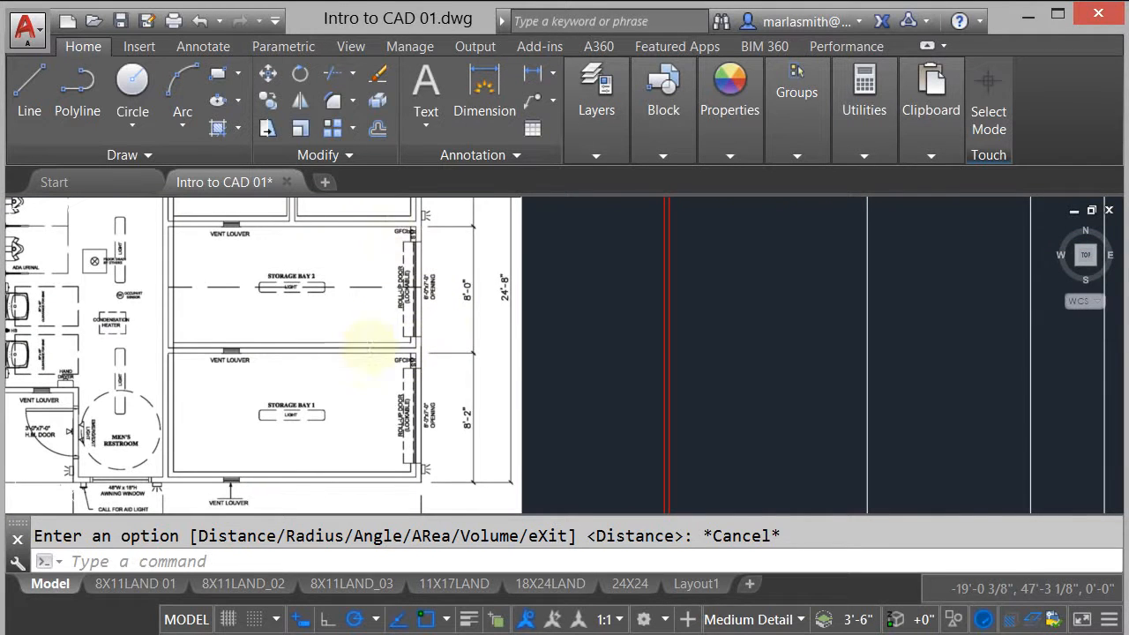
mouse_move(450, 291)
middle_down()
mouse_move(412, 388)
mouse_move(398, 396)
mouse_move(415, 290)
middle_up()
scroll(357, 328, down, 3)
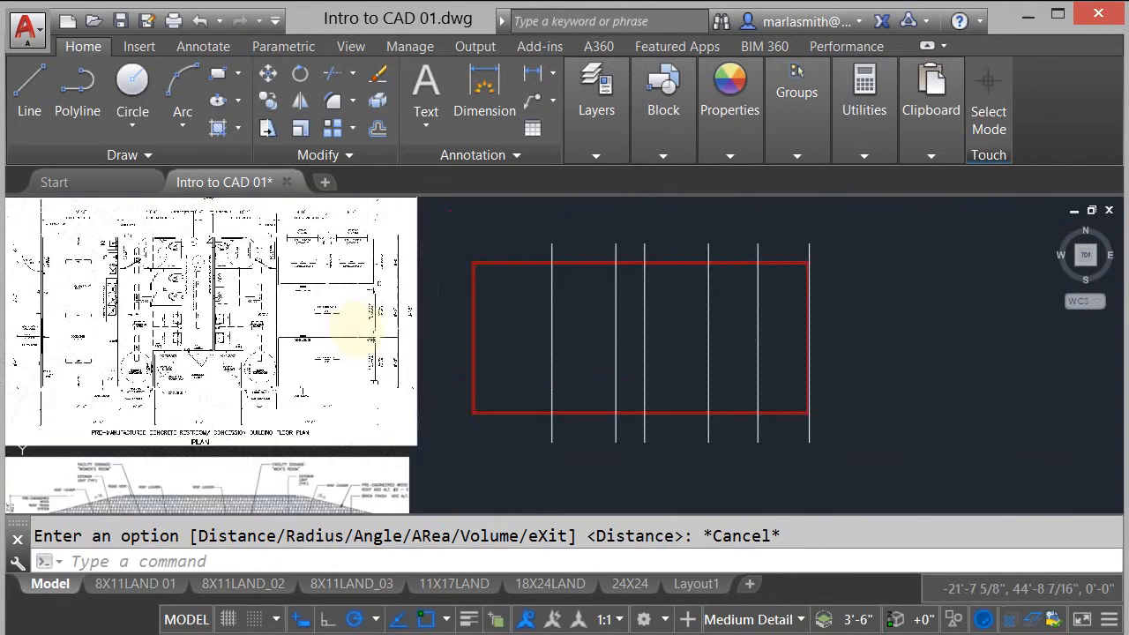
scroll(626, 299, up, 1)
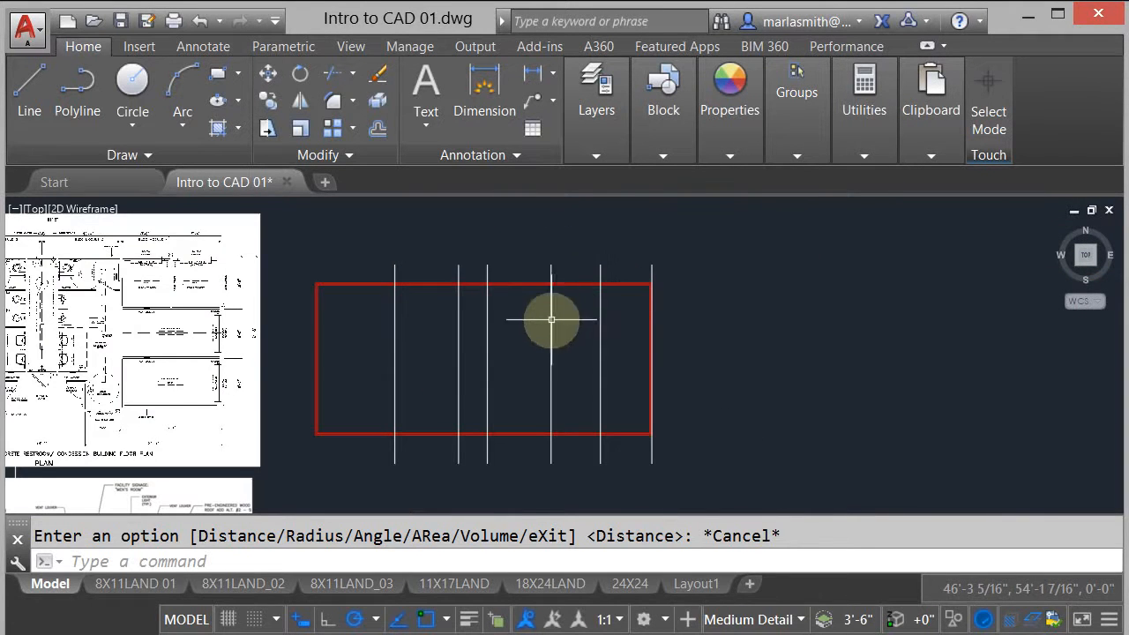
Step: Draw a horizontal guide line along the building's upper outer edge, from a nearest-snapped point on it to beyond the upper-right corner
scroll(550, 300, up, 2)
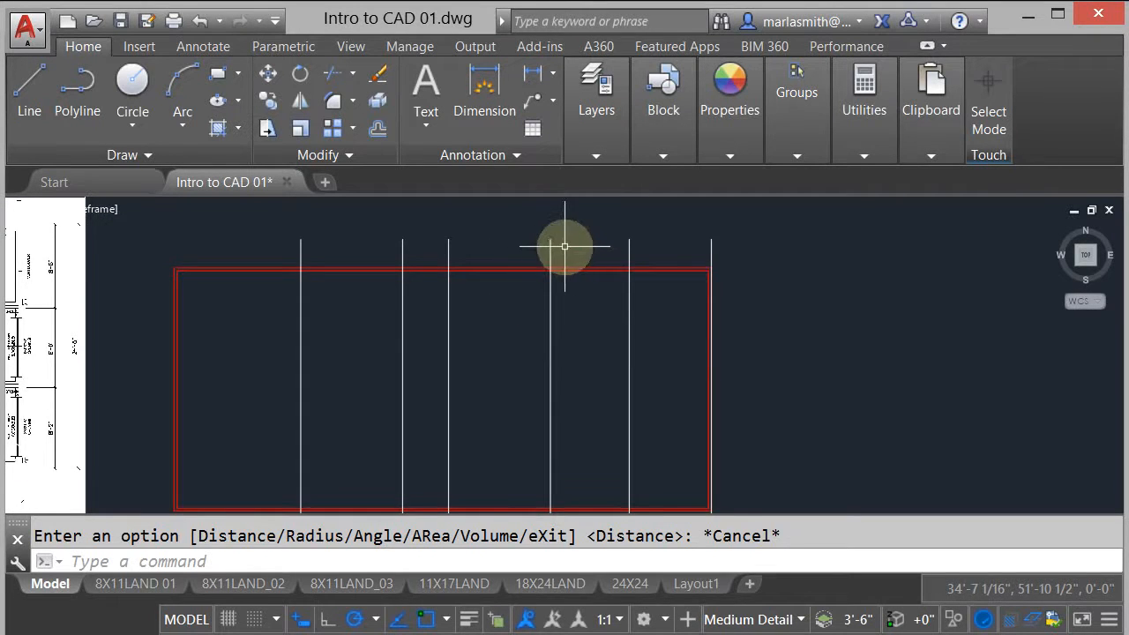
scroll(549, 256, up, 5)
mouse_move(572, 255)
middle_down()
mouse_move(450, 282)
mouse_move(298, 277)
middle_up()
scroll(299, 281, down, 2)
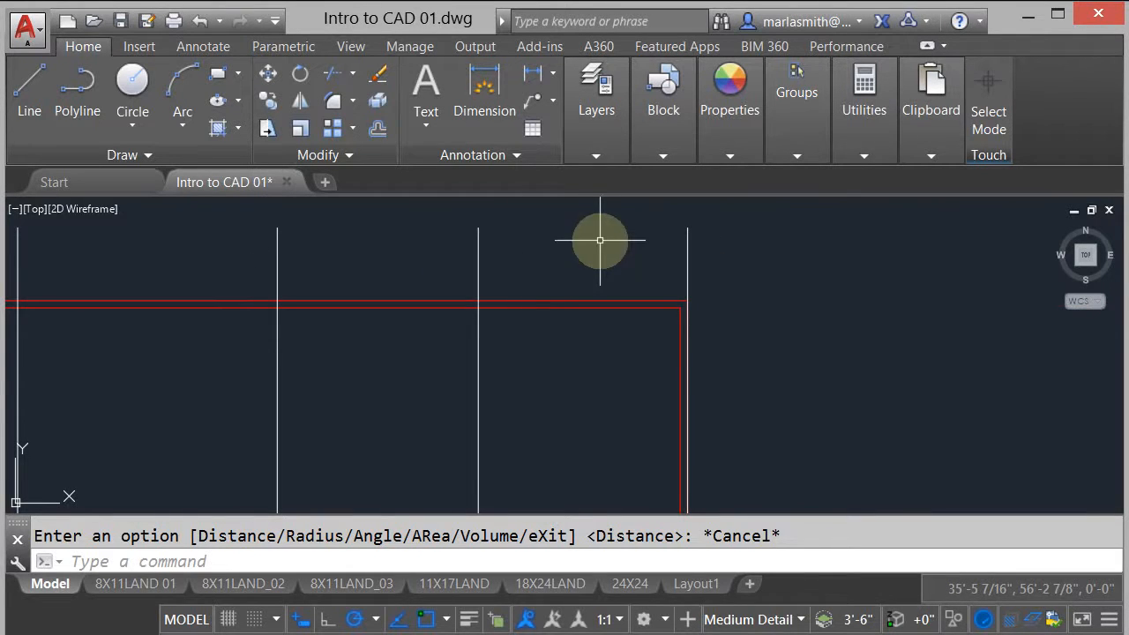
click(35, 92)
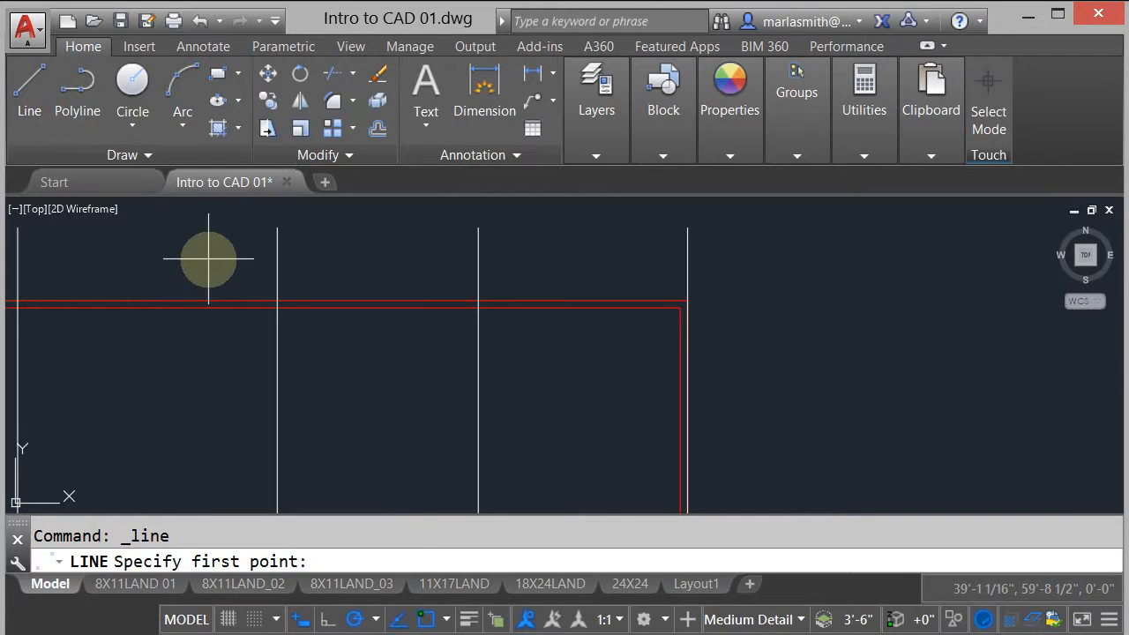
shift+right_click(209, 258)
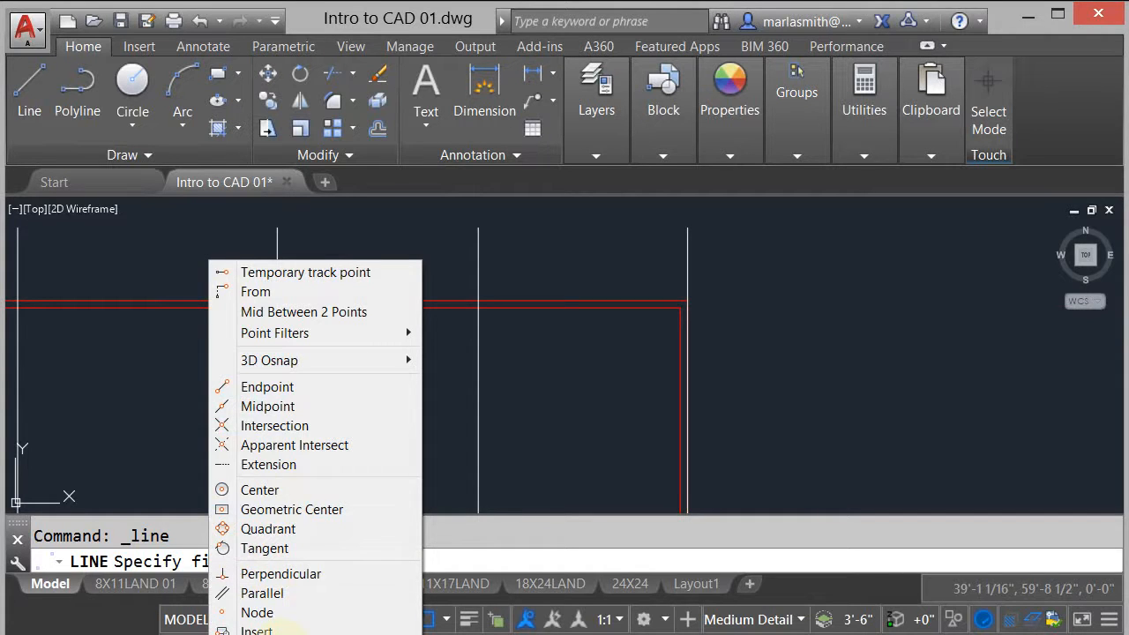
click(281, 629)
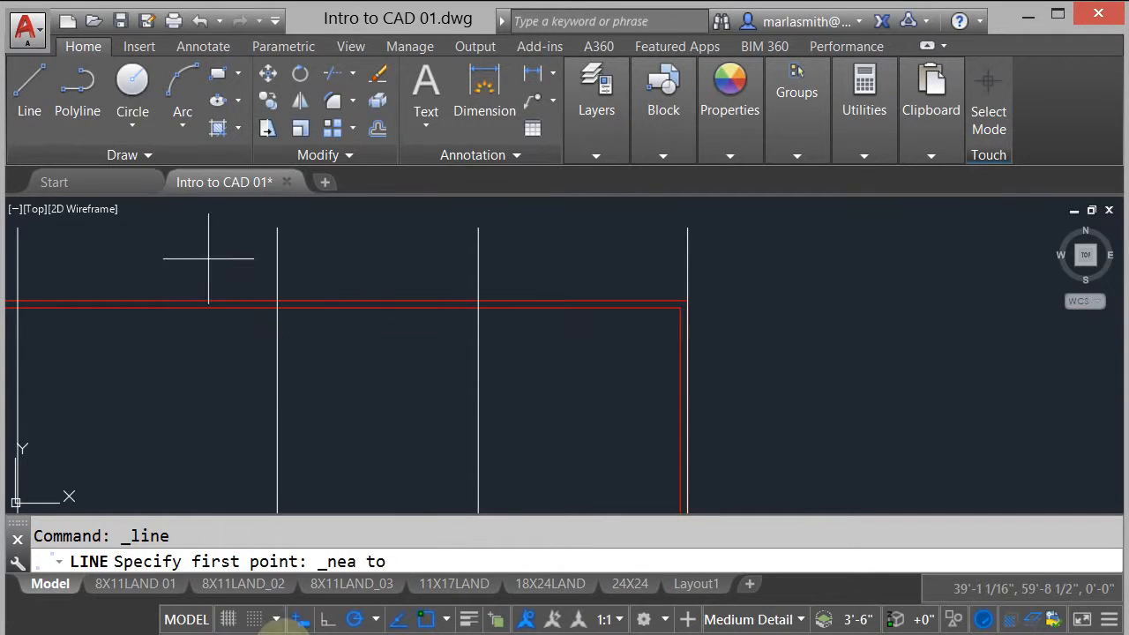
click(229, 298)
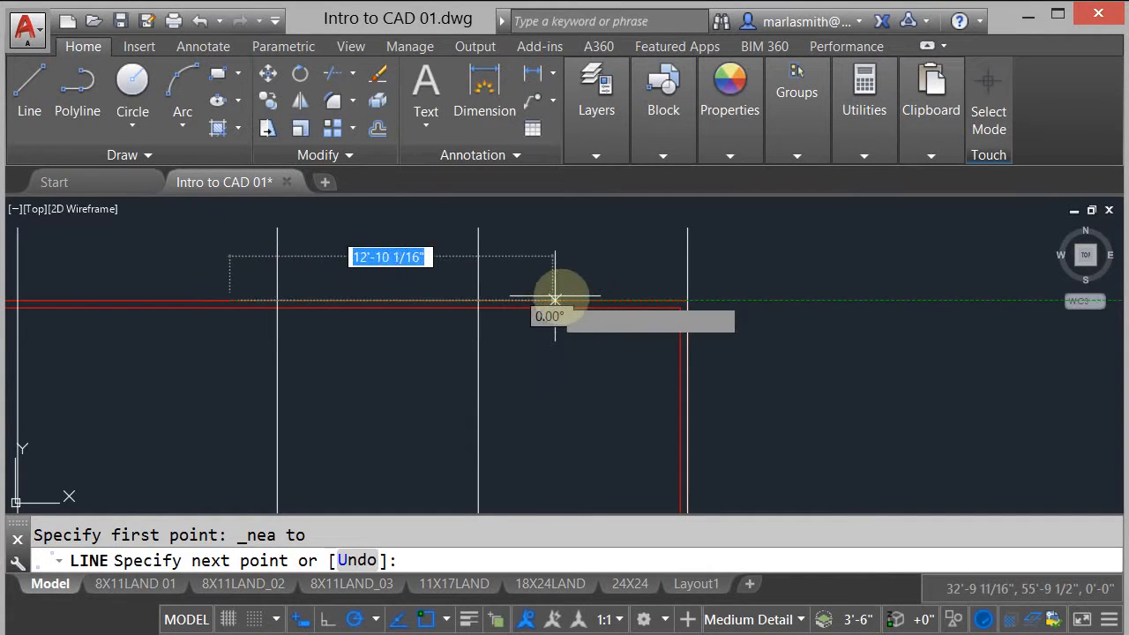
click(750, 301)
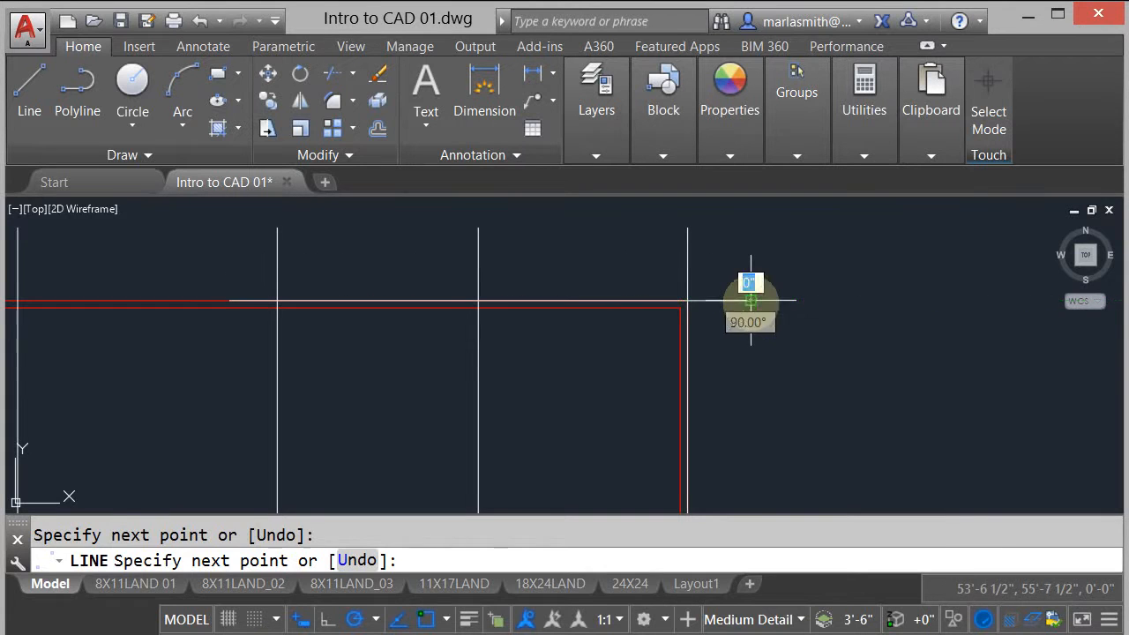
right_click(793, 341)
click(829, 362)
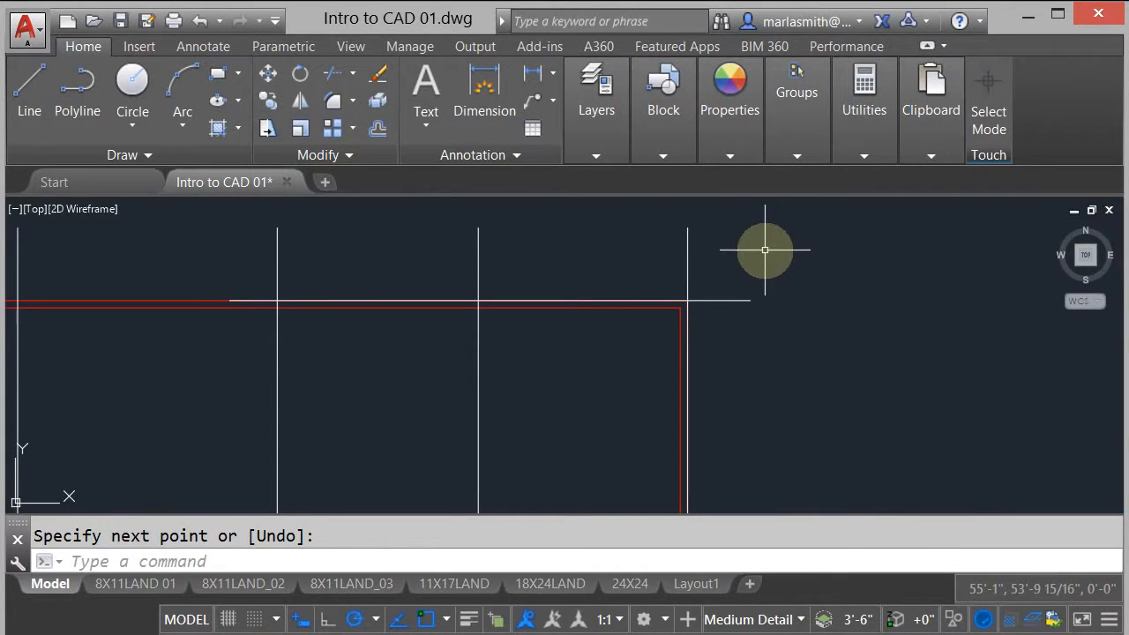
Step: Check the storage bay spacing on the reference plan, offset the horizontal guide line 8'6 downward, and end the Offset command
scroll(765, 250, down, 5)
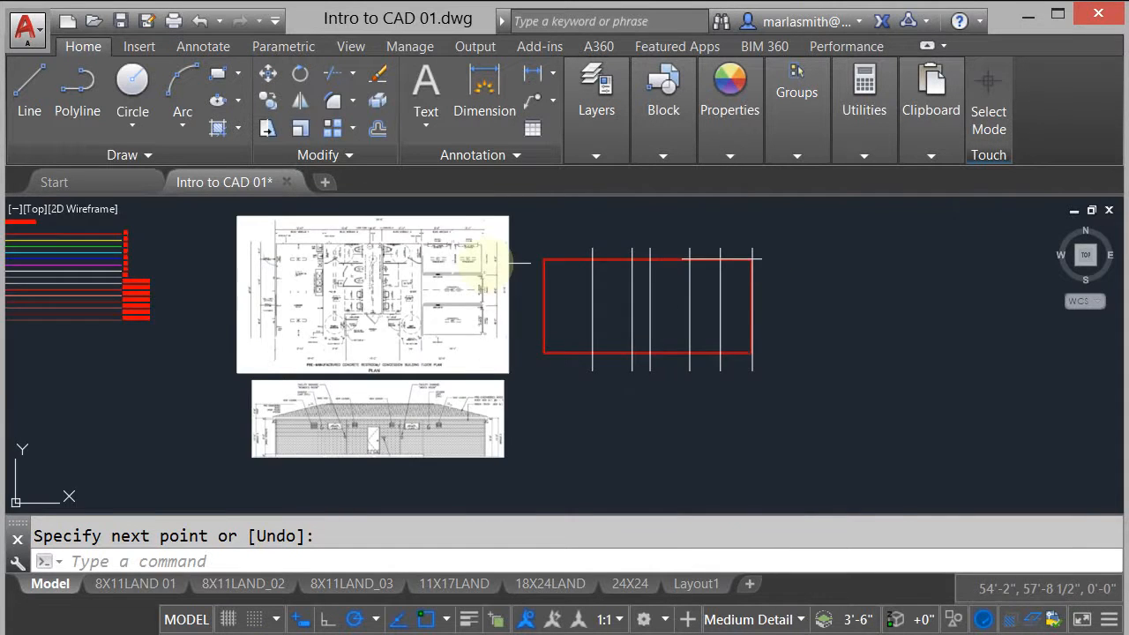
scroll(494, 260, up, 5)
scroll(479, 303, down, 5)
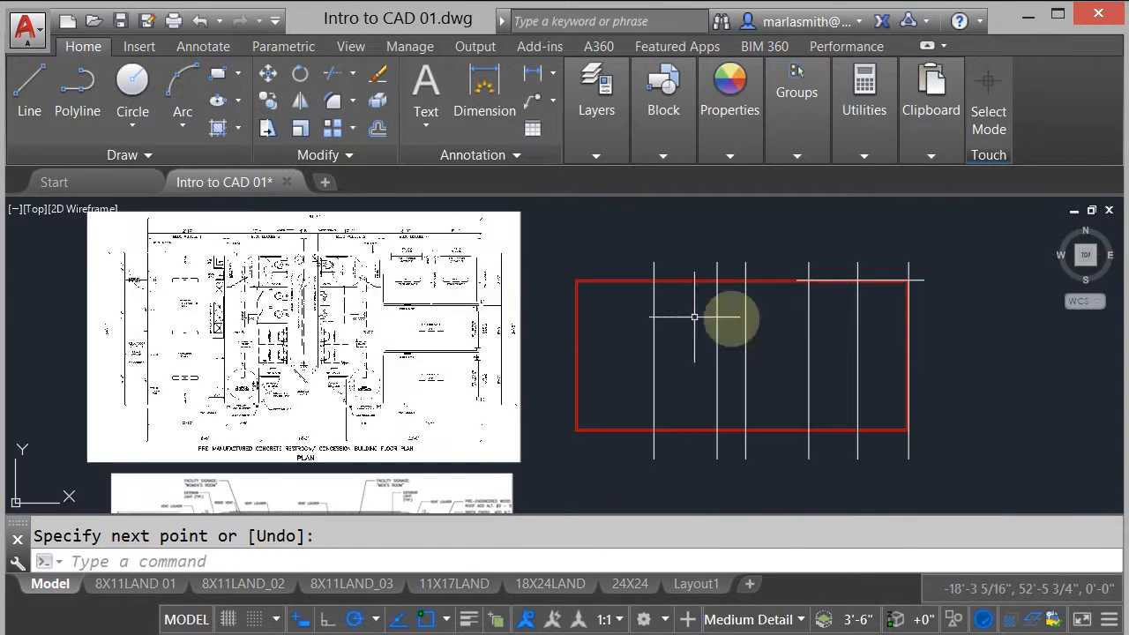
scroll(971, 259, up, 5)
scroll(901, 265, down, 3)
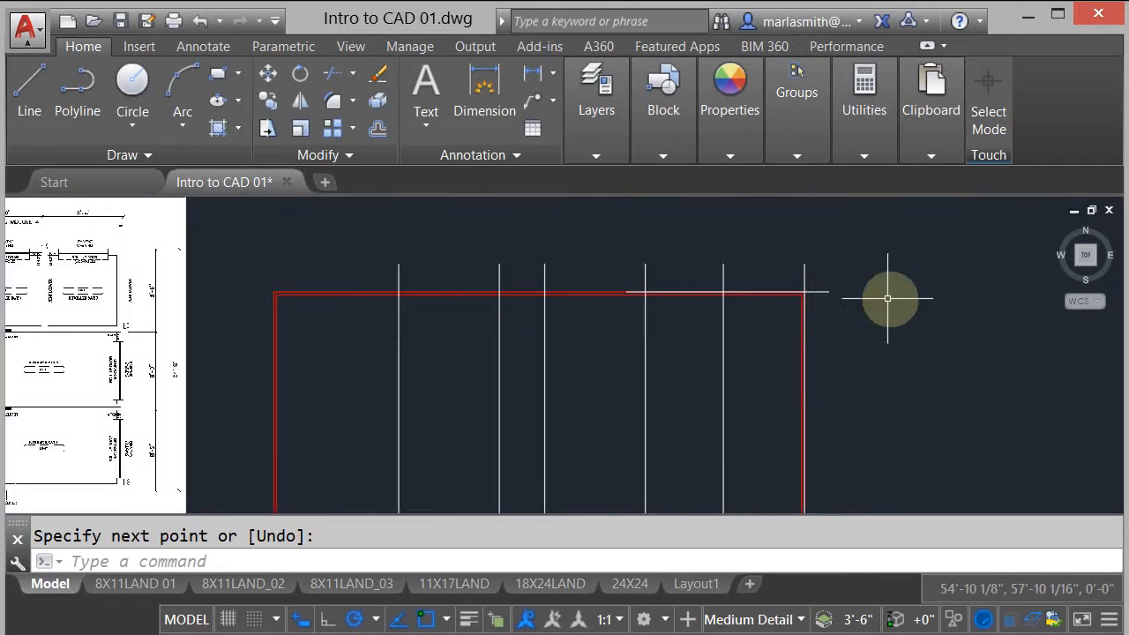
scroll(600, 273, up, 2)
click(385, 134)
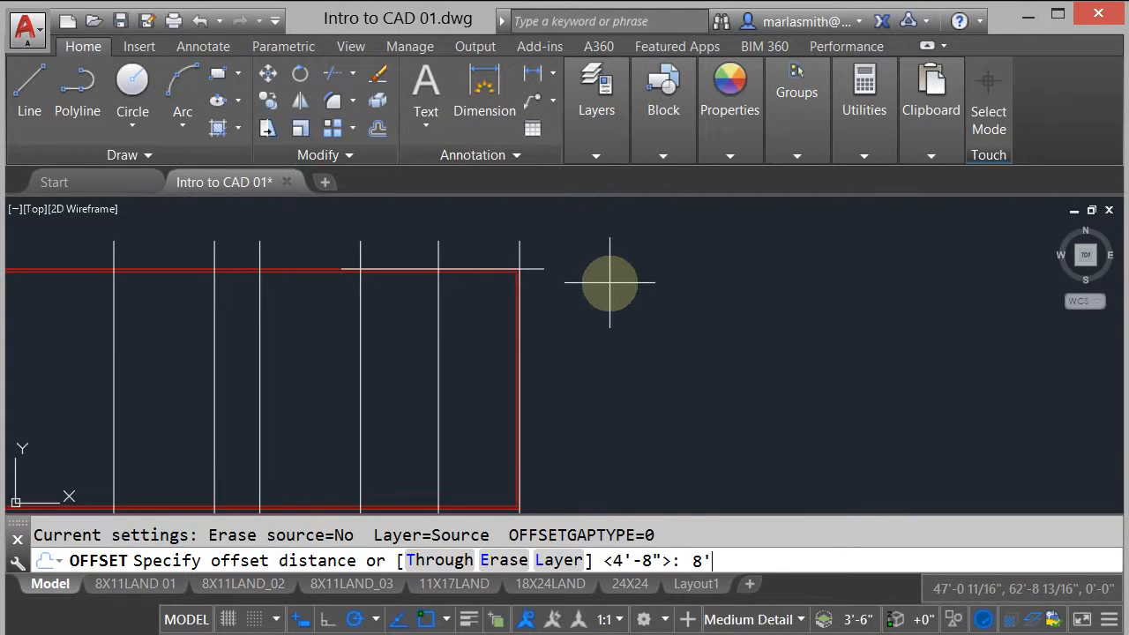
text(8'6)
key(Return)
click(540, 269)
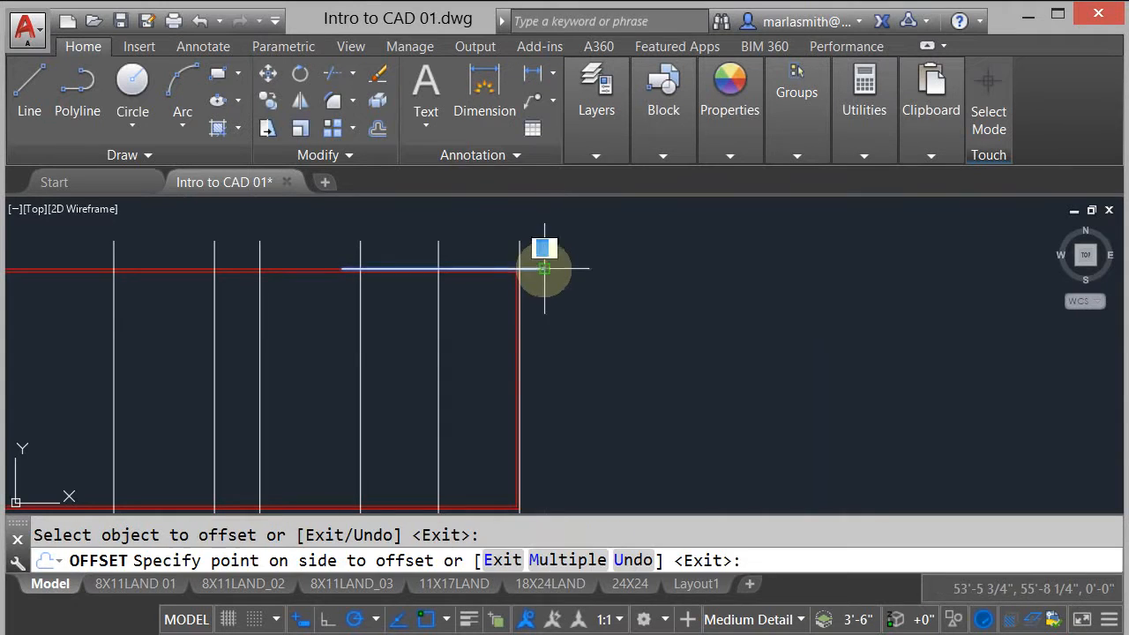
click(544, 319)
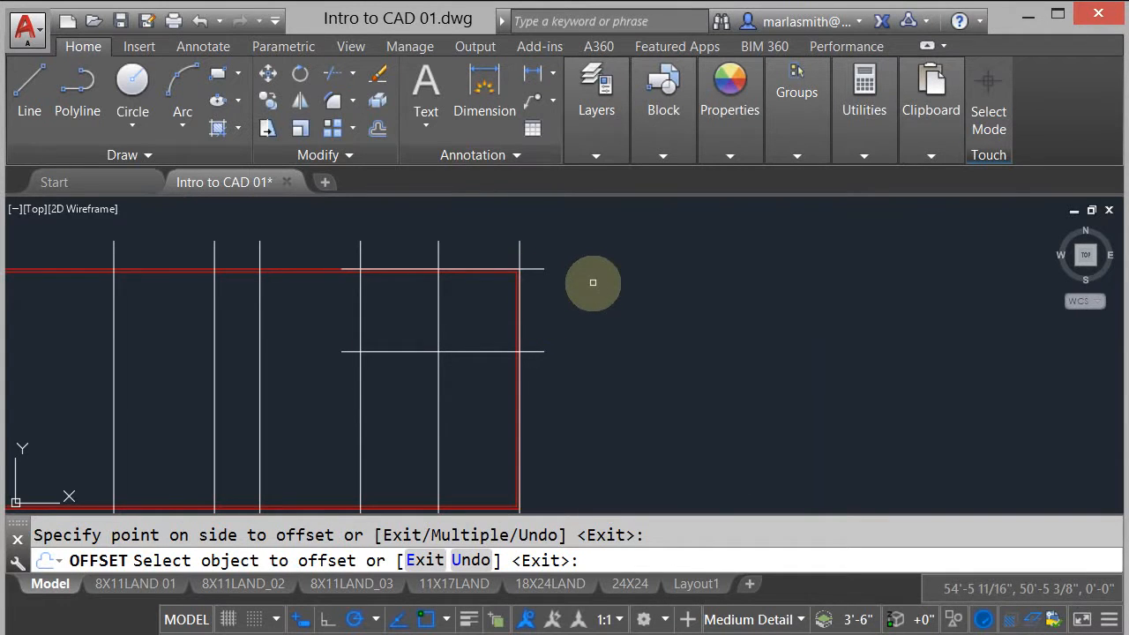
right_click(617, 296)
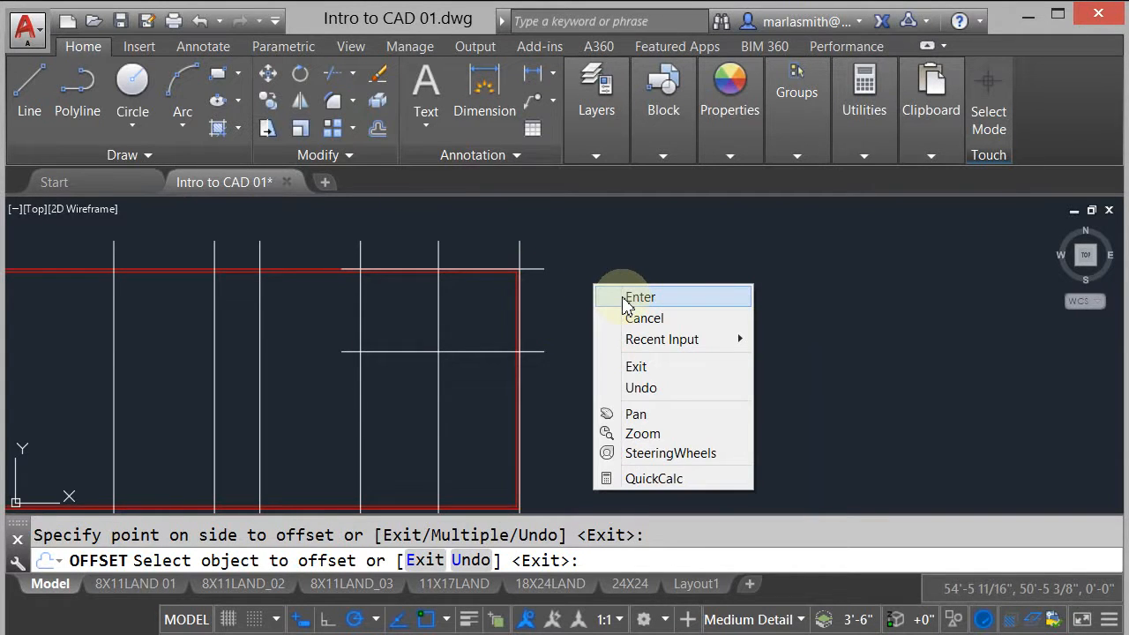
click(624, 298)
Step: Offset the lower horizontal guide line 8' downward and end the Offset command
right_click(630, 303)
click(644, 311)
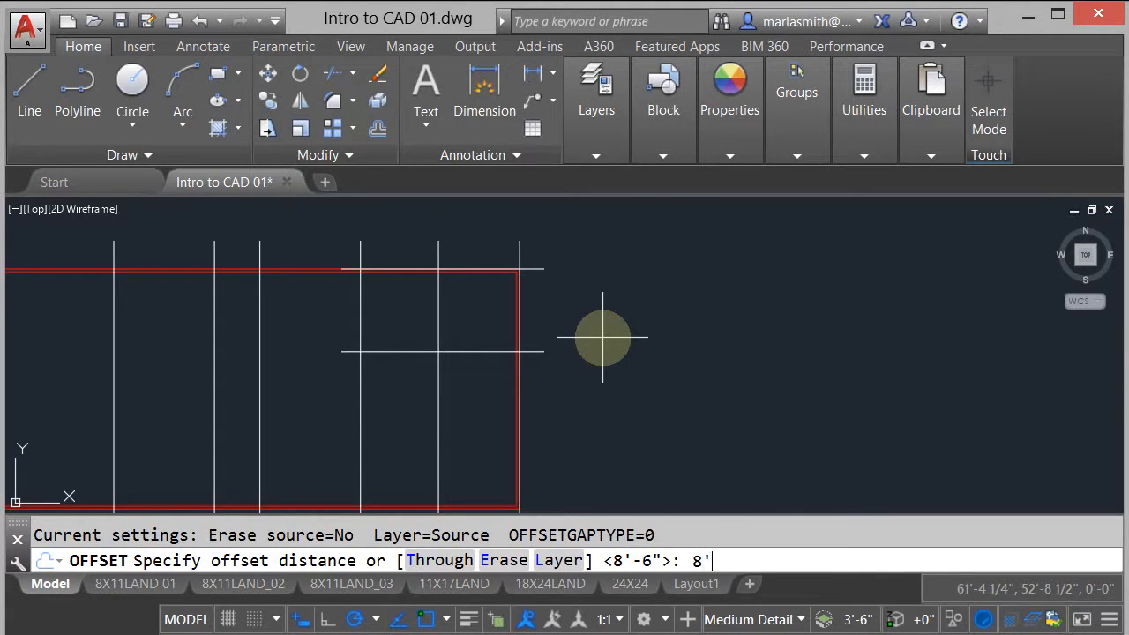
key(Return)
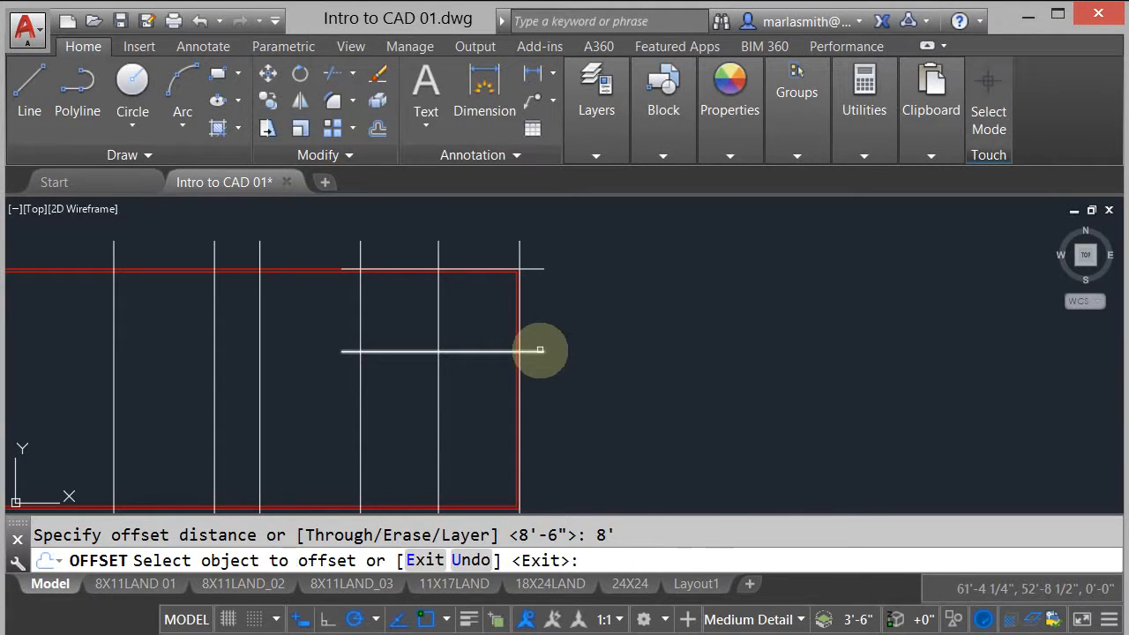
click(540, 351)
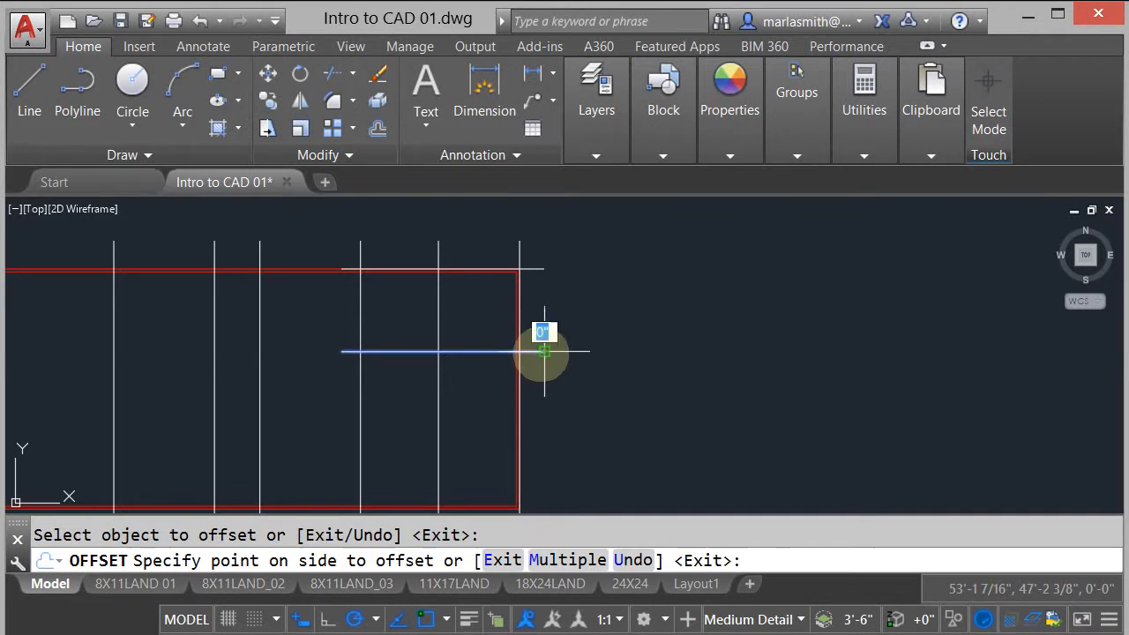
click(564, 428)
right_click(643, 378)
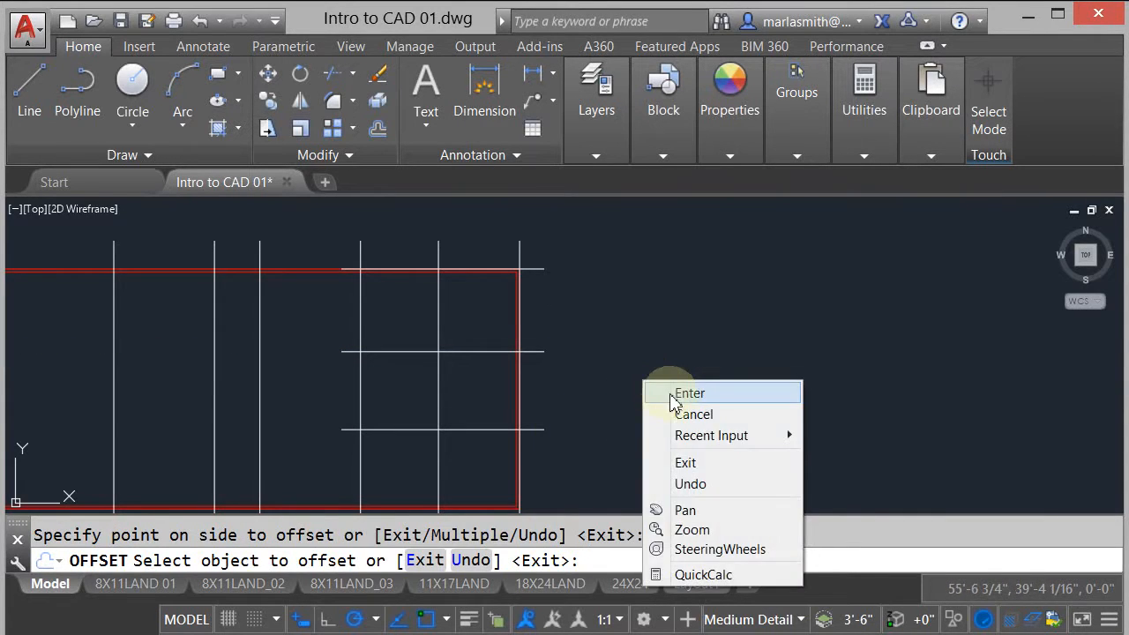
click(684, 392)
Step: Check the Storage Bay 3 and 4 partition on the plan, and shorten its vertical guide line to end just below the middle horizontal guide
scroll(693, 364, down, 3)
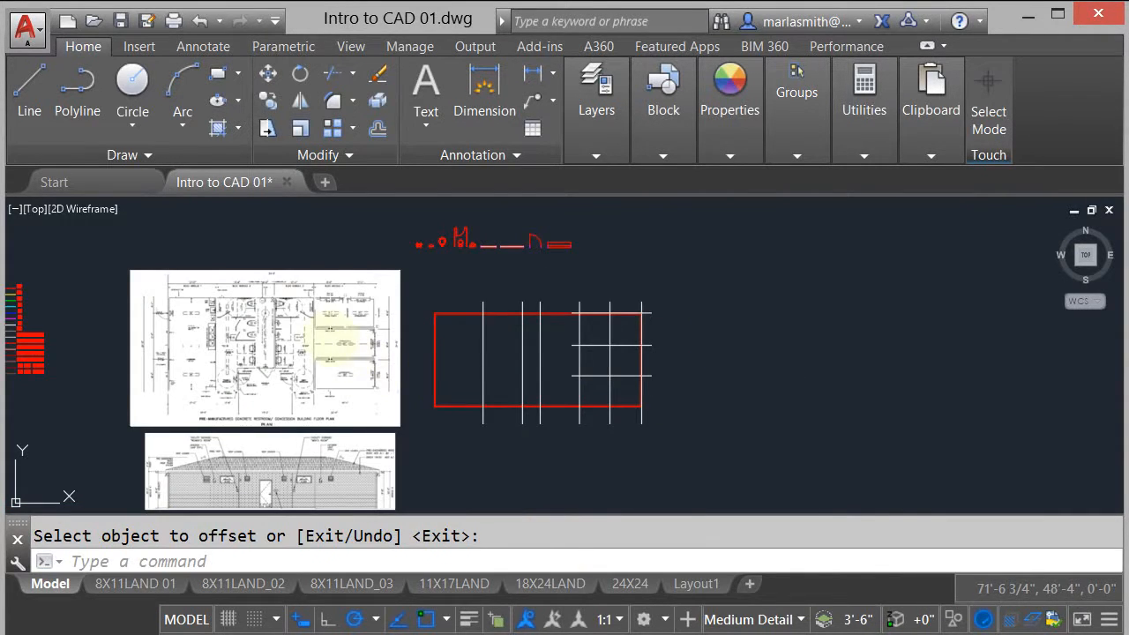
scroll(335, 342, up, 1)
scroll(352, 328, up, 2)
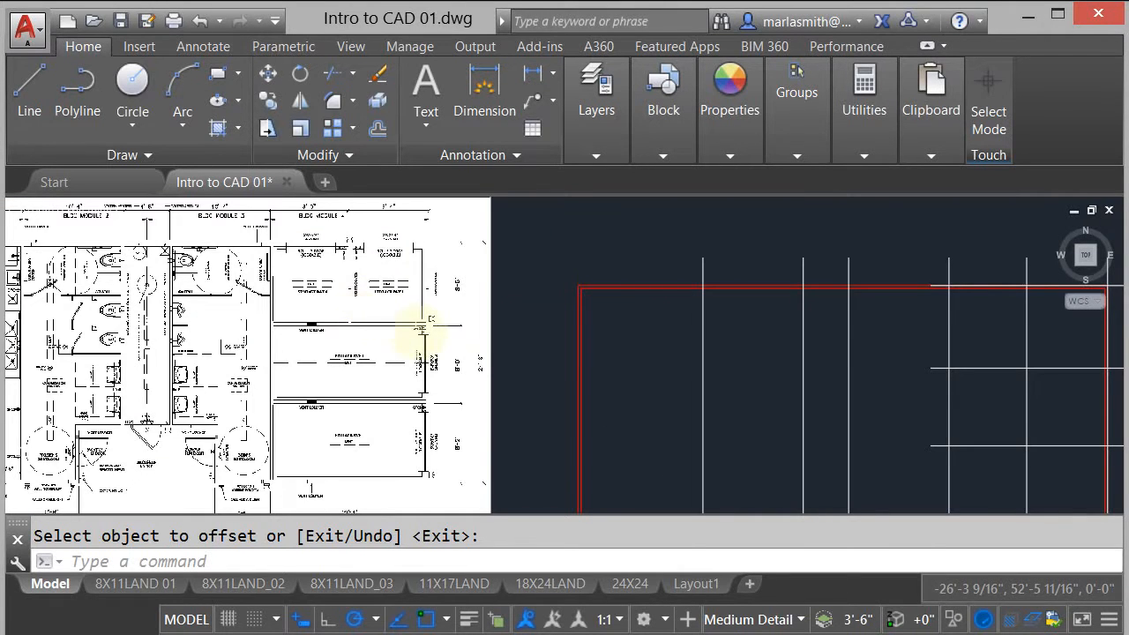
scroll(331, 291, up, 2)
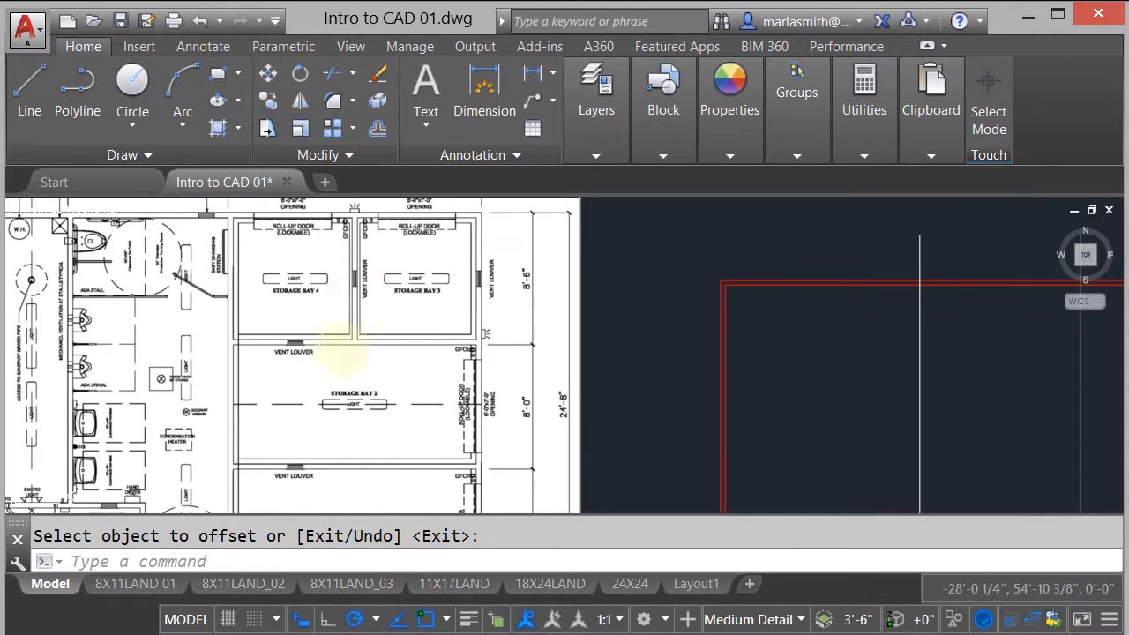
scroll(295, 300, down, 4)
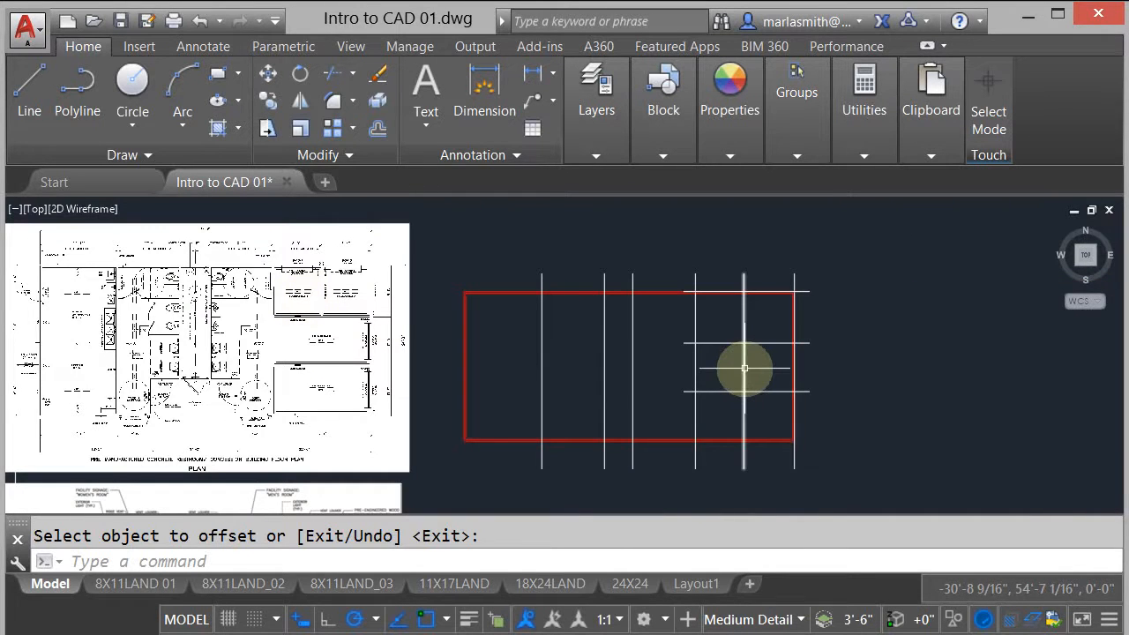
scroll(743, 367, up, 2)
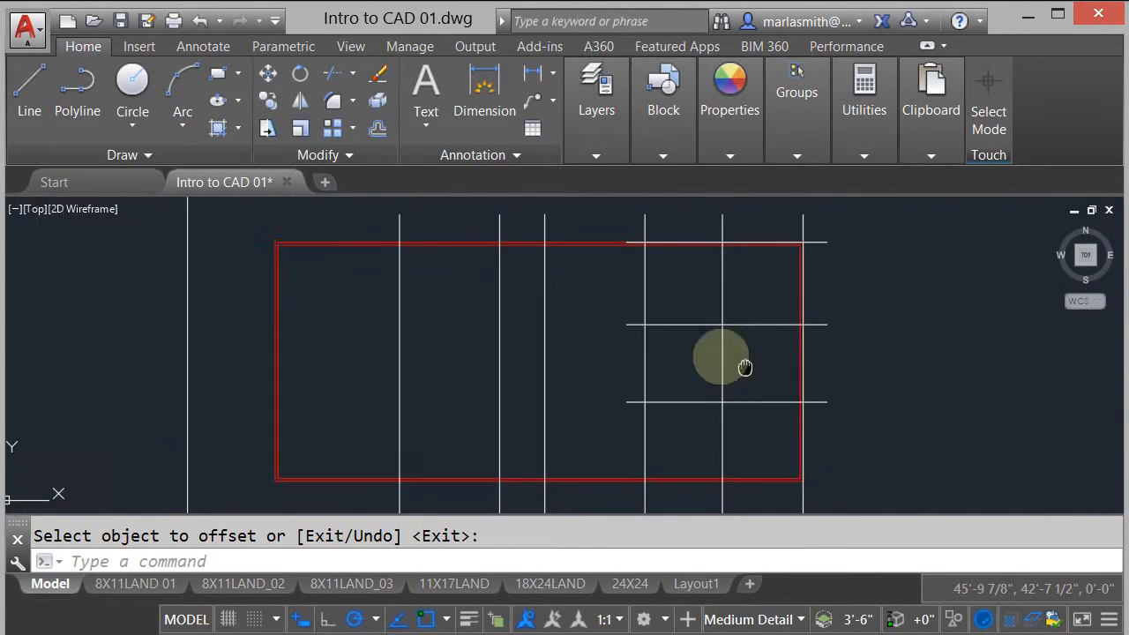
middle_drag(743, 366, 601, 326)
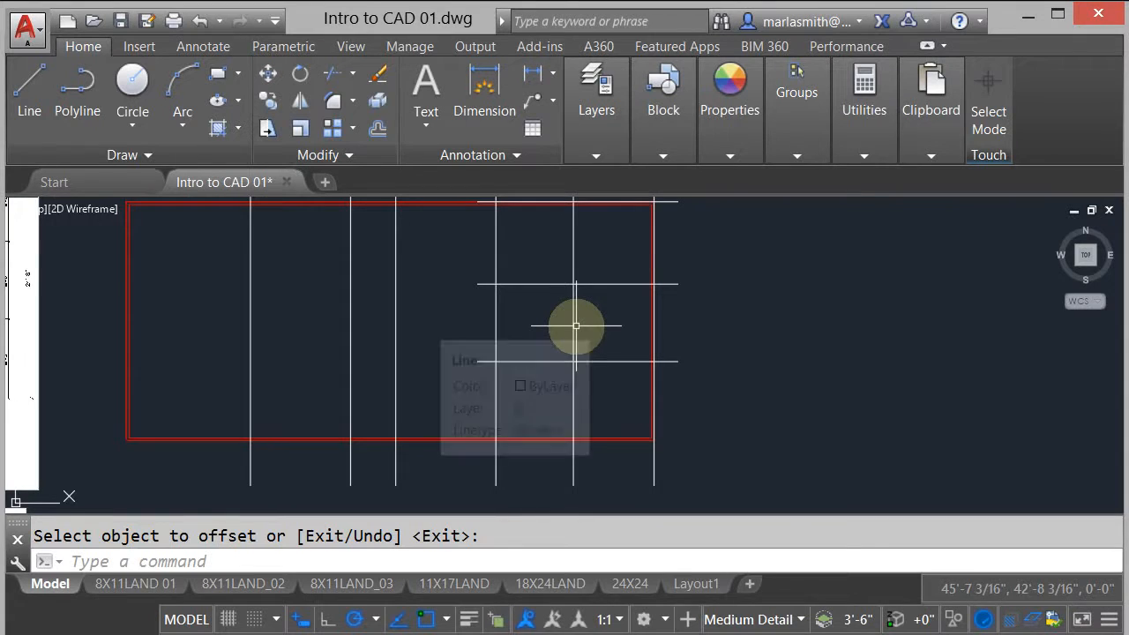
key(Escape)
click(573, 326)
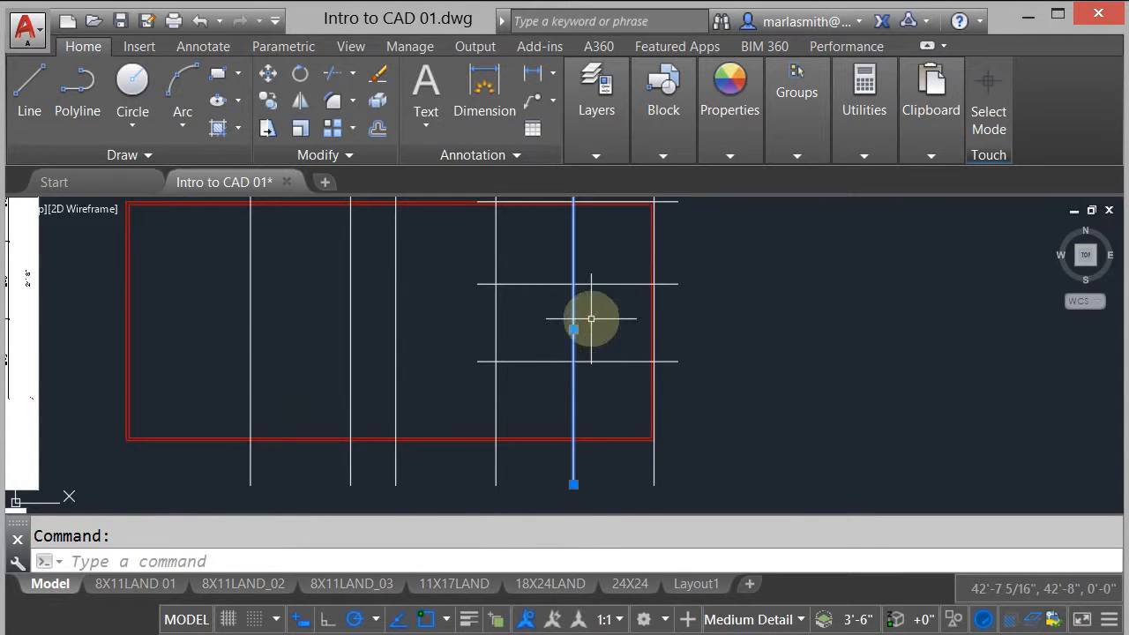
click(573, 484)
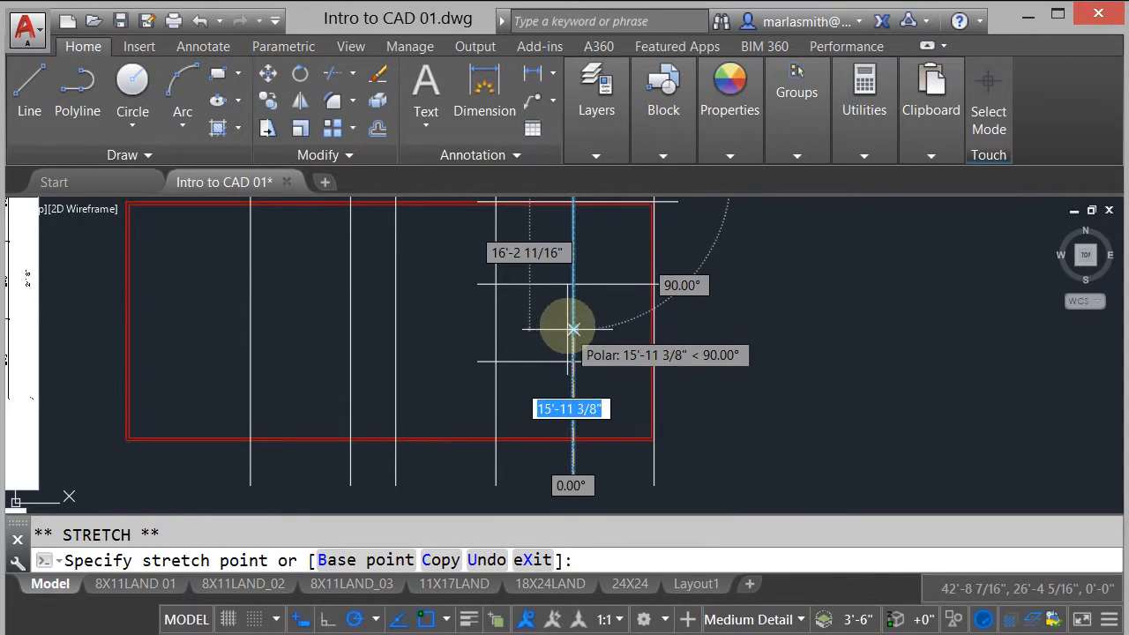
click(573, 297)
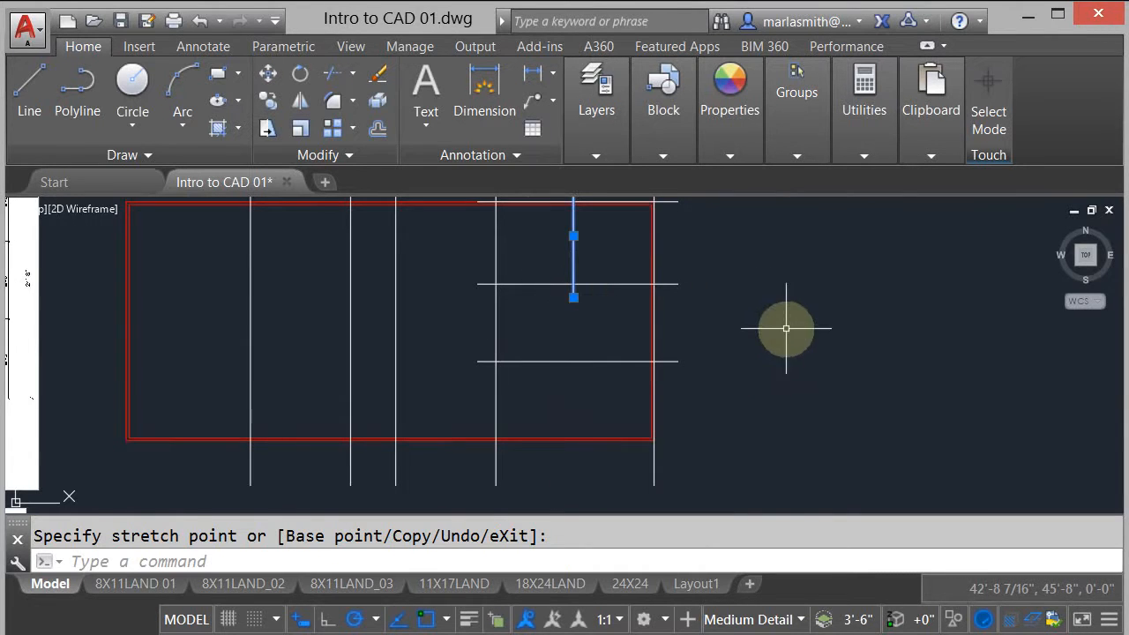
scroll(804, 333, down, 2)
key(Escape)
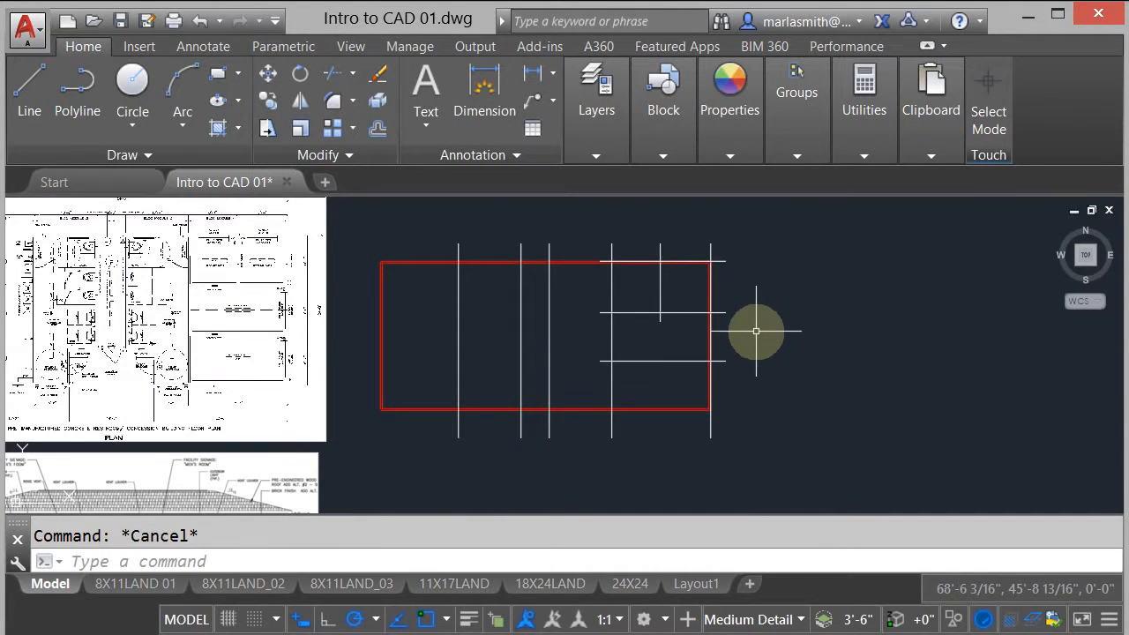
Step: Examine the recessed entry and the lower horizontal dimensions on the reference floor plan, and compare them with the guide lines
middle_drag(756, 330, 849, 347)
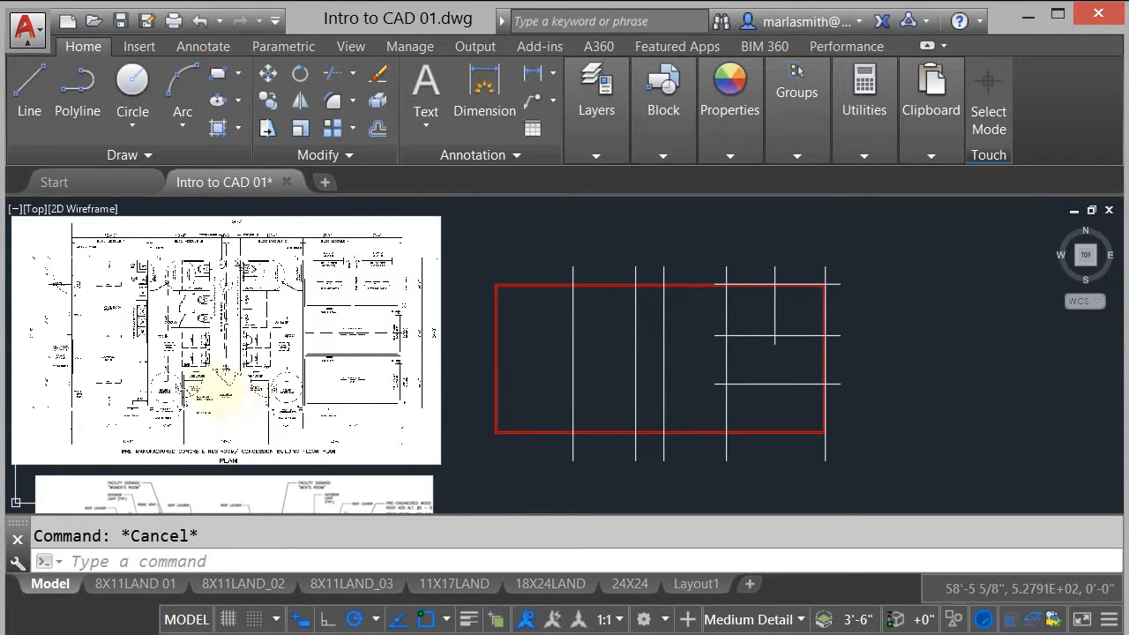
click(224, 384)
scroll(221, 388, up, 5)
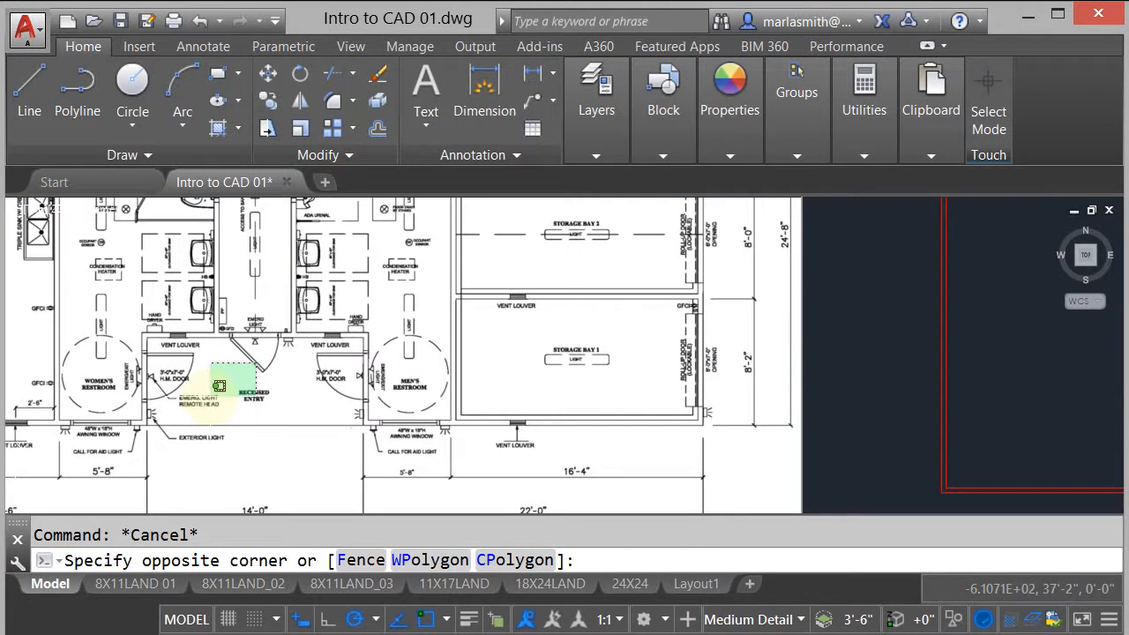
key(Escape)
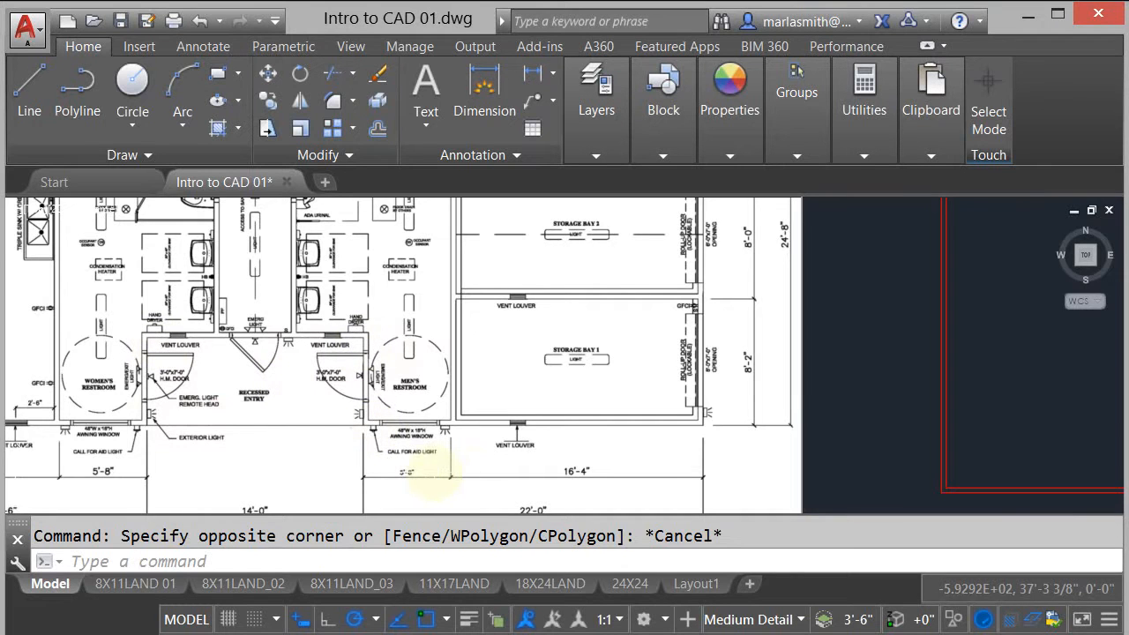
scroll(434, 473, up, 4)
scroll(432, 446, down, 4)
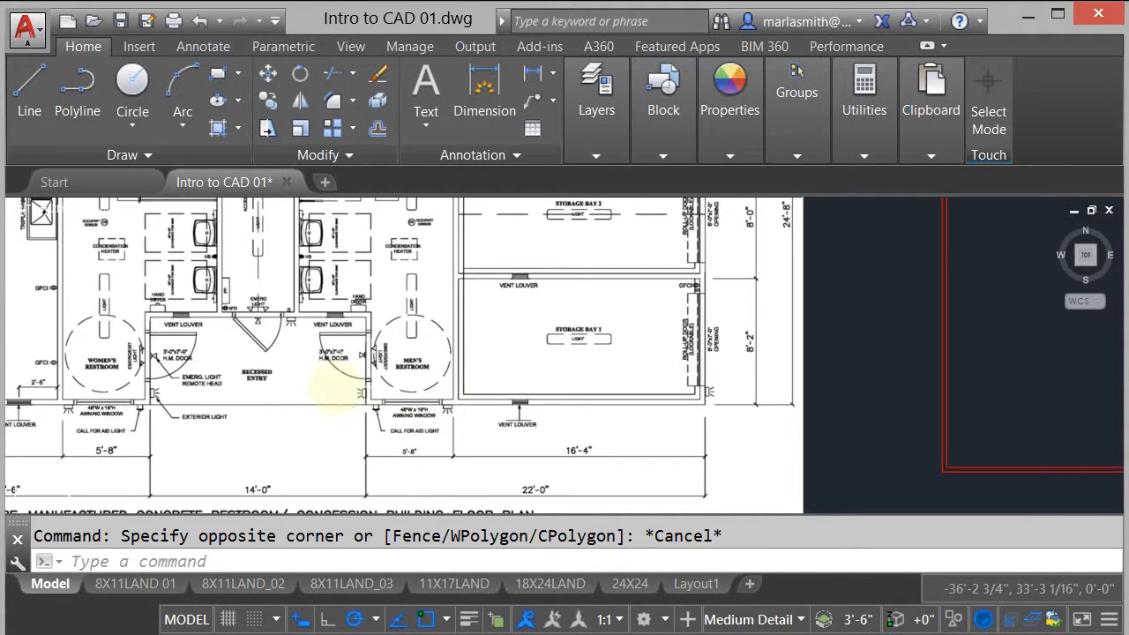
scroll(247, 459, down, 3)
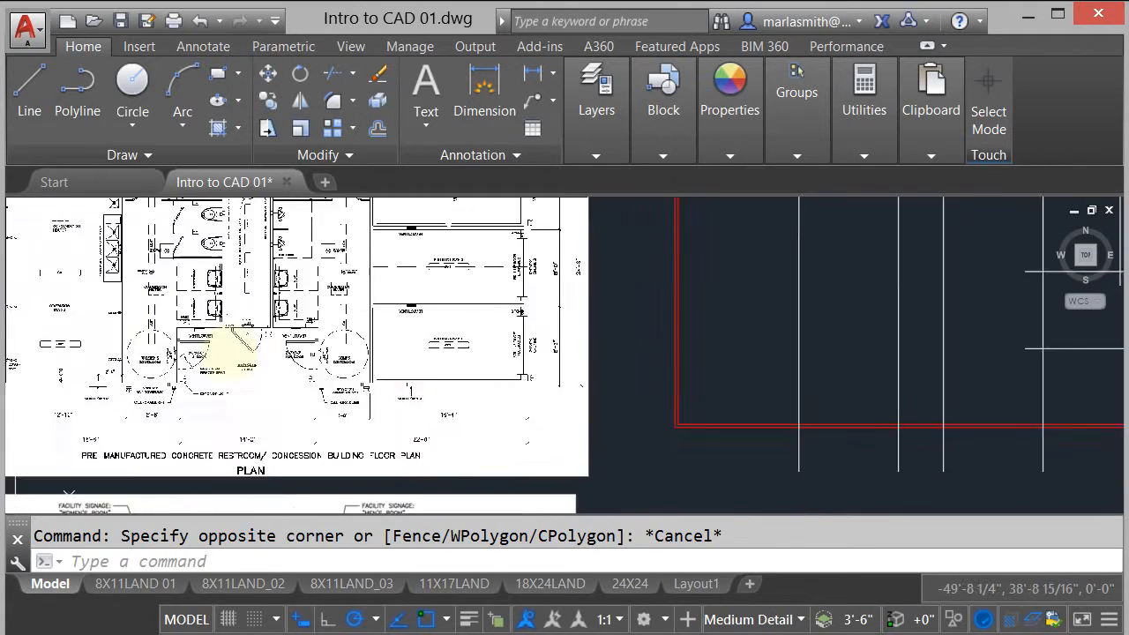
scroll(227, 341, down, 2)
scroll(734, 419, up, 2)
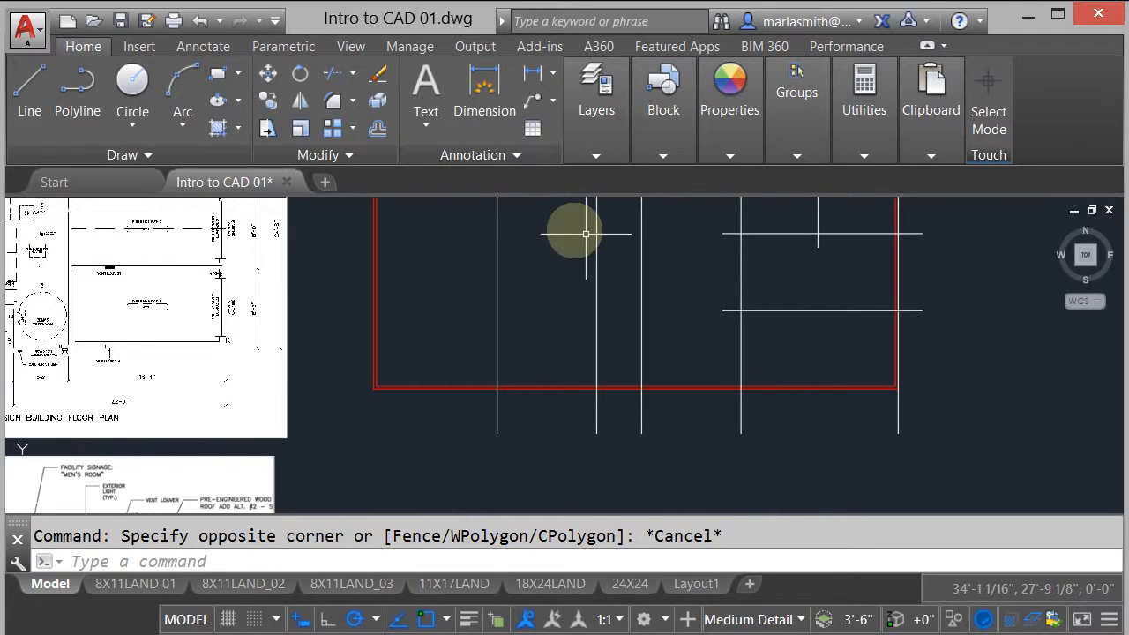
Step: Offset the vertical guide line along the storage bays' west side 5'8 to the west and end the Offset command
click(376, 127)
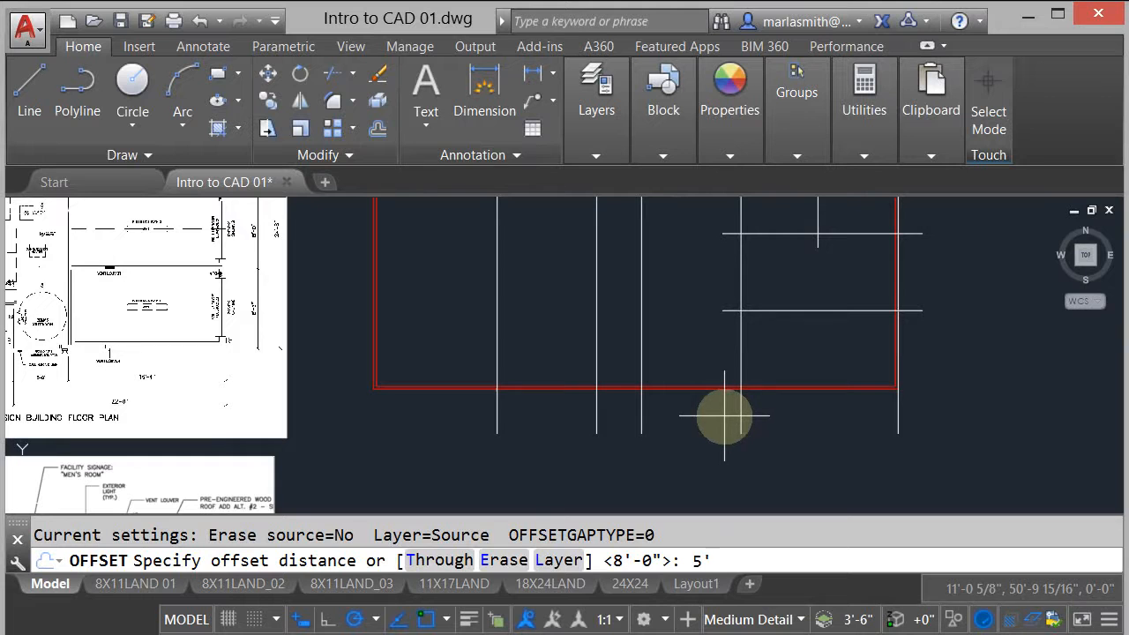
key(Return)
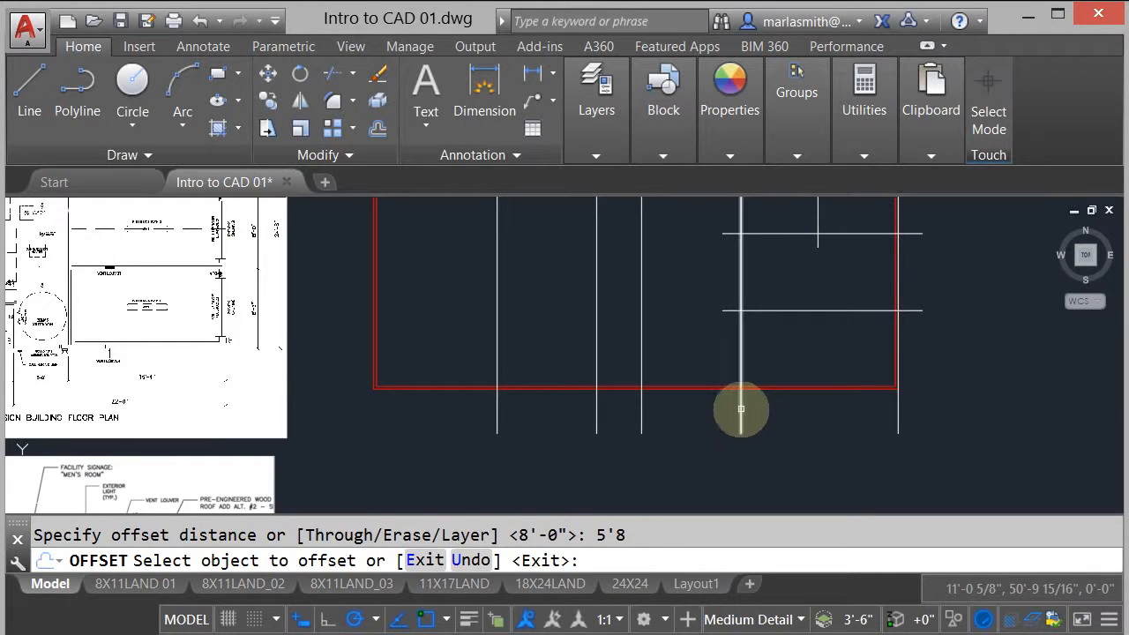
click(740, 411)
click(699, 422)
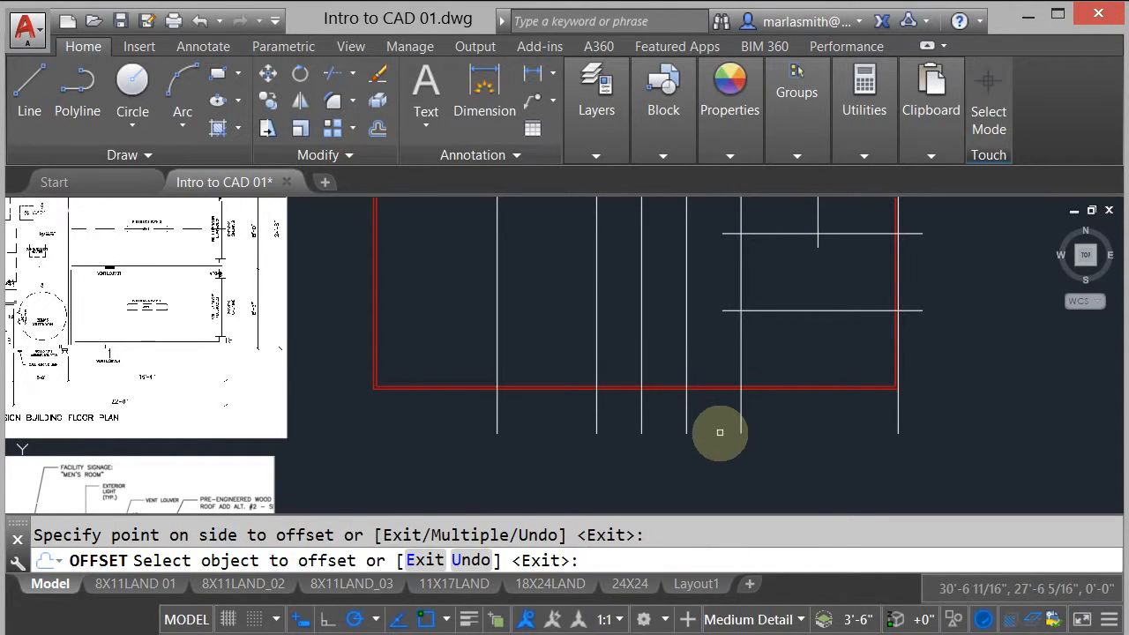
right_click(715, 432)
click(740, 448)
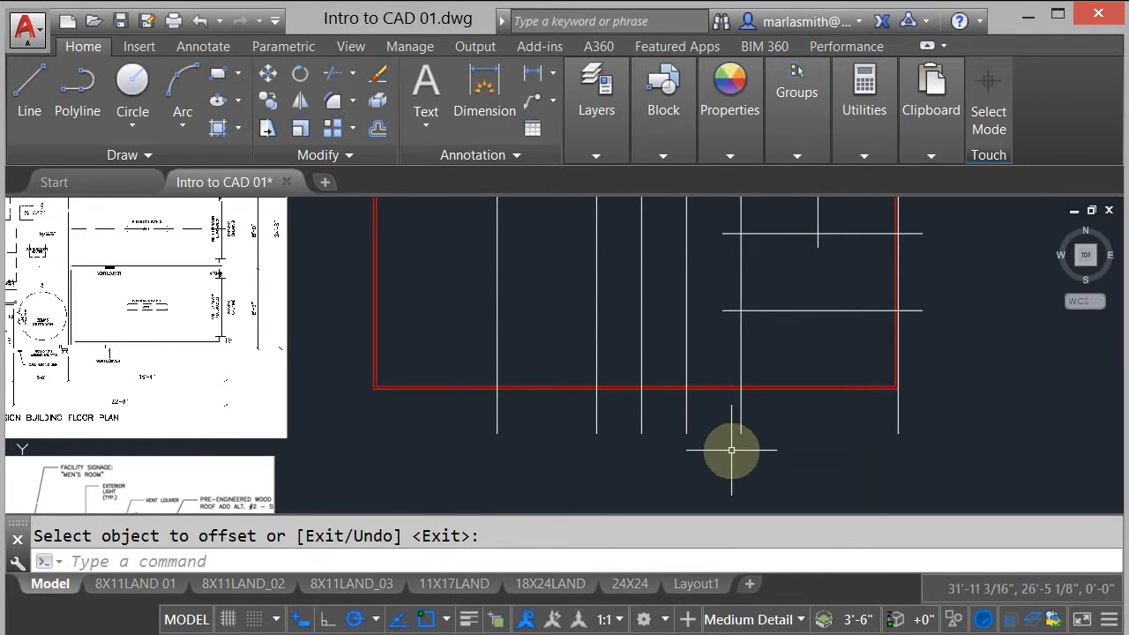
Step: Offset the guide line just west of the storage bay guide 14' further west and end the Offset command
right_click(731, 459)
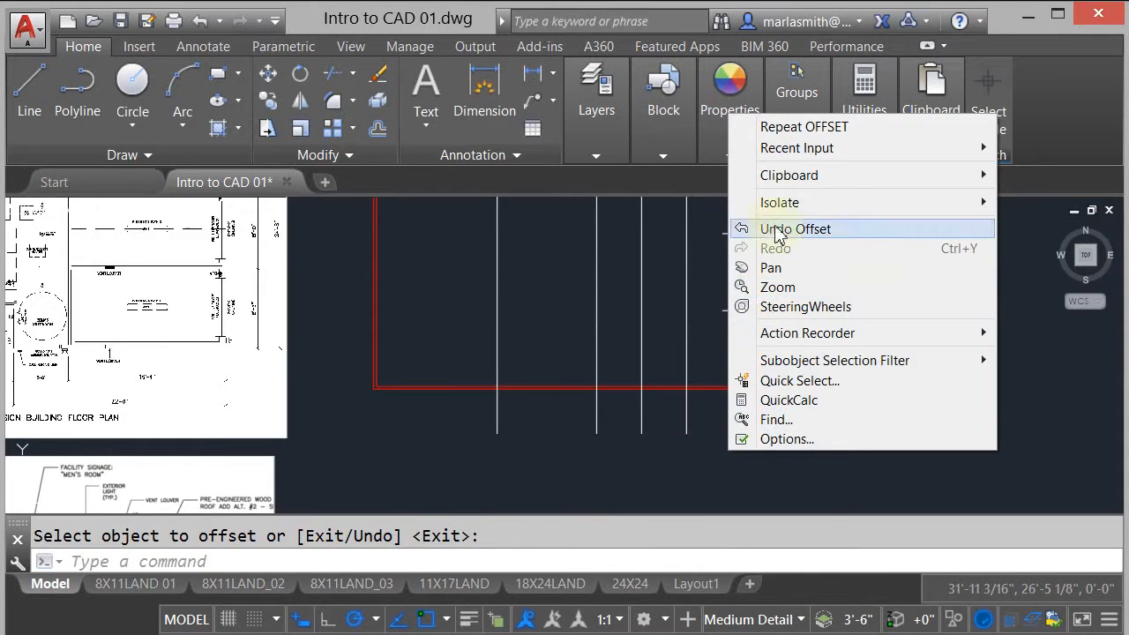
click(779, 128)
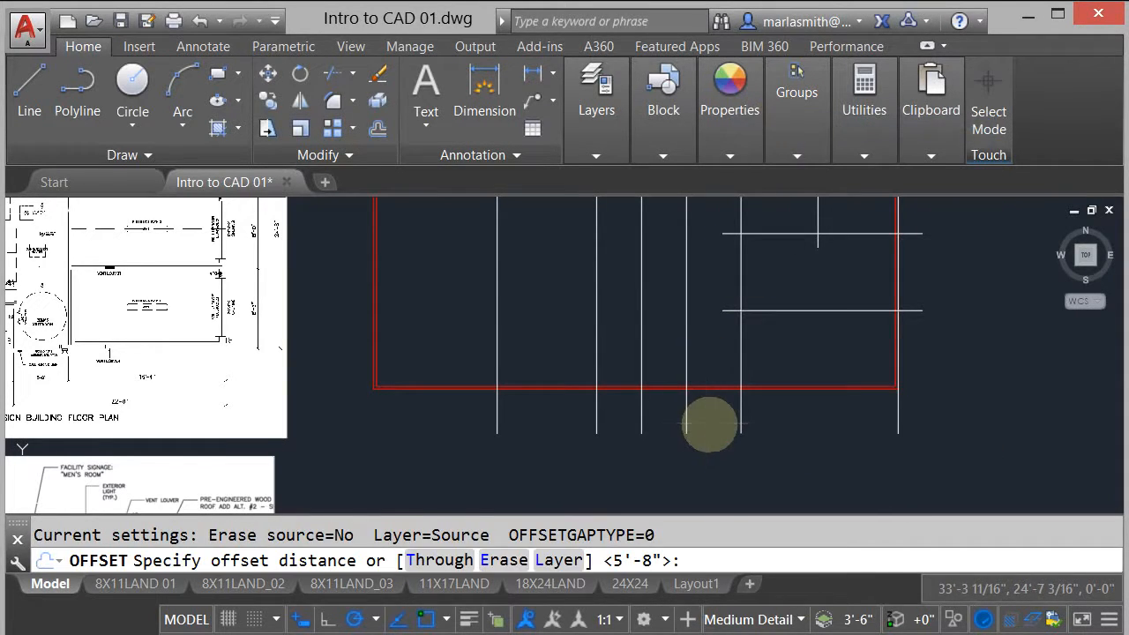
text(14)
key(Return)
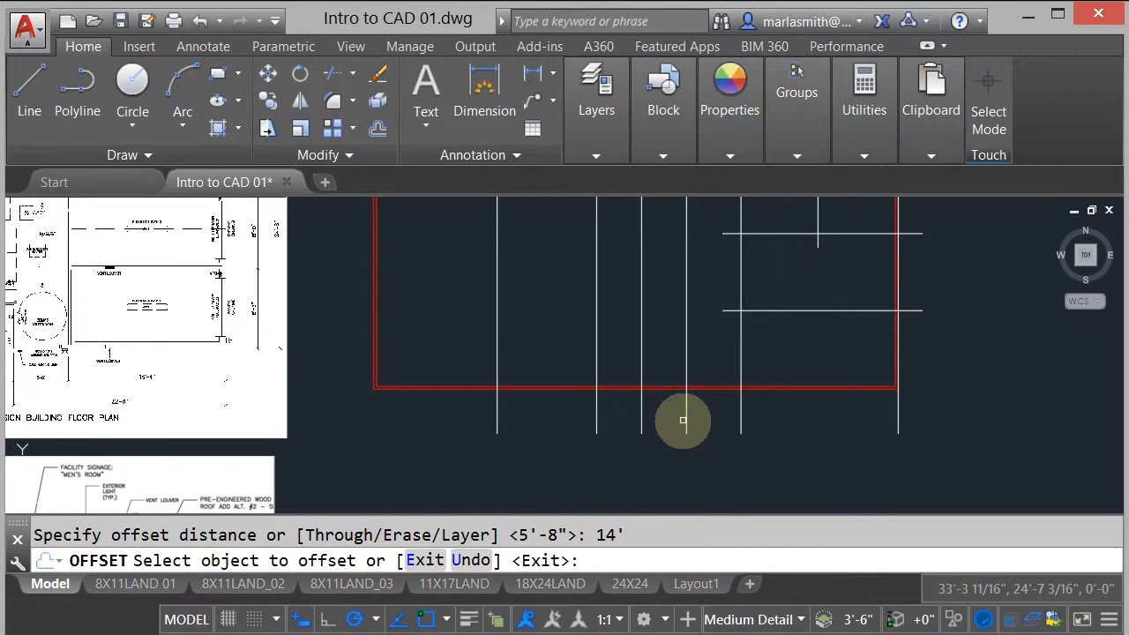
click(686, 413)
click(570, 446)
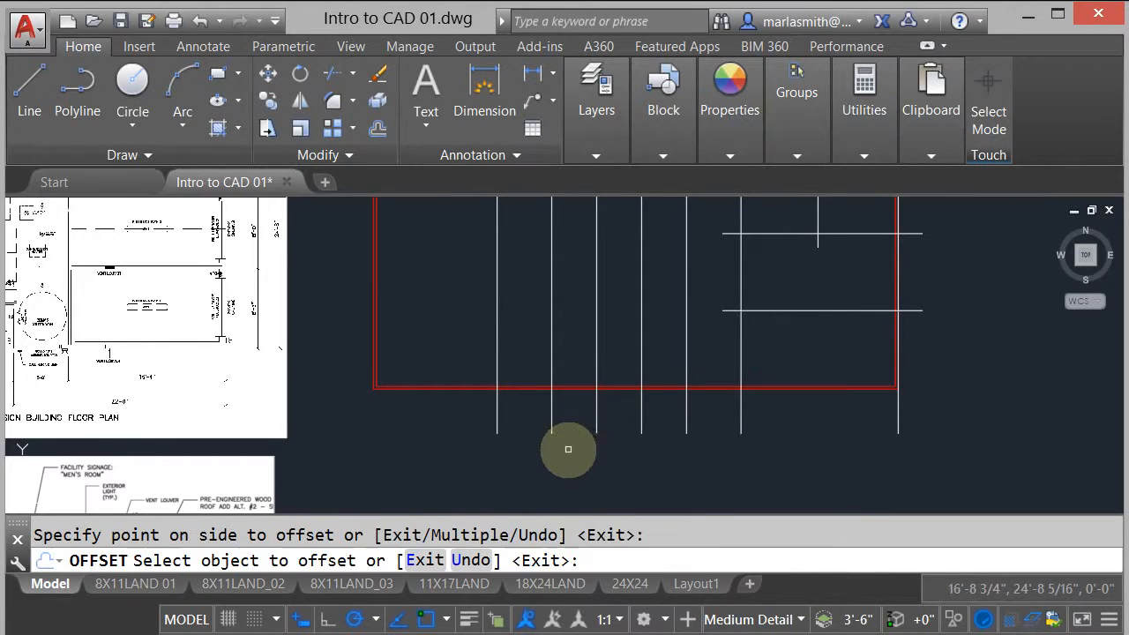
right_click(576, 472)
click(640, 477)
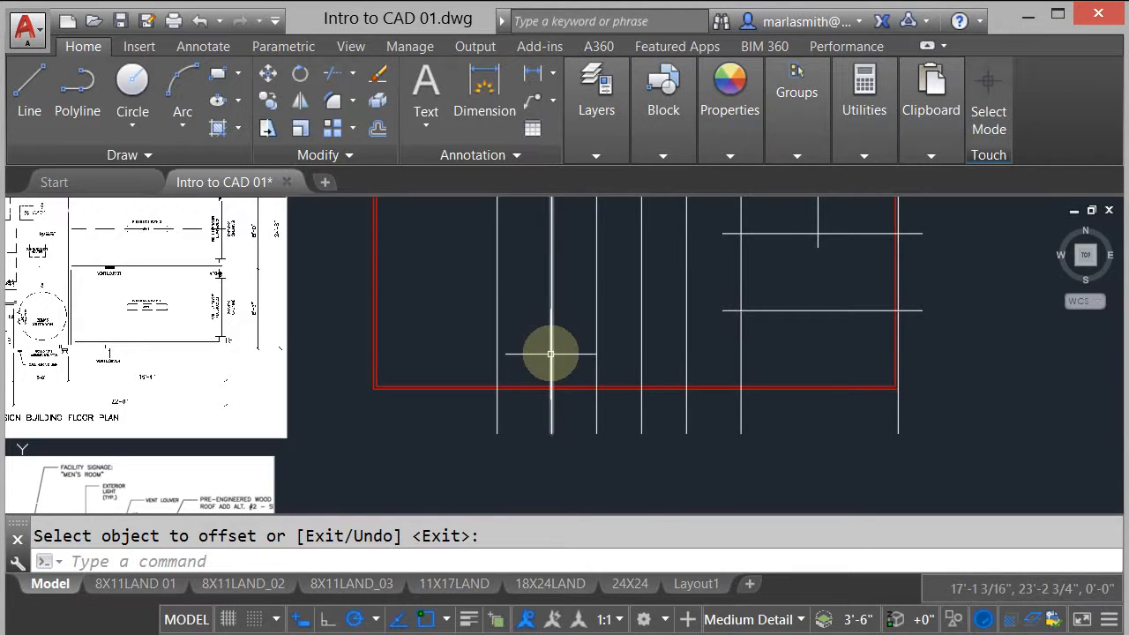
Step: Check the recessed entry on the reference plan, and draw a line along the inner south wall face between the two recess guide lines
middle_drag(341, 370, 799, 424)
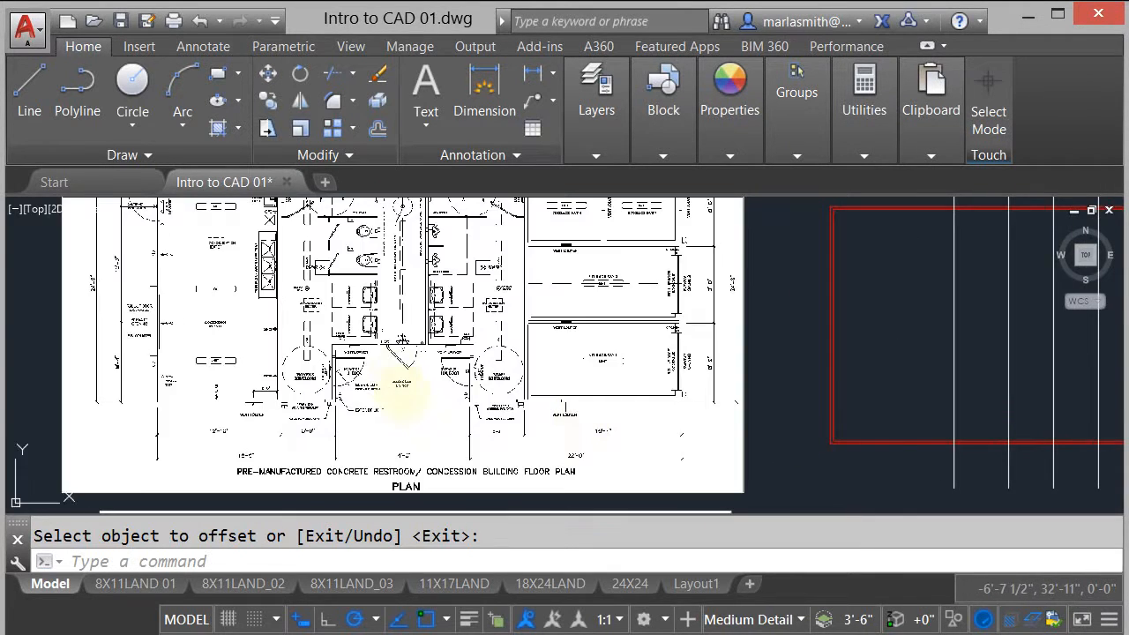
scroll(402, 388, up, 5)
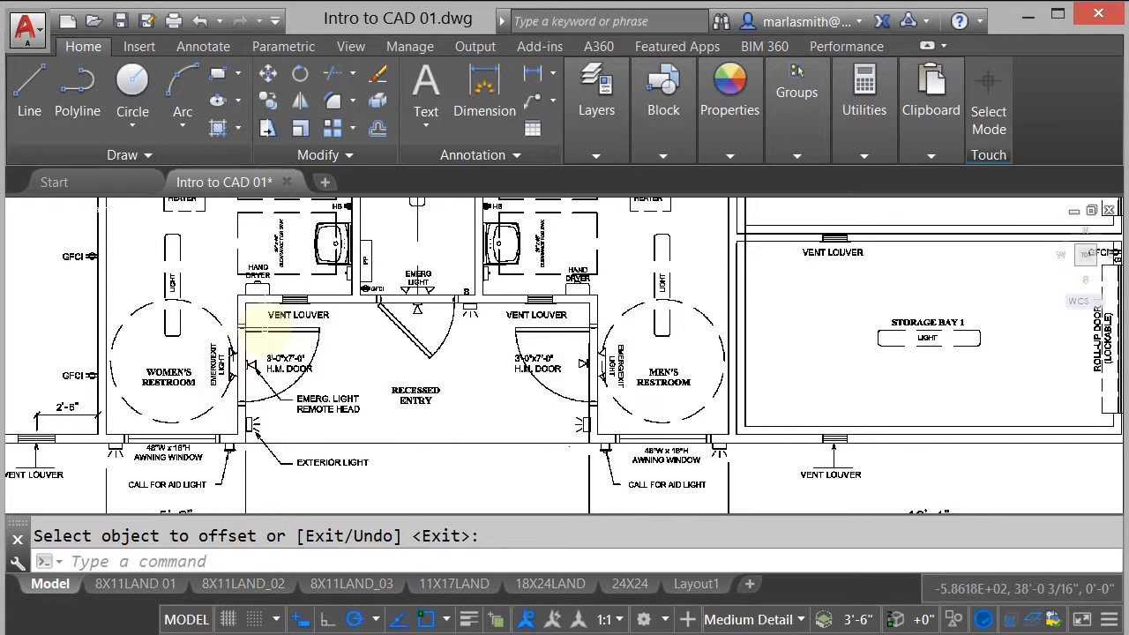
scroll(273, 330, down, 5)
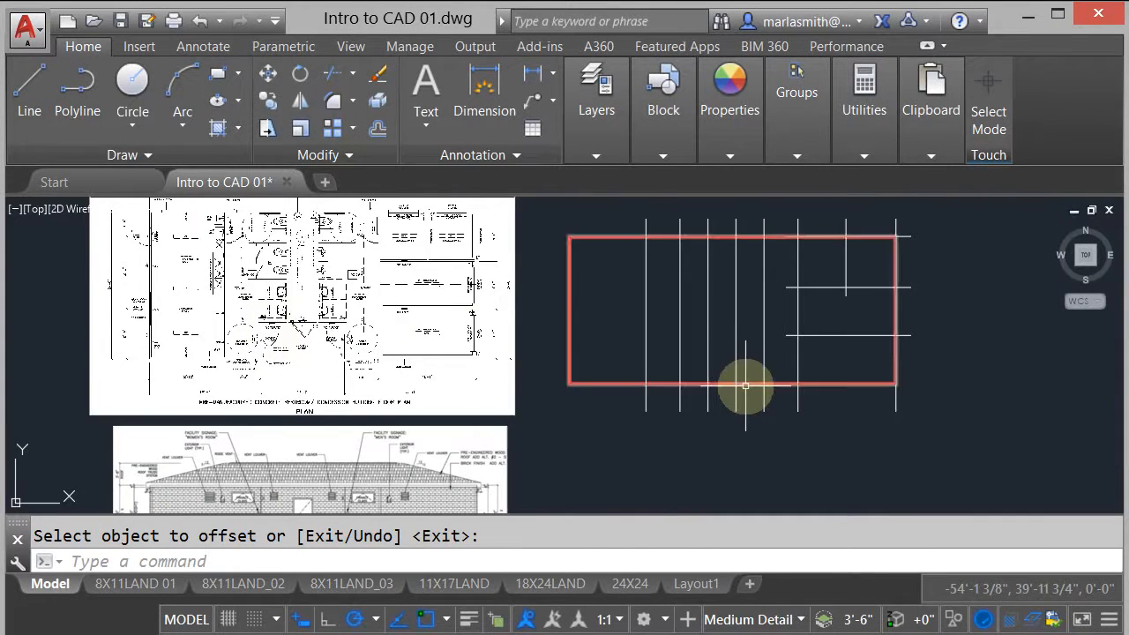
scroll(746, 386, up, 4)
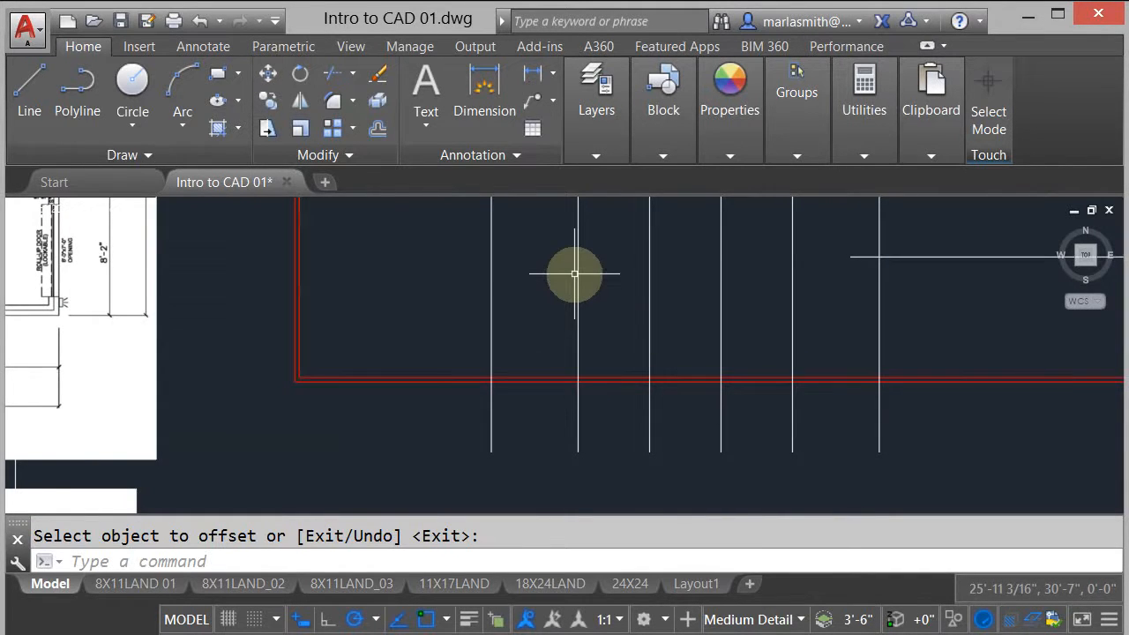
click(31, 91)
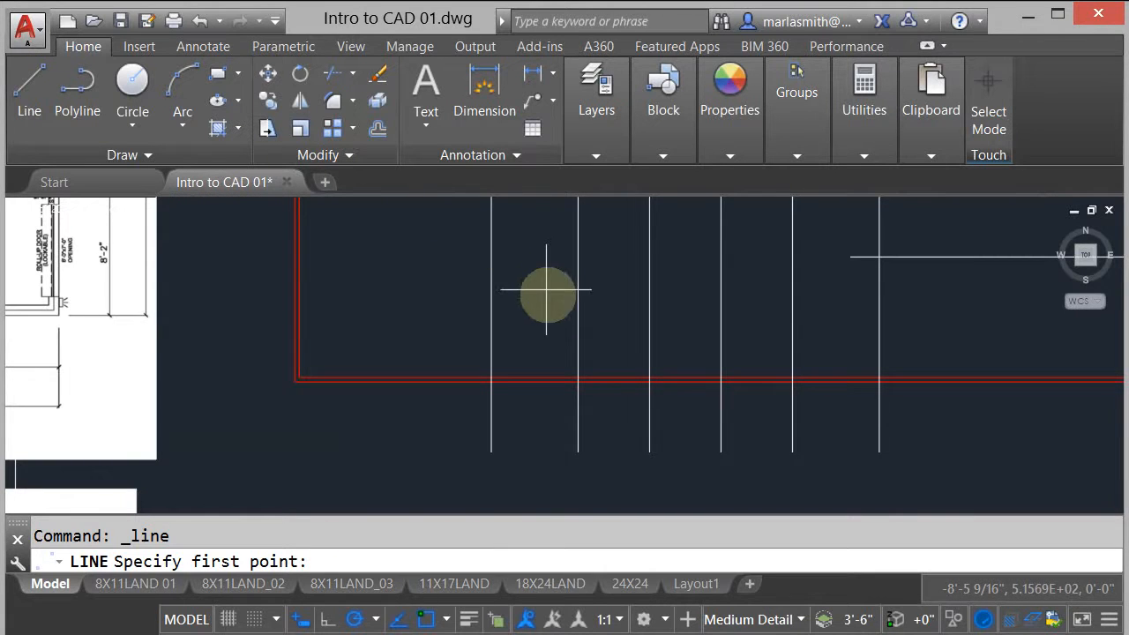
click(578, 377)
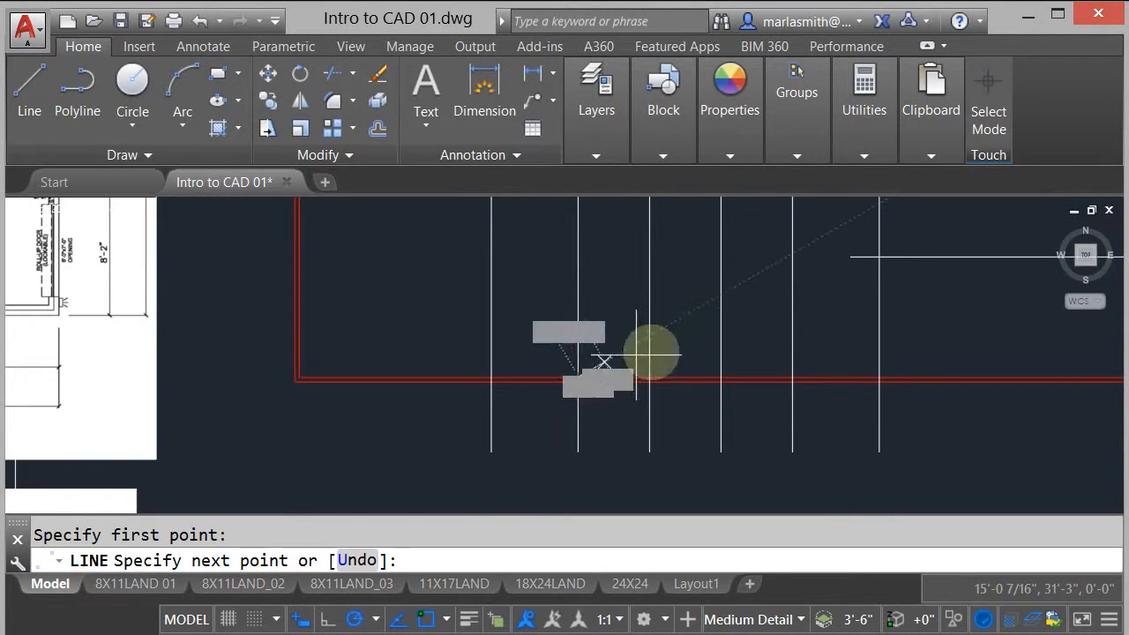
click(792, 377)
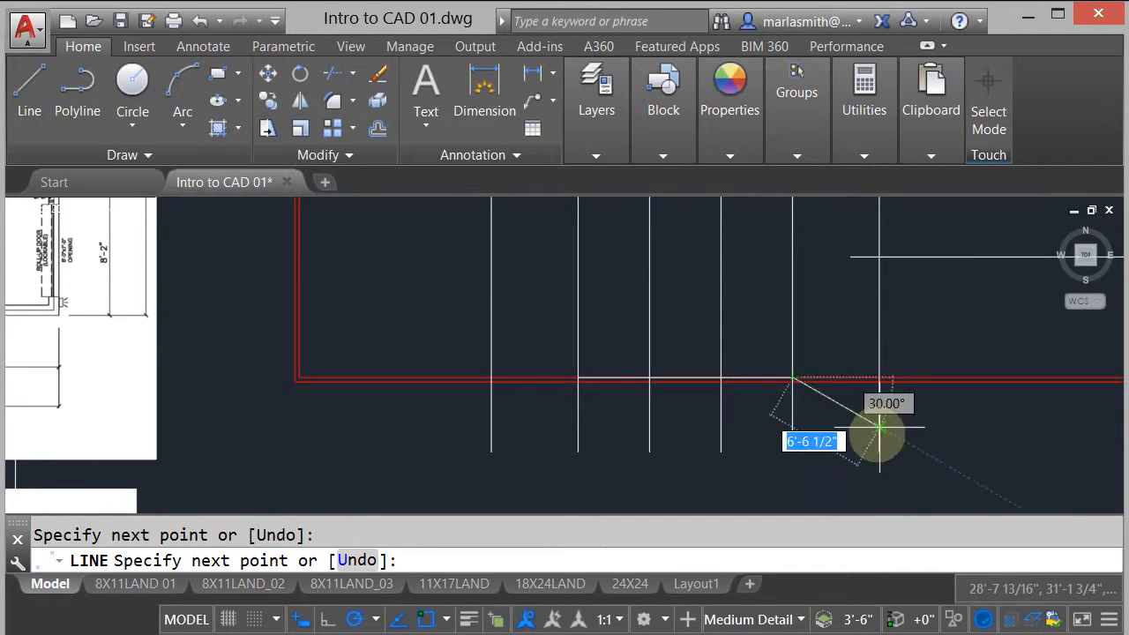
right_click(865, 443)
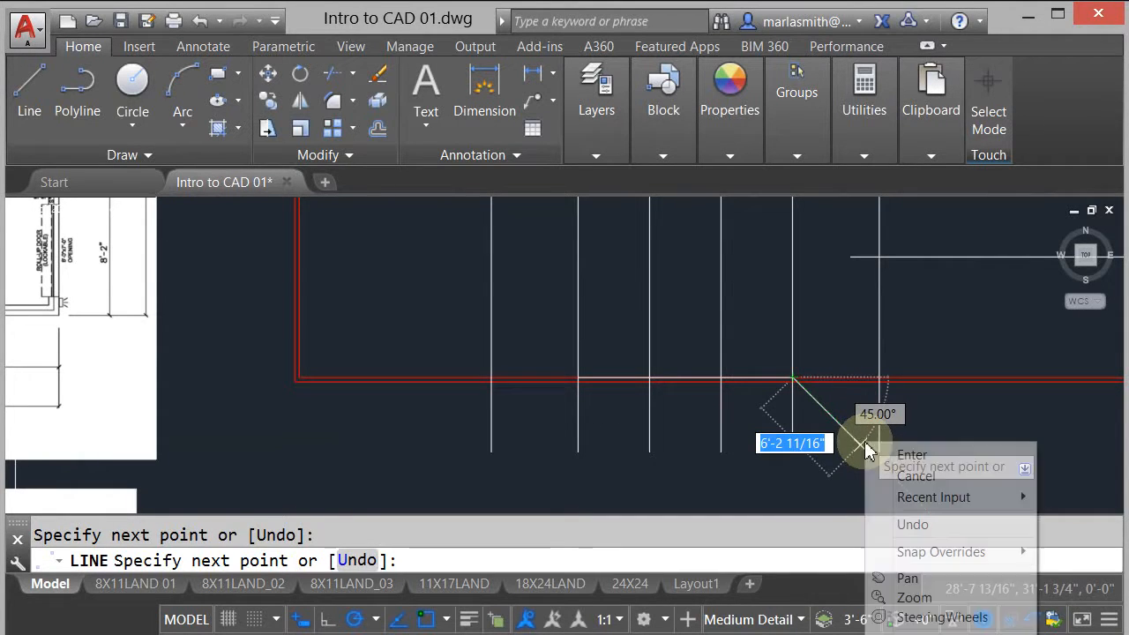
click(914, 455)
Step: Move the recessed entry line from the inner face to the outer face of the south wall
scroll(731, 386, up, 3)
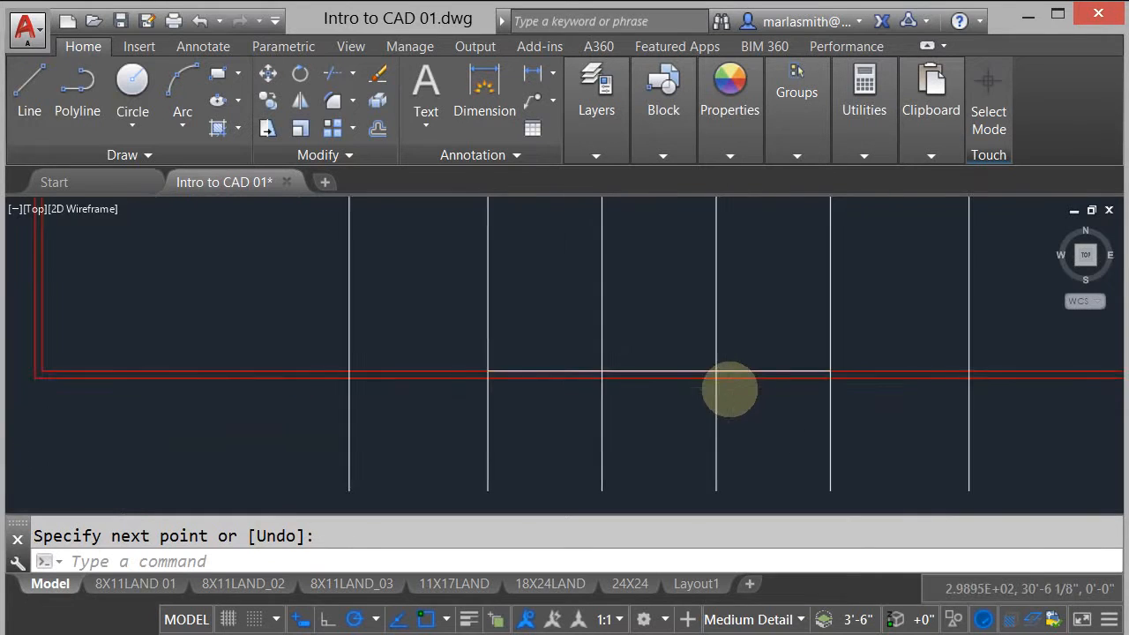
scroll(723, 355, down, 5)
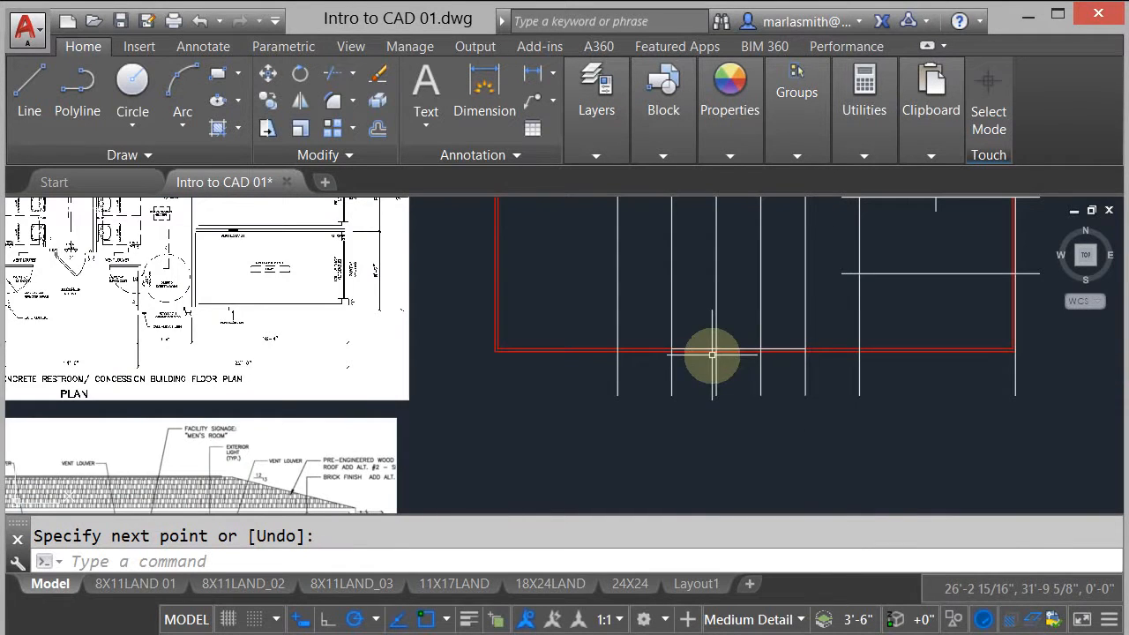
scroll(805, 351, up, 5)
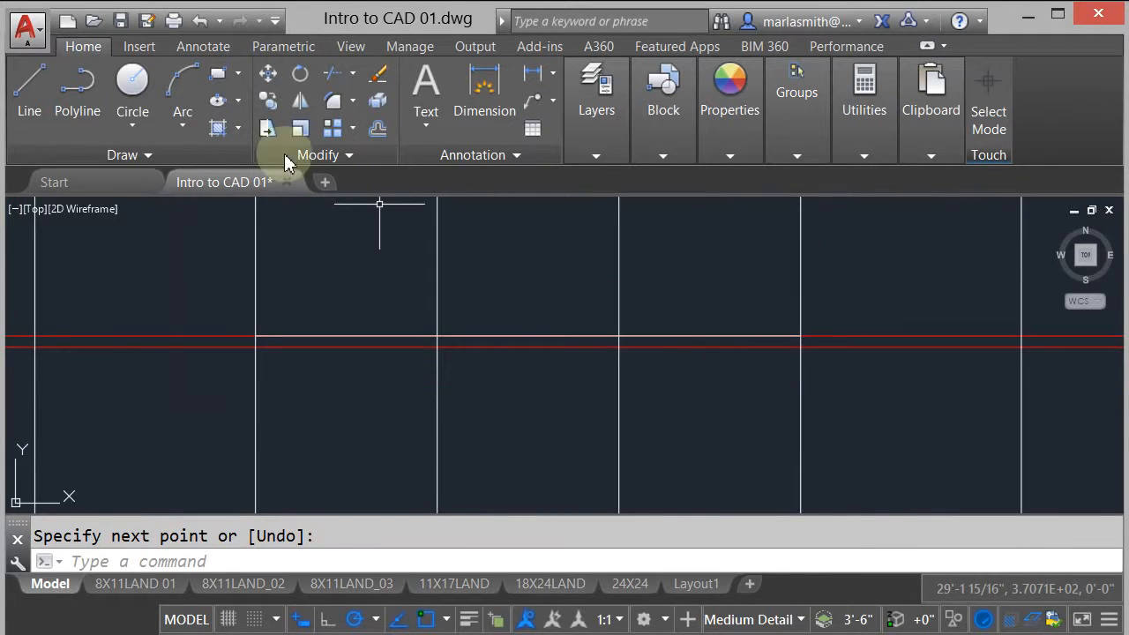
click(275, 82)
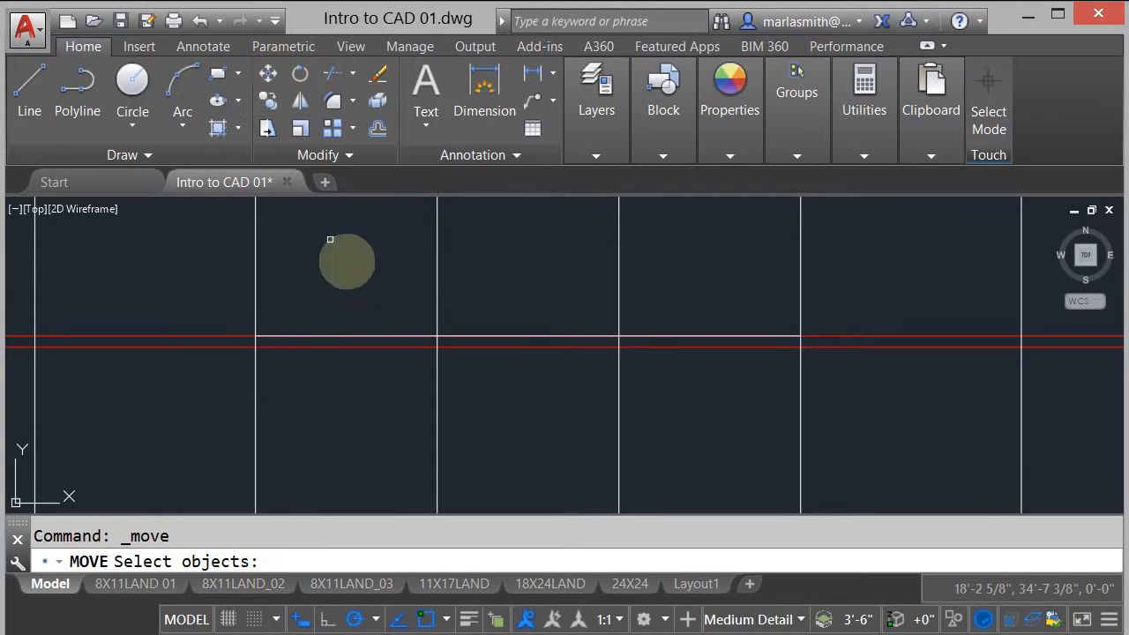
click(383, 335)
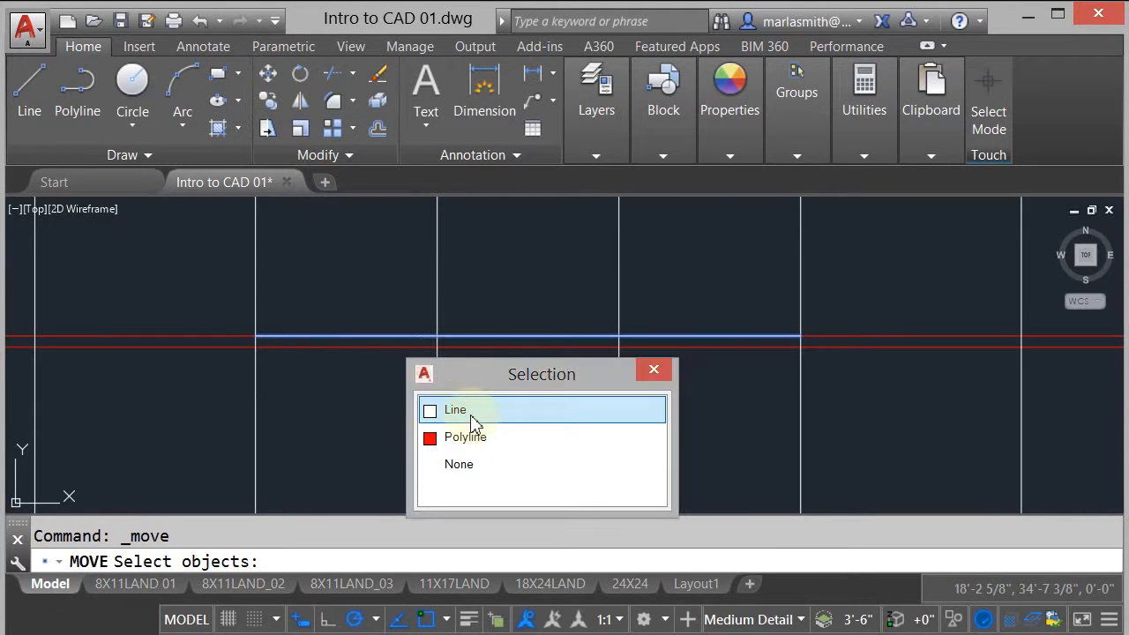
click(471, 413)
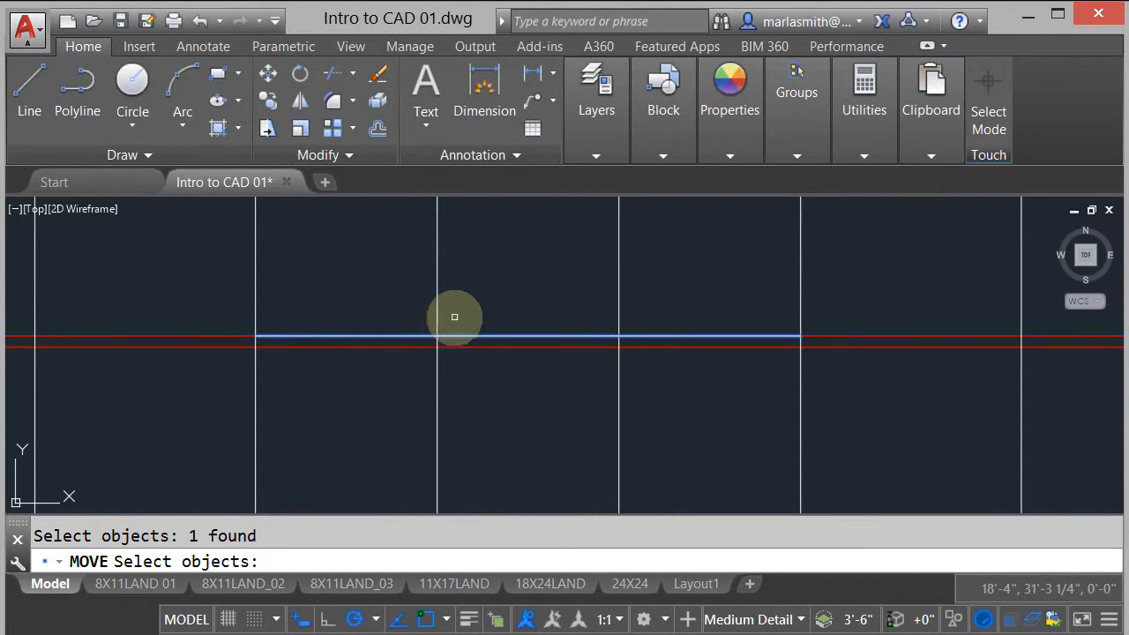
key(Return)
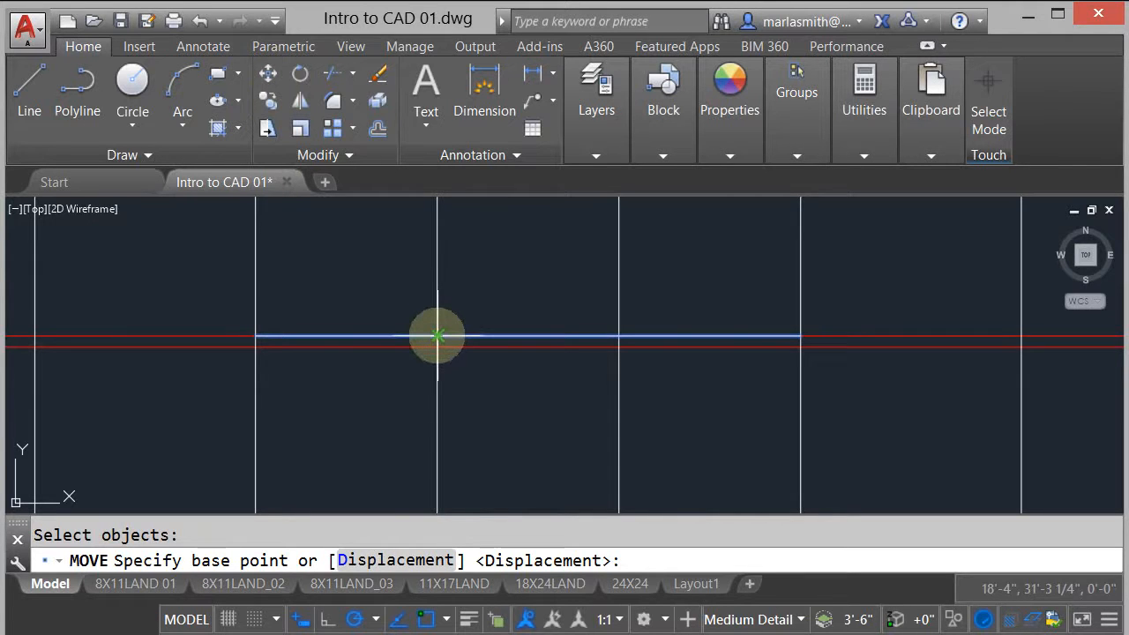
click(438, 336)
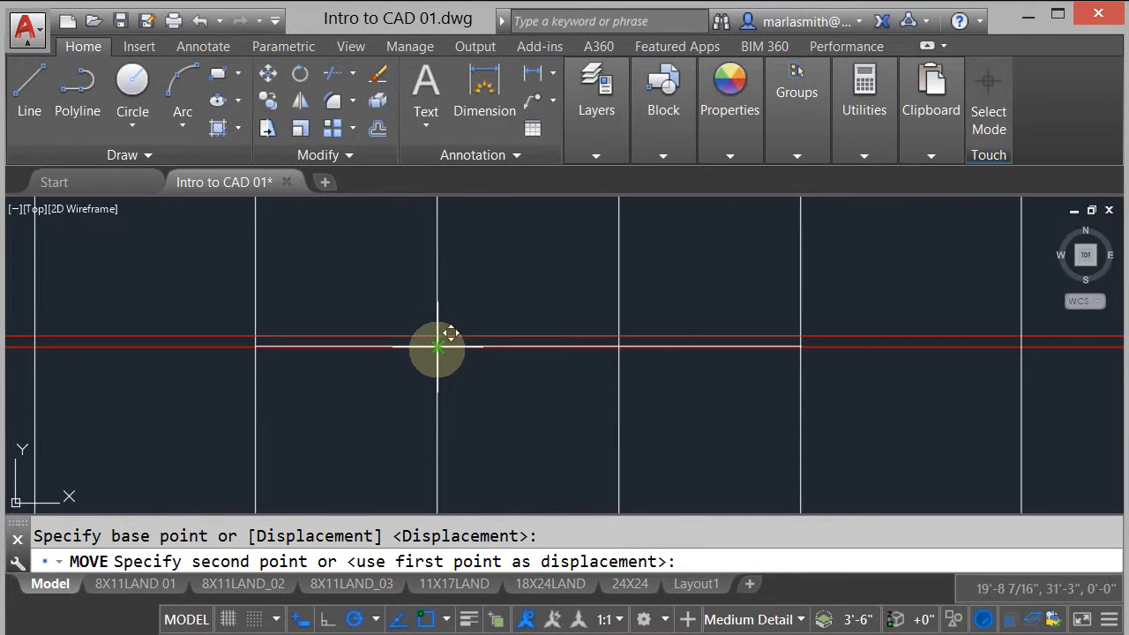
click(441, 347)
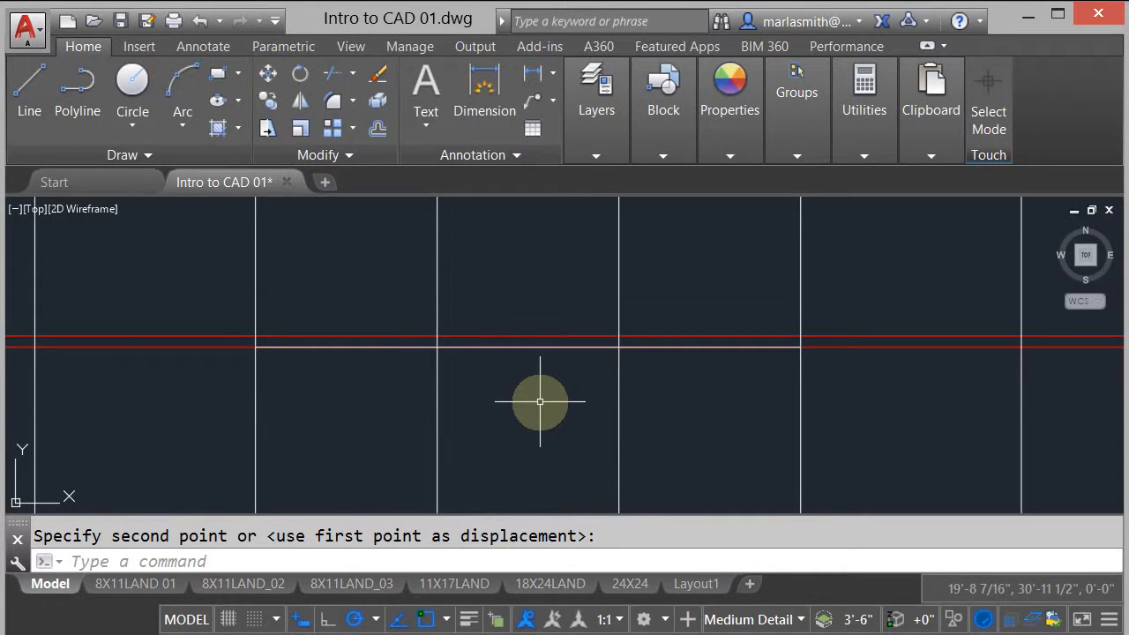
Step: Move the recessed entry line 5'8 straight up from the outer face of the south wall
right_click(540, 401)
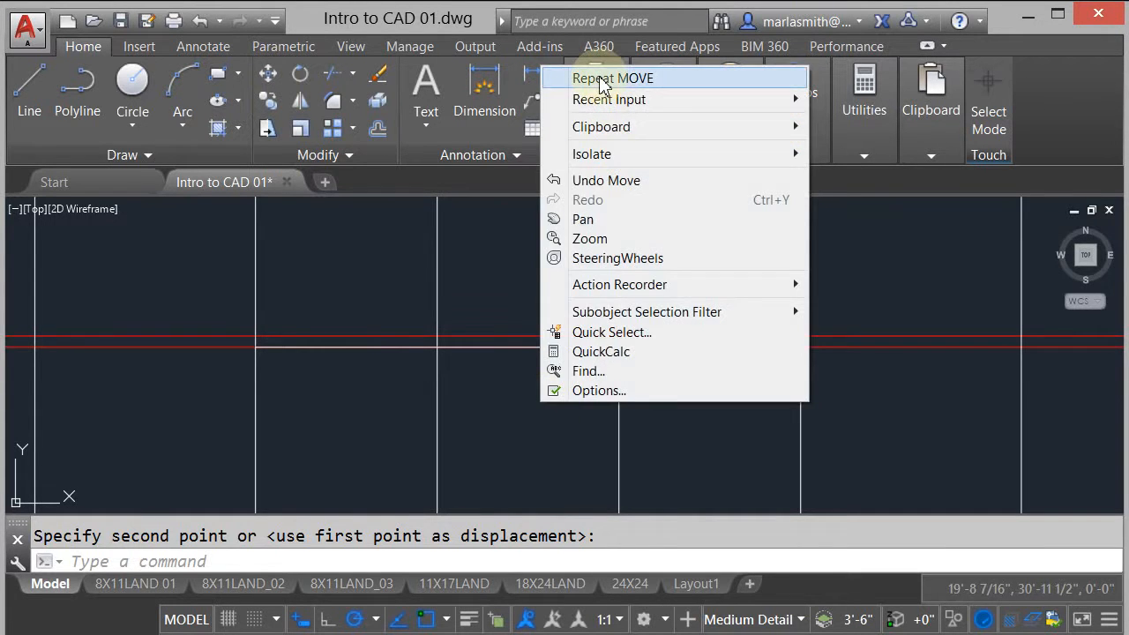
click(585, 76)
click(564, 347)
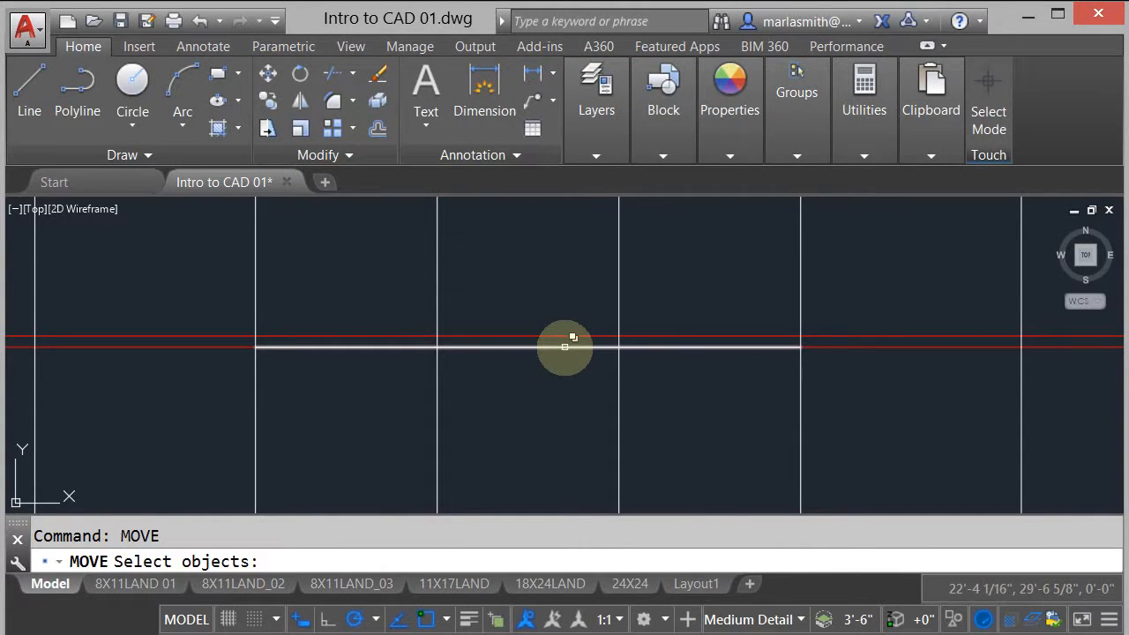
click(564, 347)
click(621, 420)
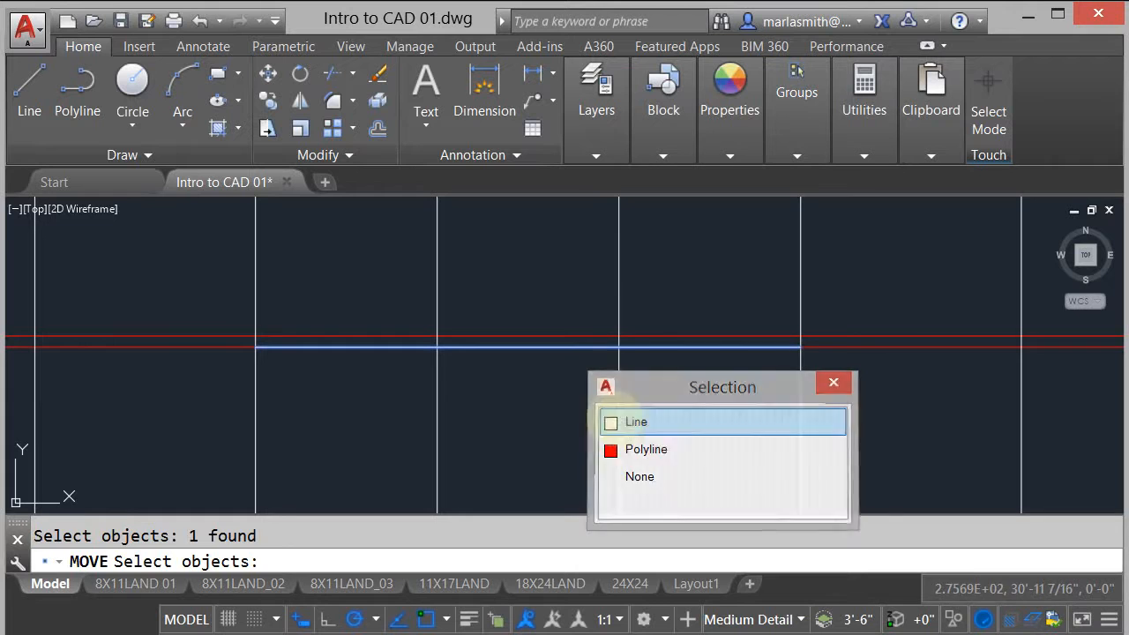
key(Return)
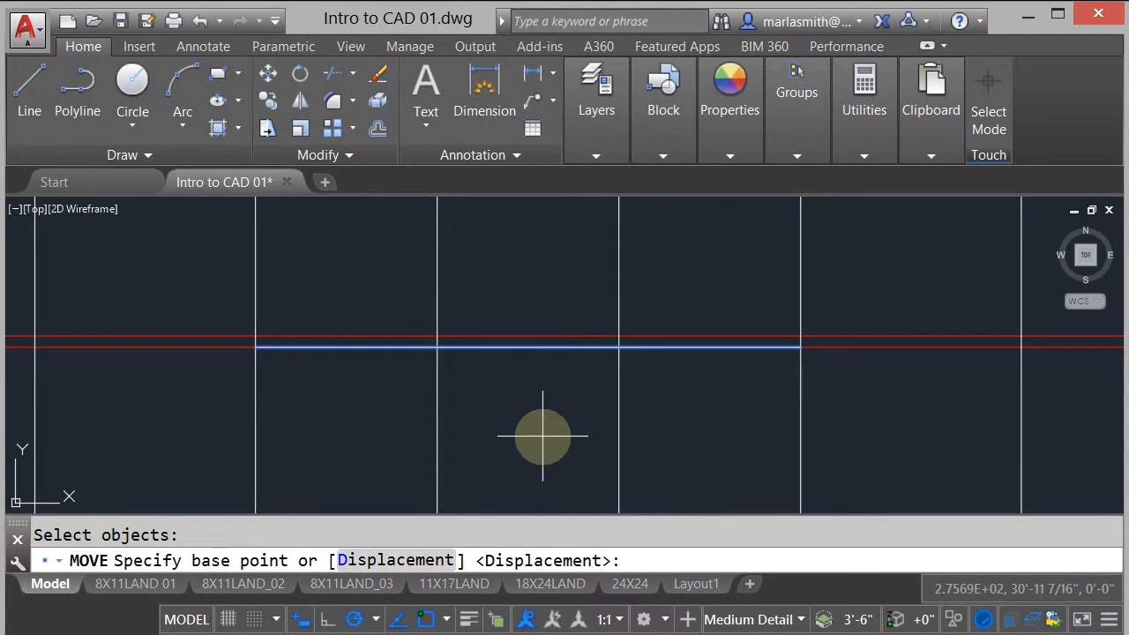
click(542, 435)
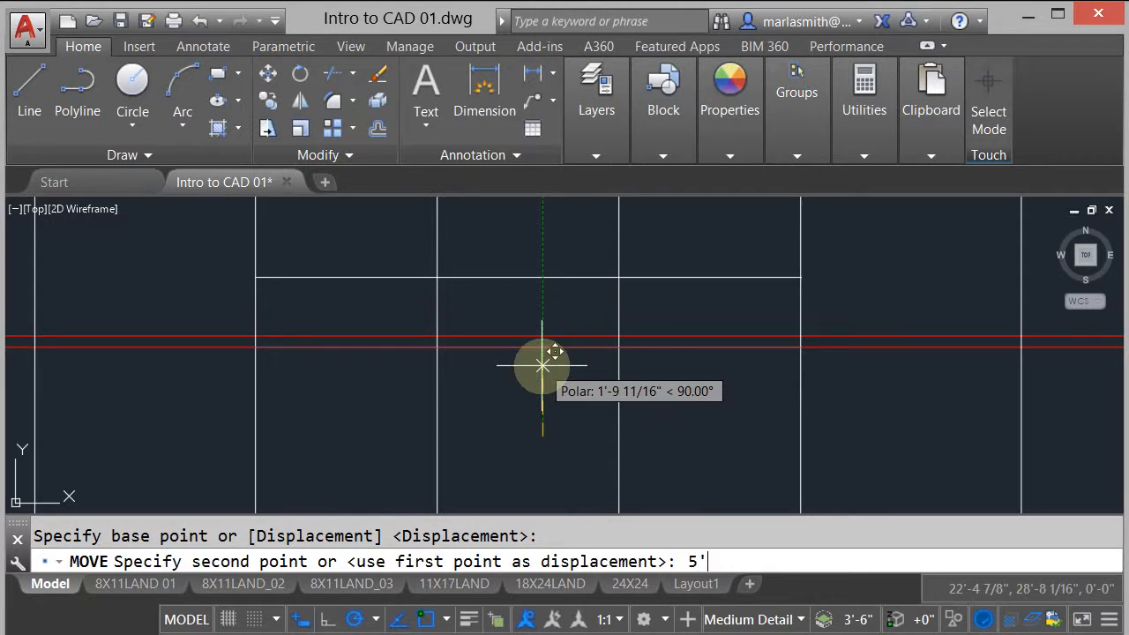
text(5'8)
key(Return)
scroll(547, 366, down, 5)
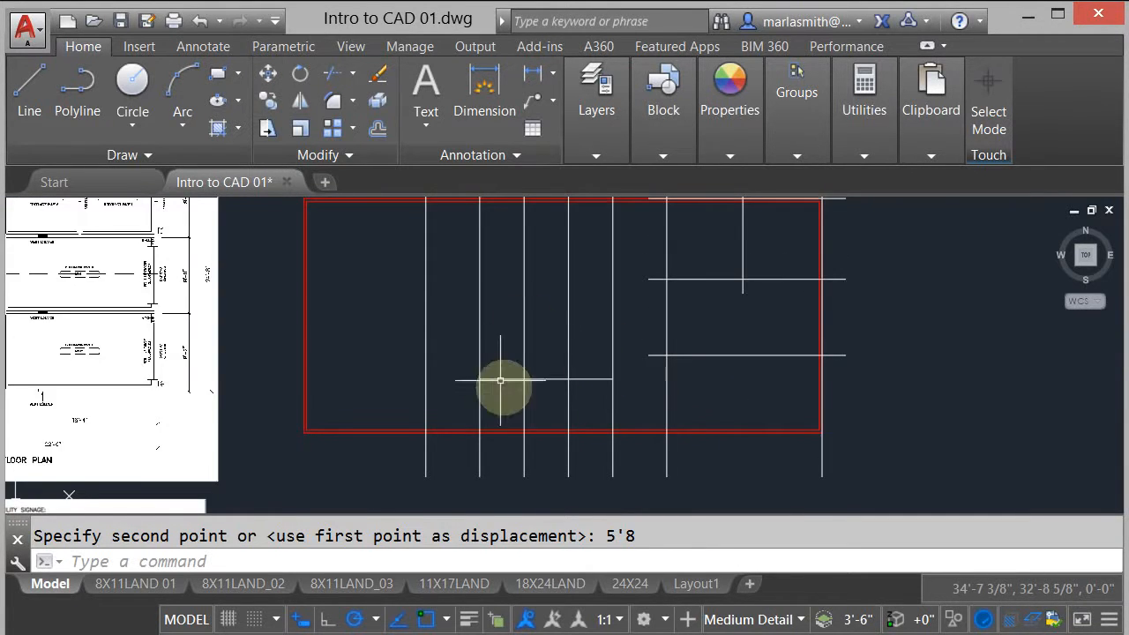
middle_drag(502, 385, 559, 399)
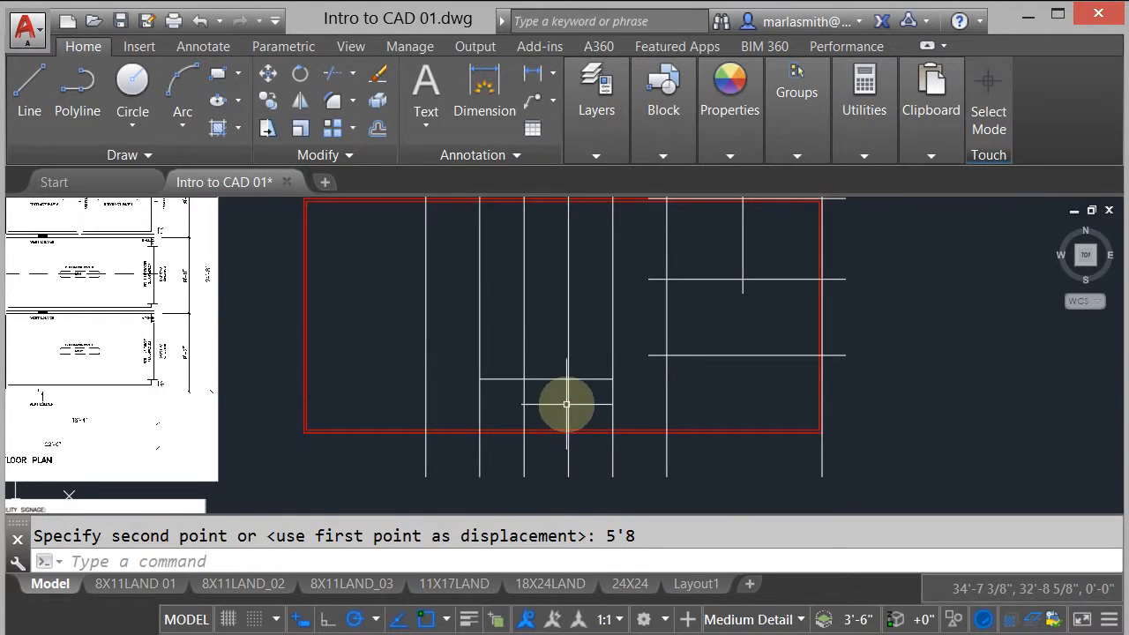
scroll(567, 400, up, 2)
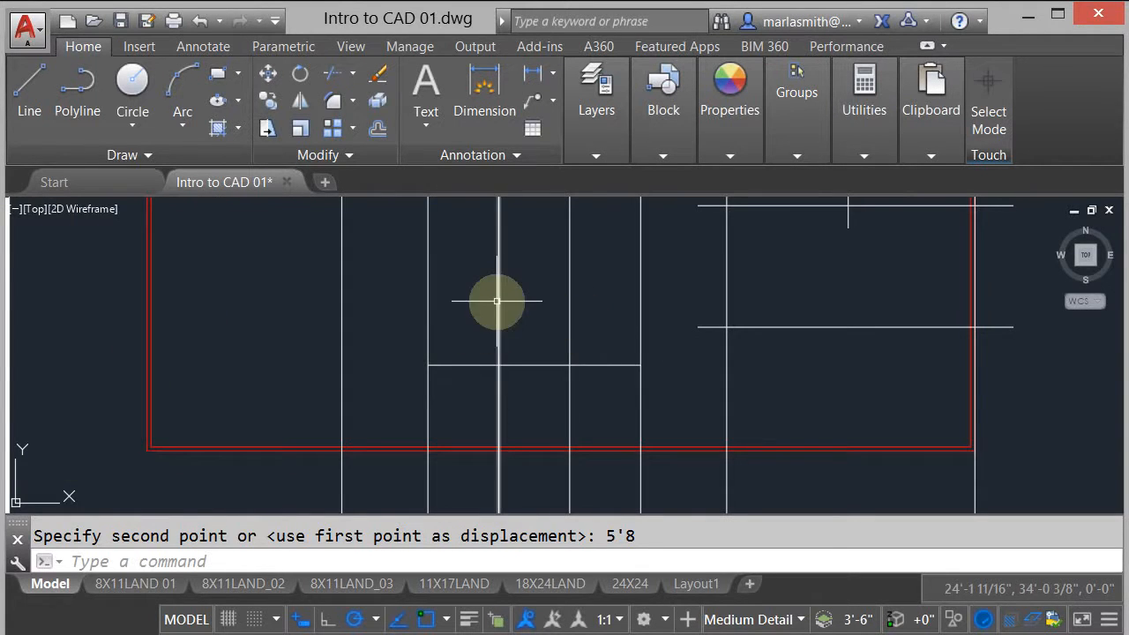
scroll(512, 302, down, 2)
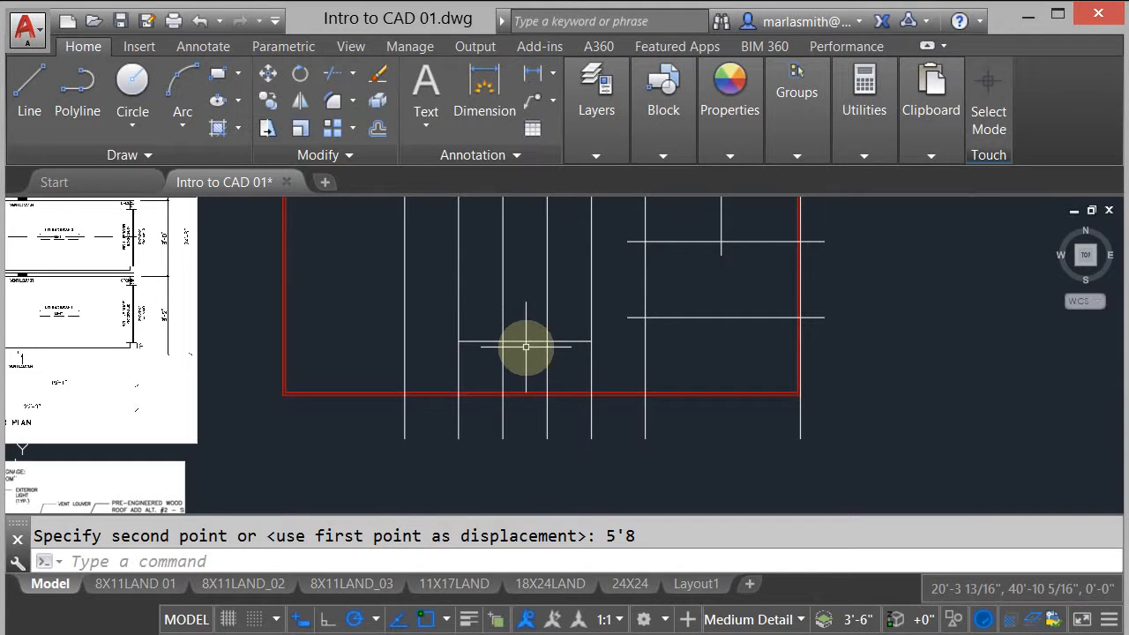
Step: Shorten the two middle guide lines inside the recess so they end just below the recessed entry line
scroll(559, 413, up, 2)
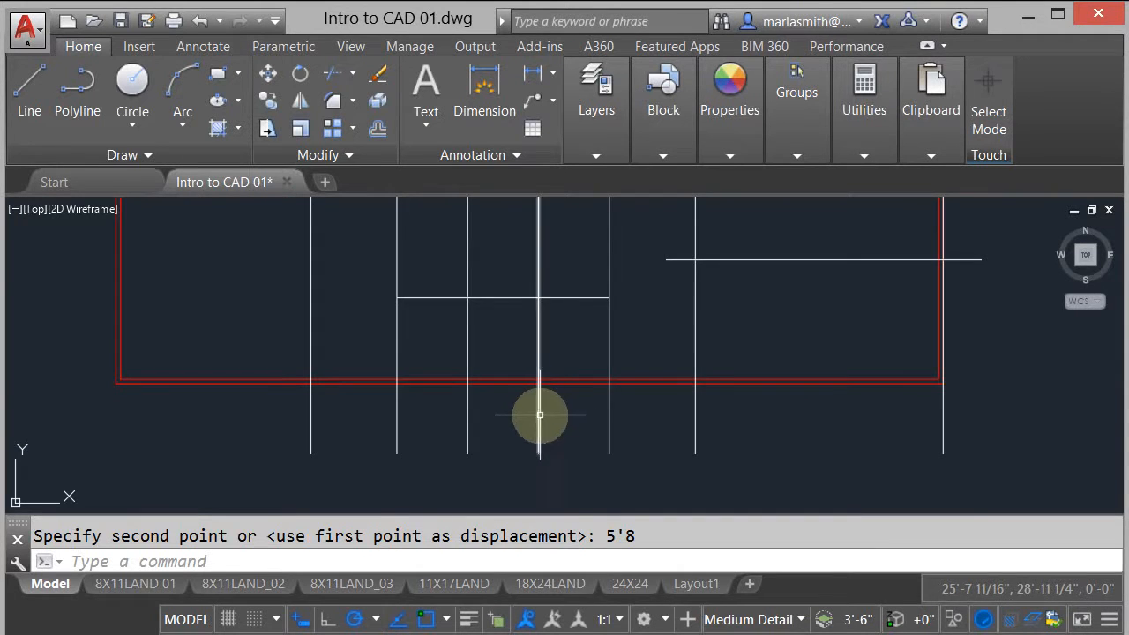
key(Return)
click(539, 452)
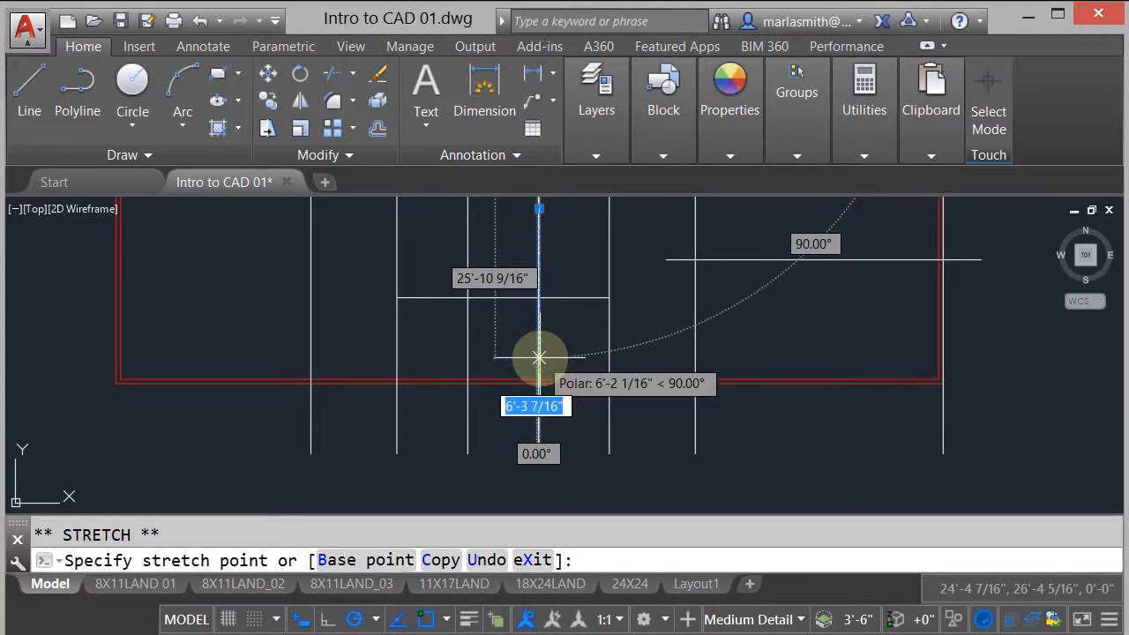
click(539, 315)
click(453, 420)
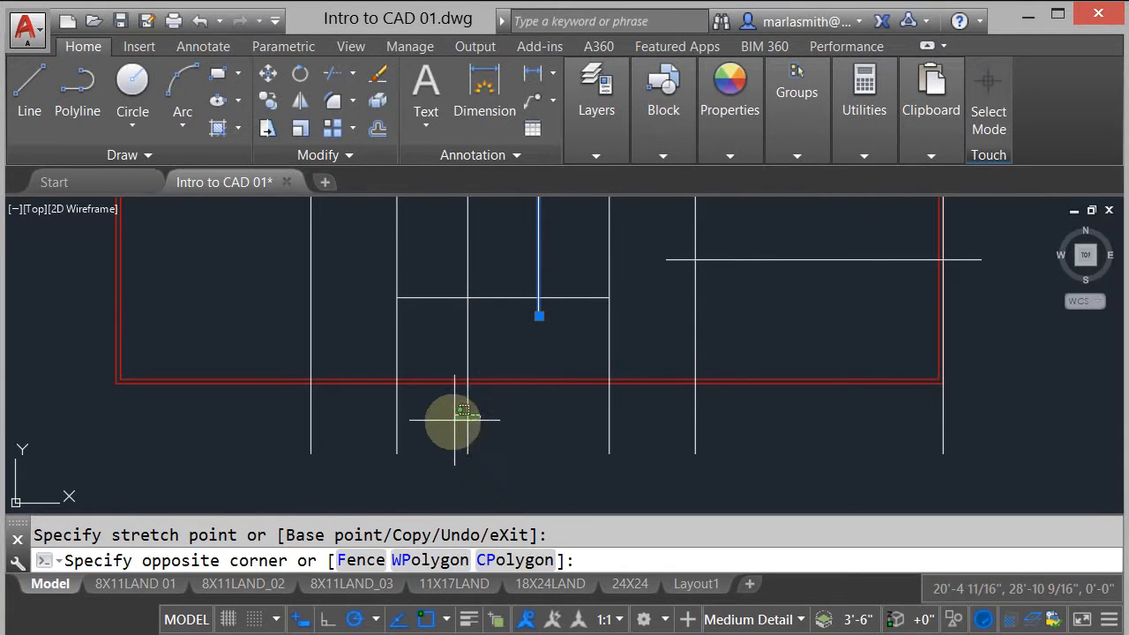
click(467, 453)
click(468, 452)
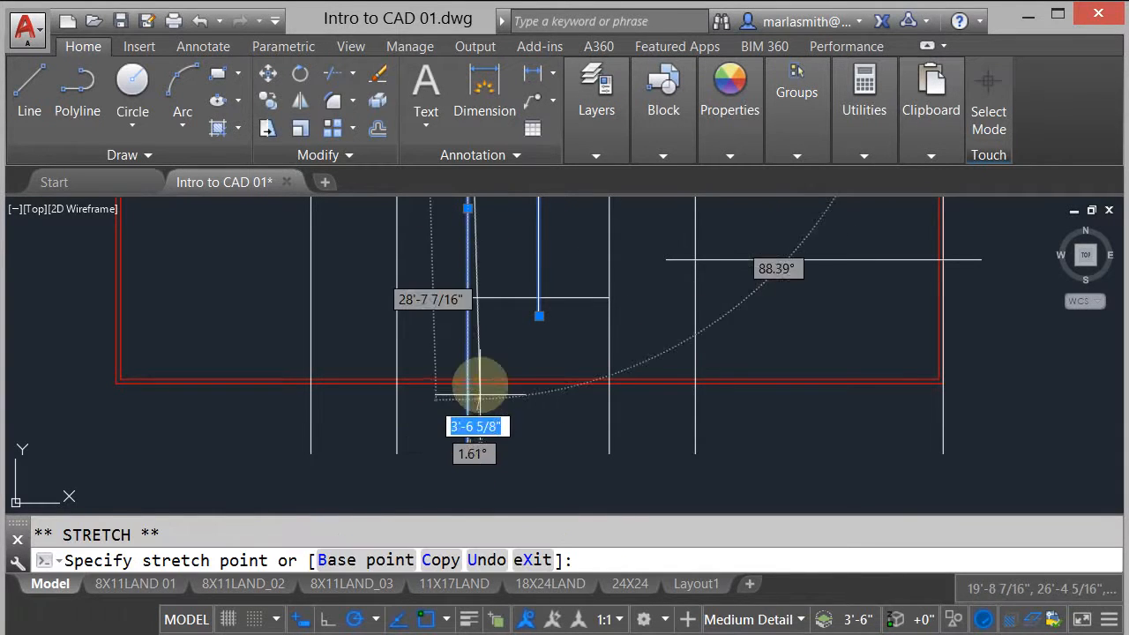
click(467, 319)
key(Escape)
scroll(526, 406, down, 3)
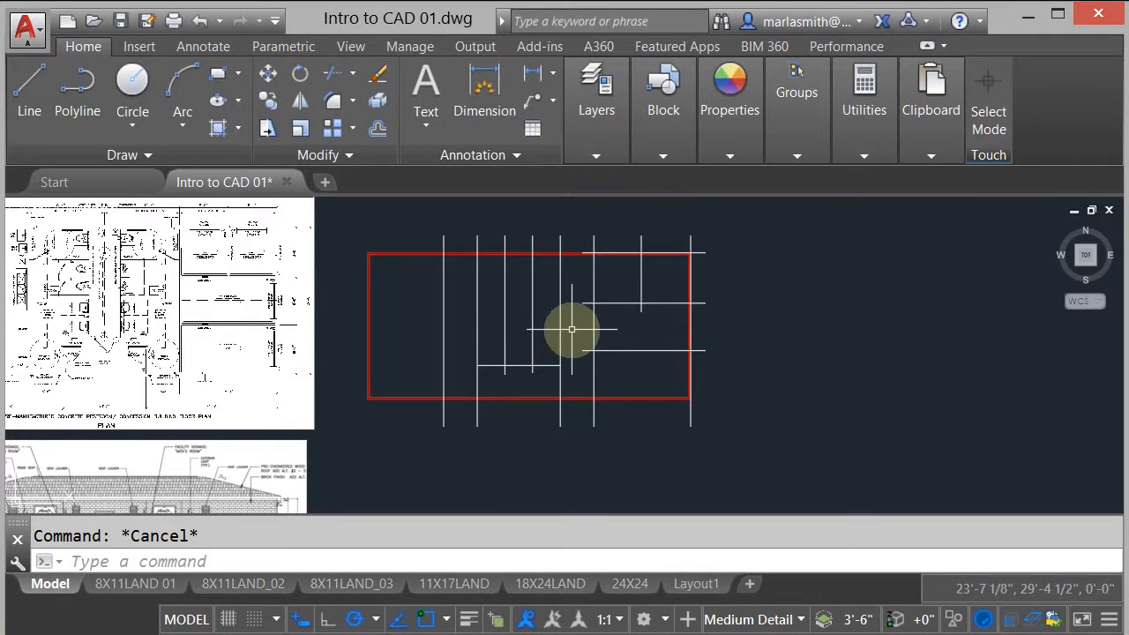
Step: Examine the storage bay walls and the building module dimensions on the reference floor plan
scroll(650, 264, up, 2)
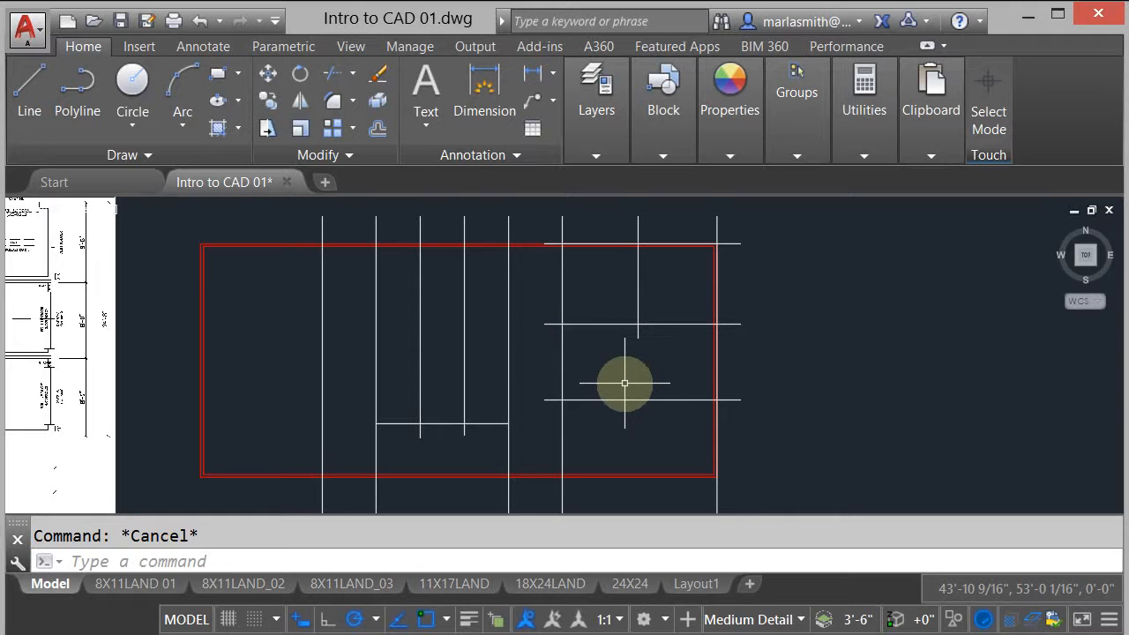
middle_drag(619, 386, 660, 378)
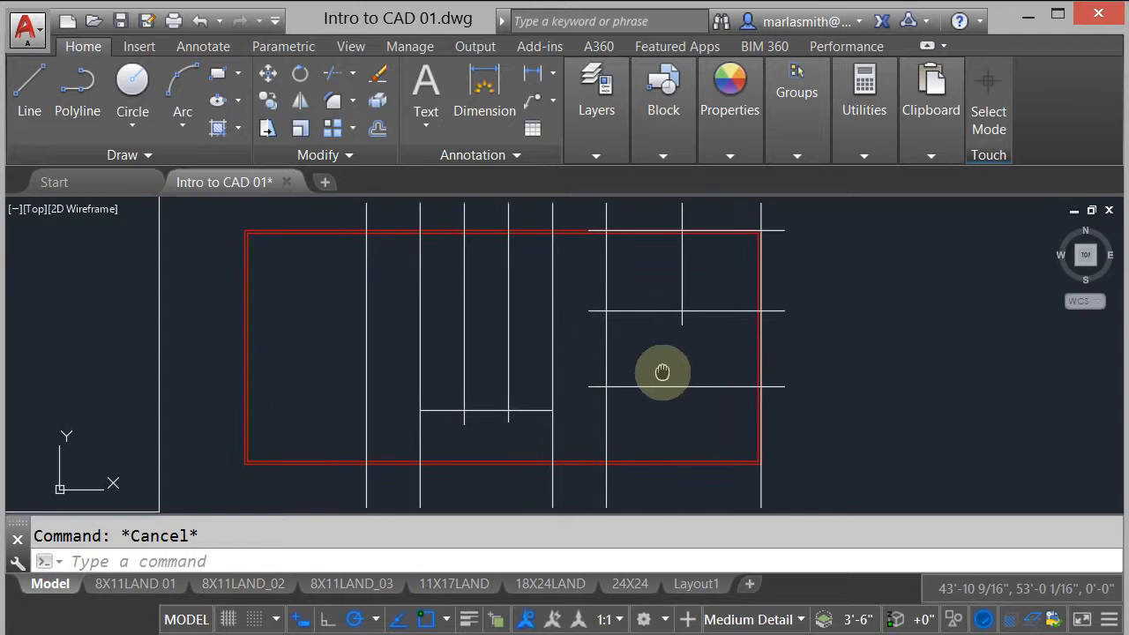
scroll(660, 377, down, 3)
scroll(428, 335, up, 3)
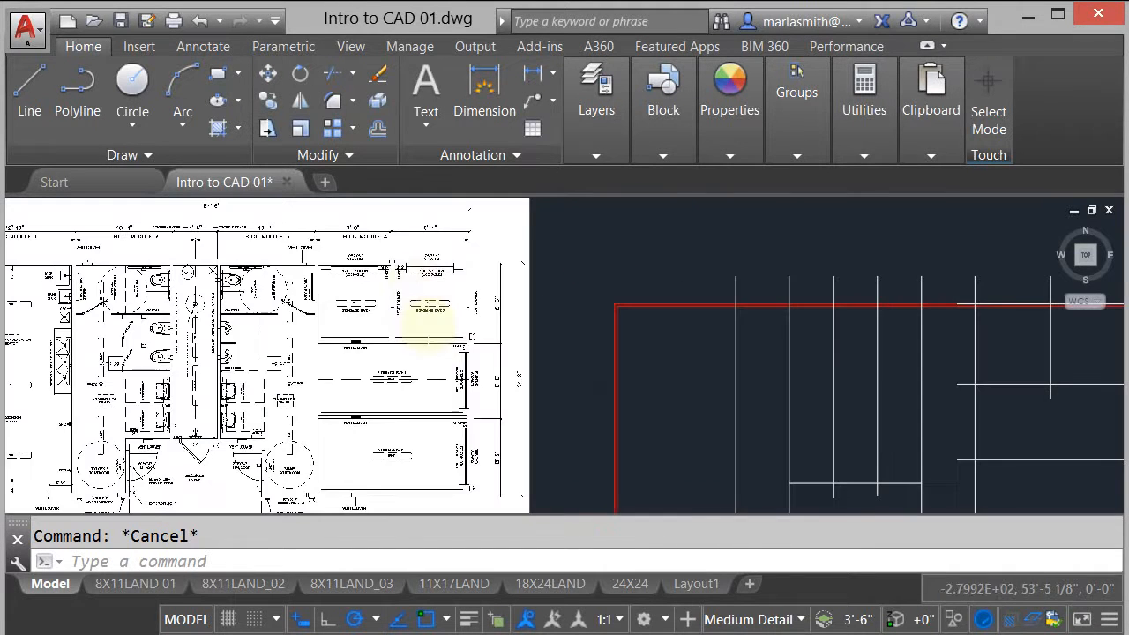
scroll(428, 282, up, 4)
middle_drag(403, 282, 503, 378)
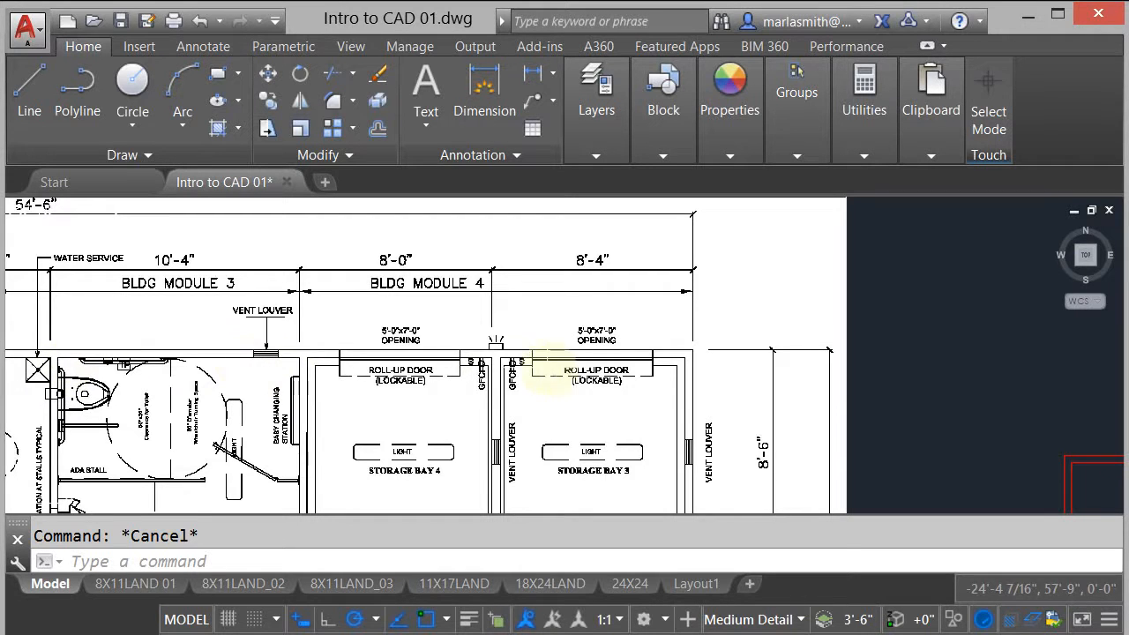
scroll(395, 260, down, 6)
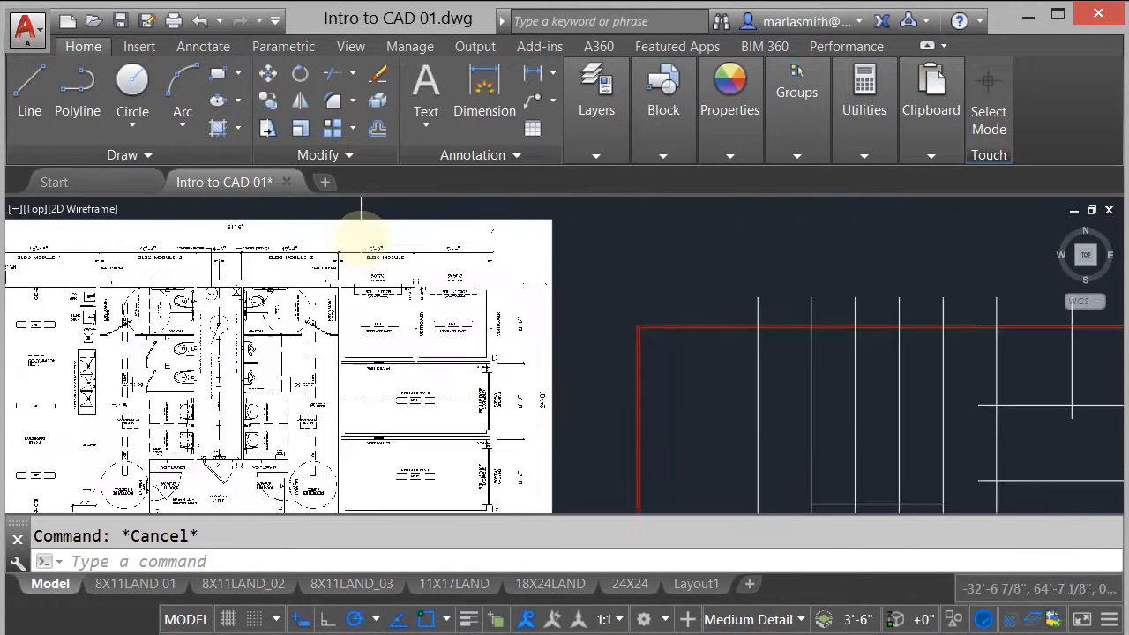
scroll(802, 316, up, 3)
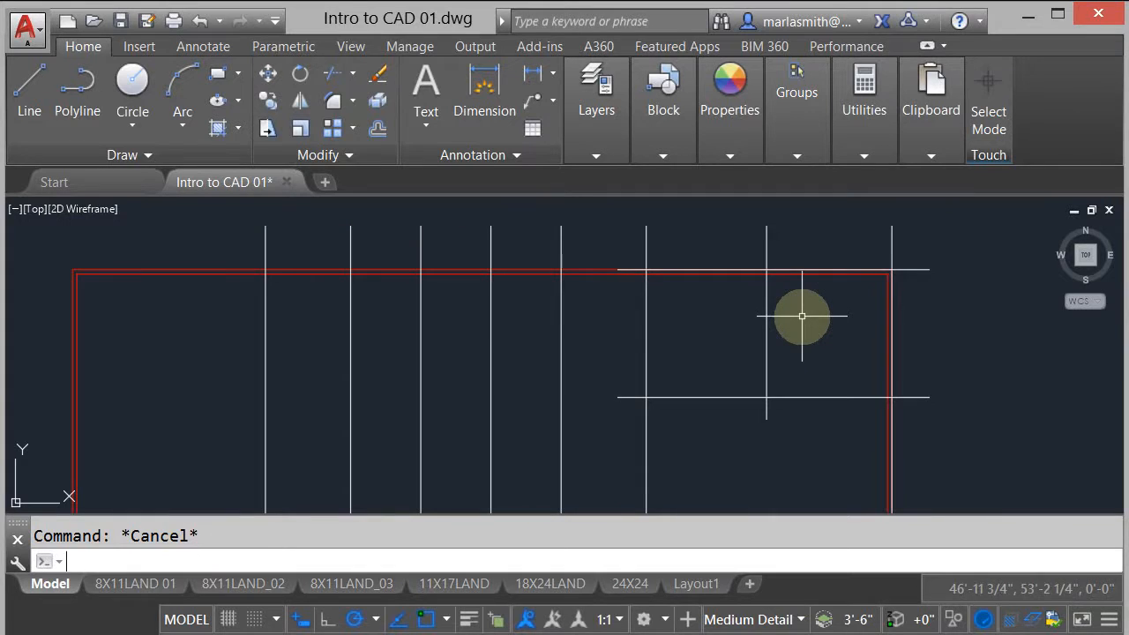
key(Return)
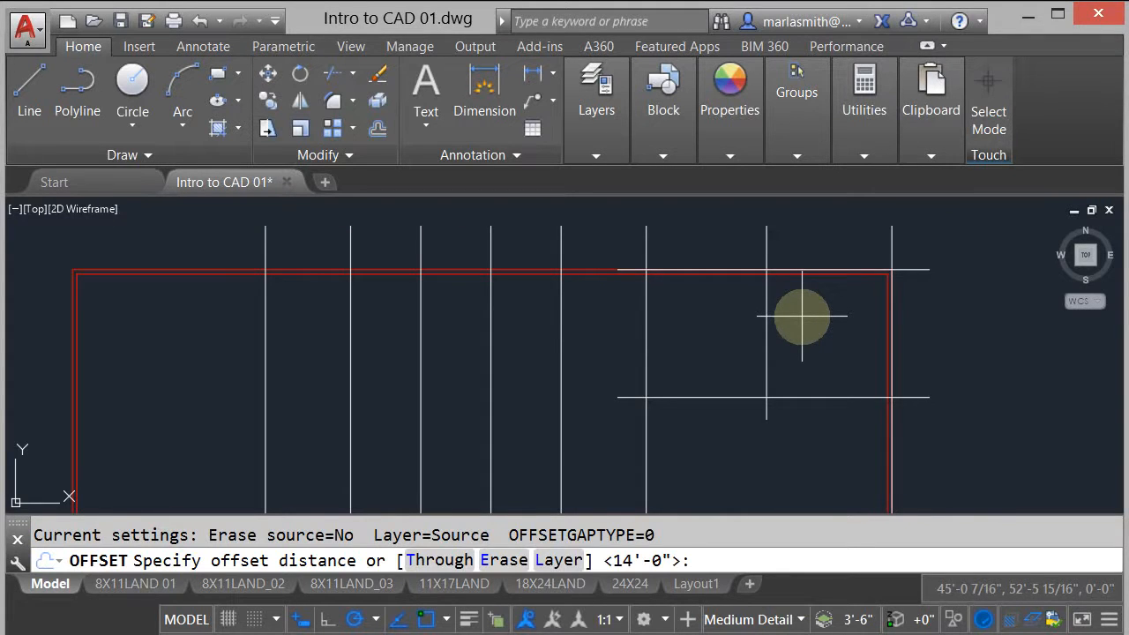
text(3)
key(Escape)
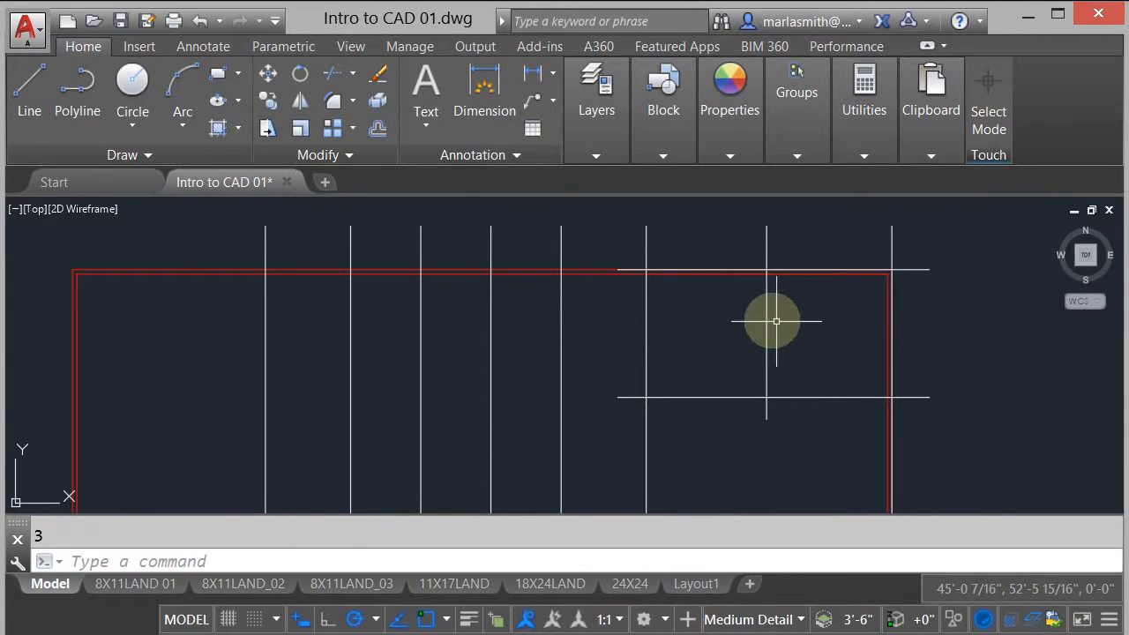
Step: Set the offset distance to 3.5 inches and offset the short guide line between Storage Bays 3 and 4 to the east
click(378, 130)
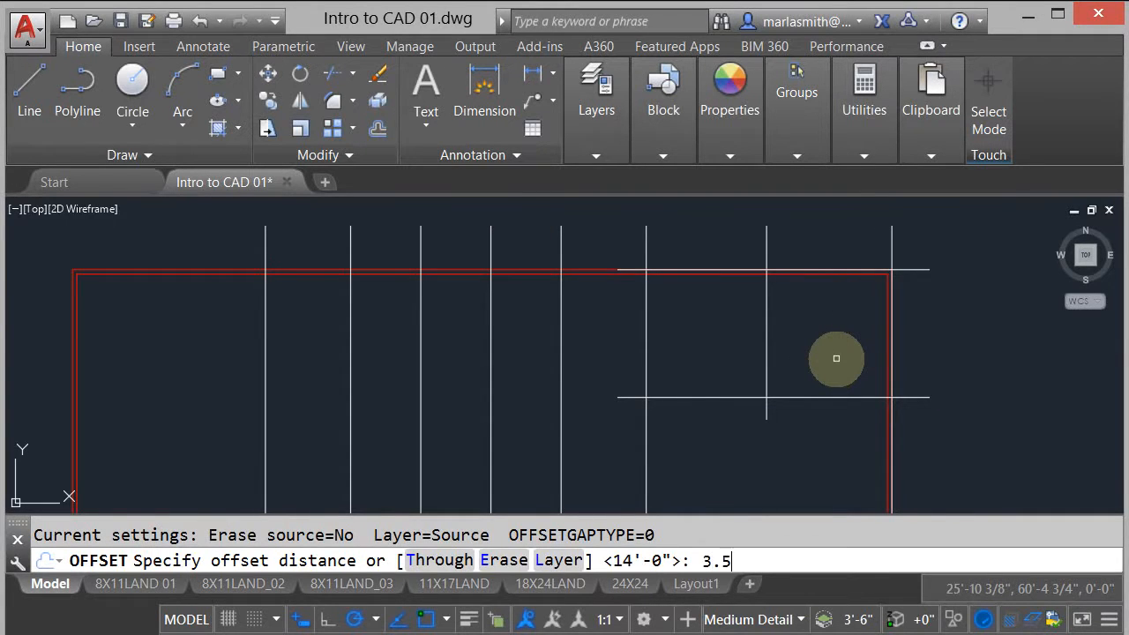
key(Return)
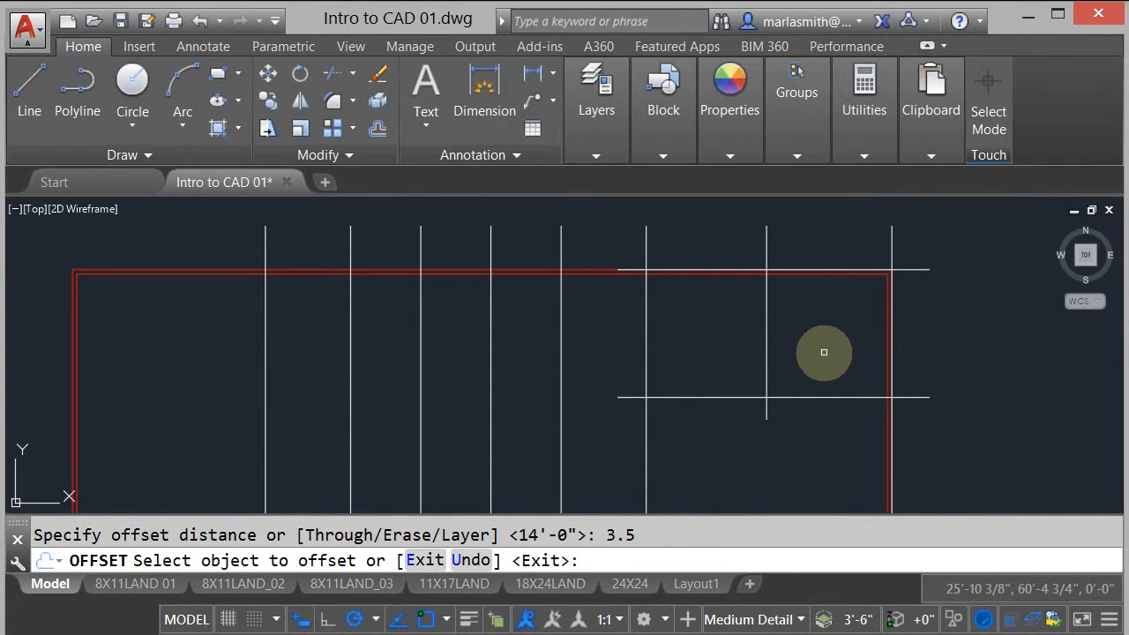
scroll(824, 352, down, 7)
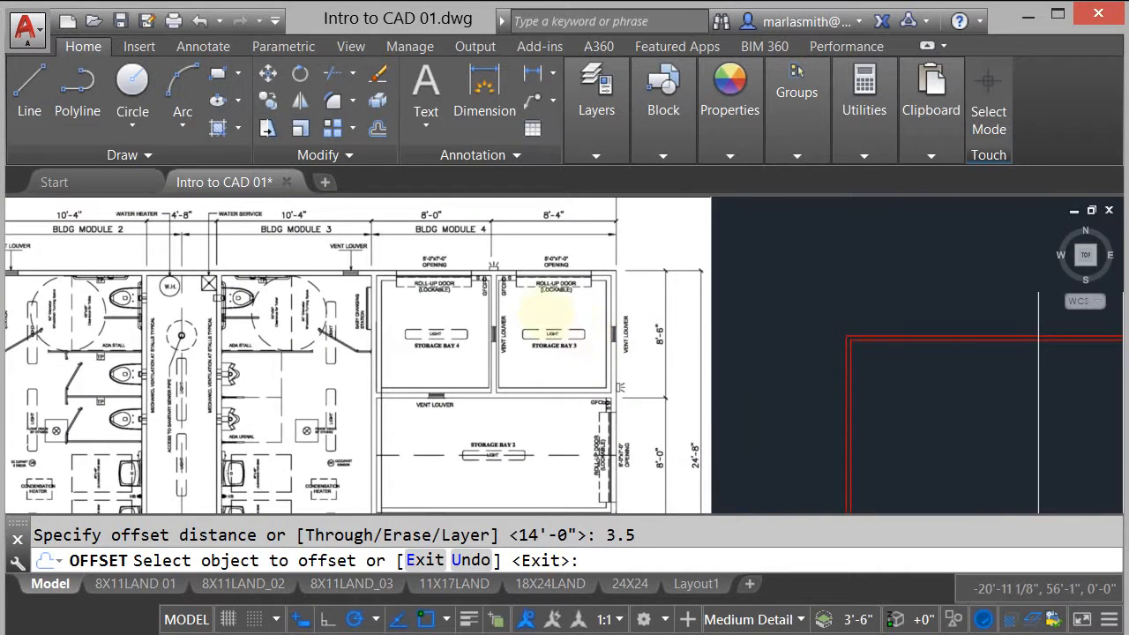
scroll(529, 265, down, 5)
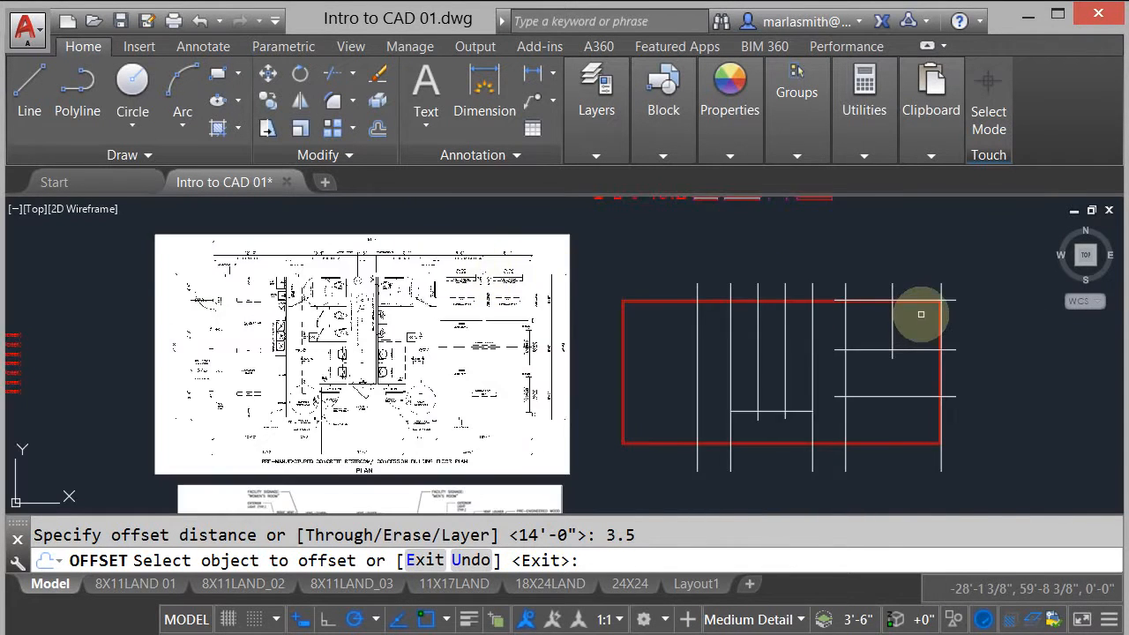
scroll(882, 320, up, 3)
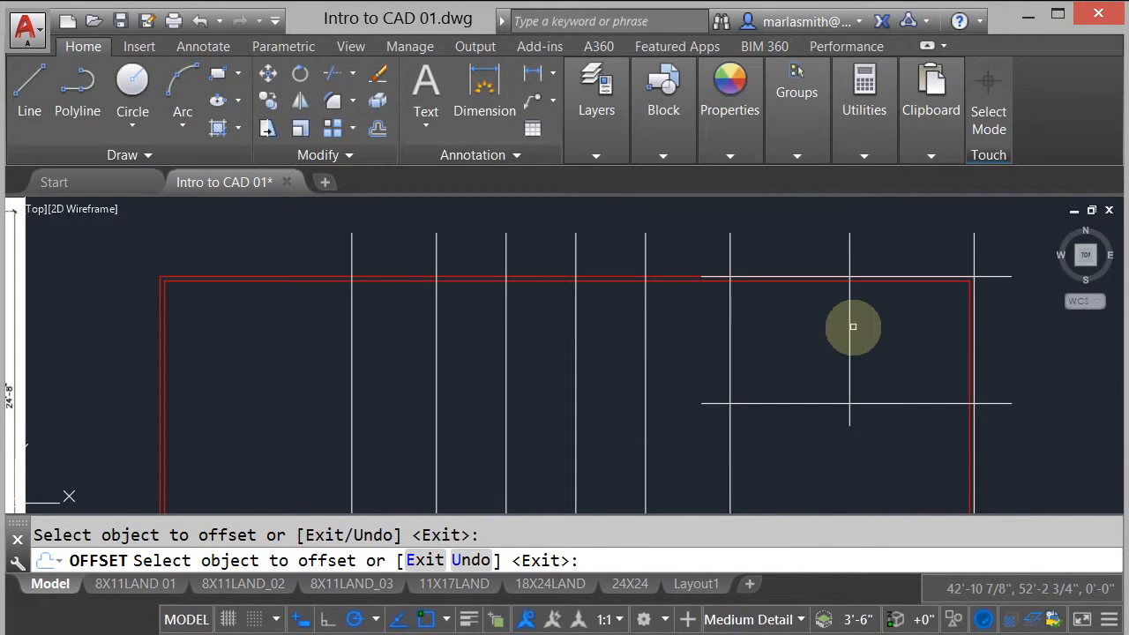
click(852, 327)
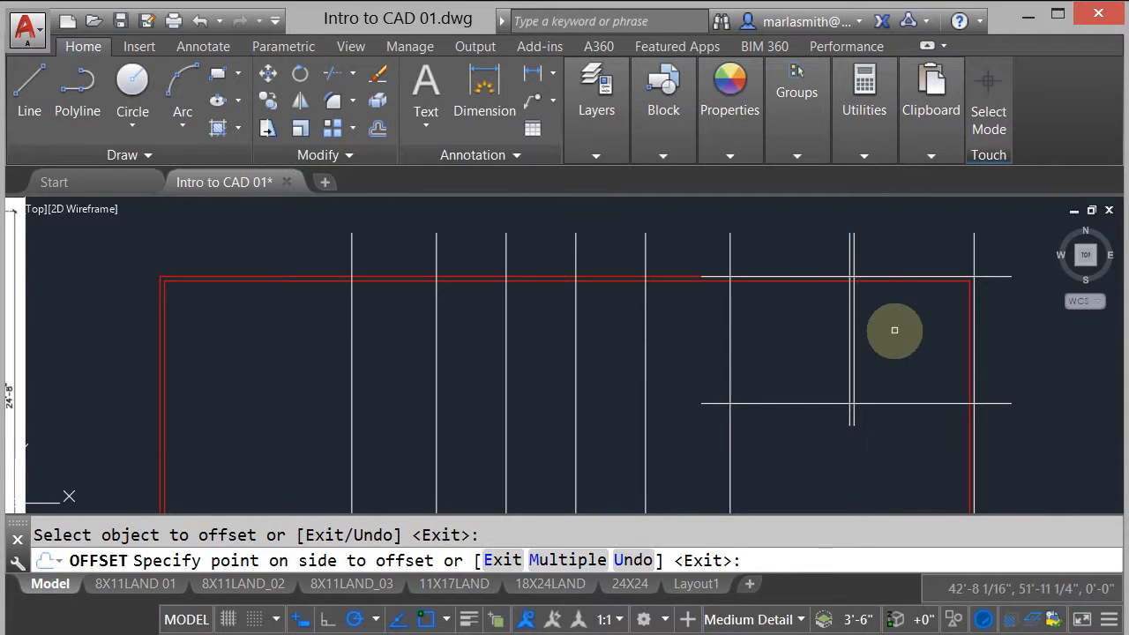
click(894, 330)
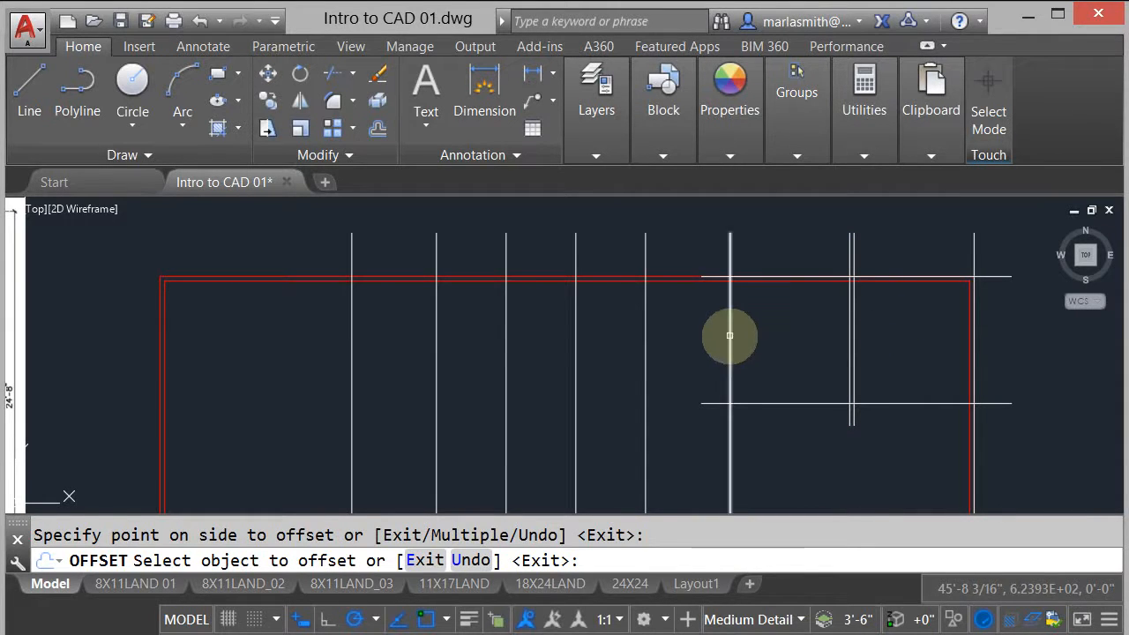
Step: Offset the storage bays' west guide line and the east recess guide line 3.5 inches to the east
click(731, 333)
click(785, 332)
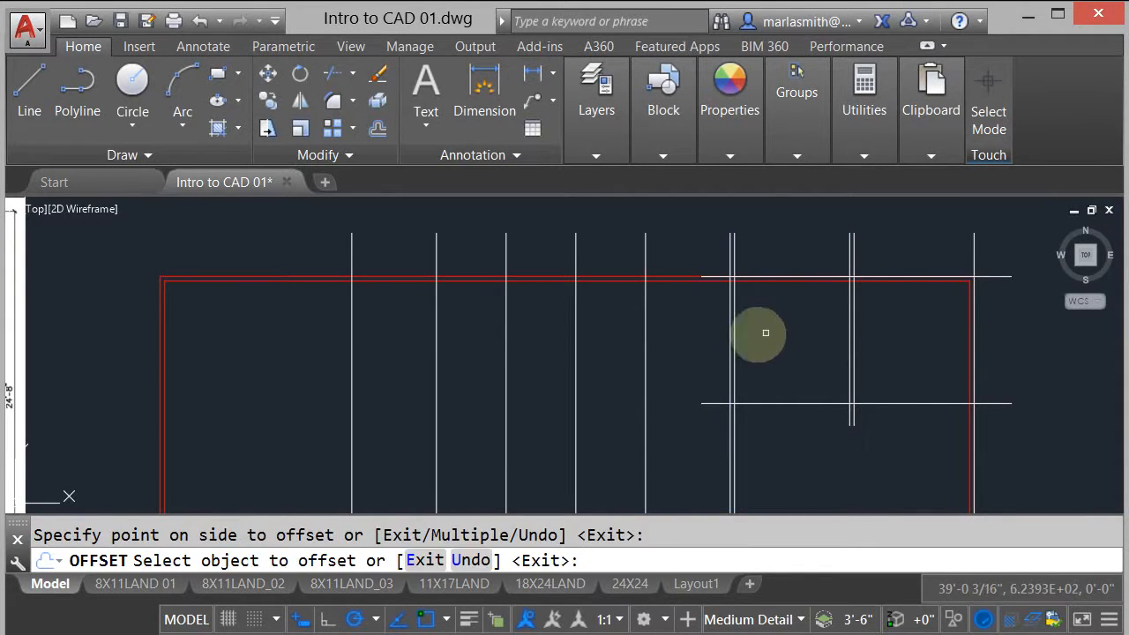
click(650, 337)
click(697, 338)
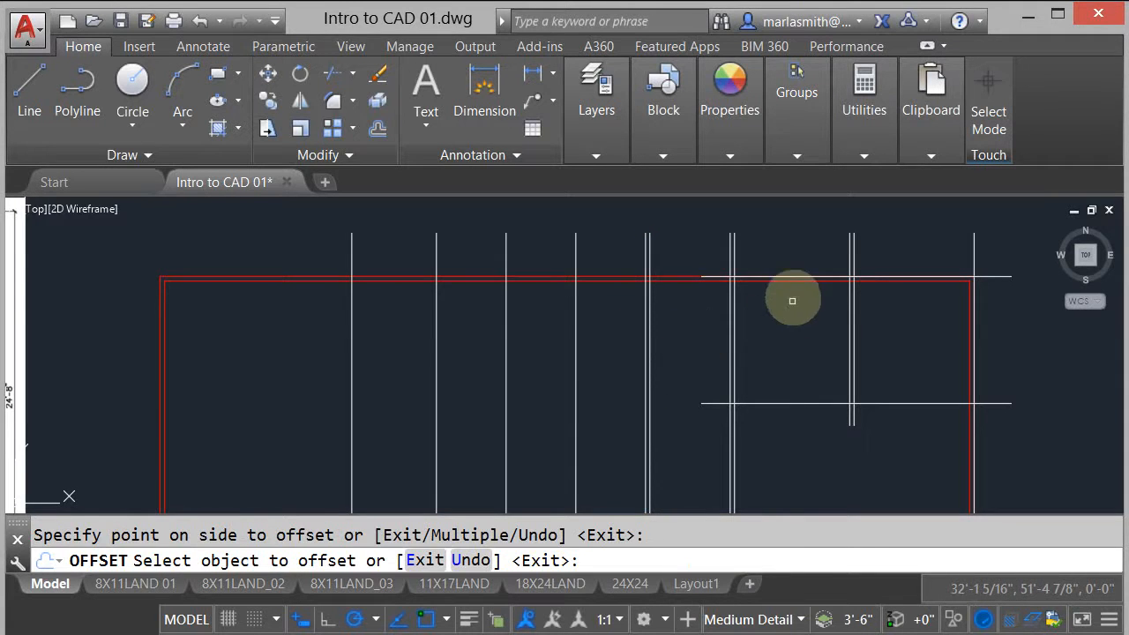
Step: Check the Module 2 and 3 walls on the reference plan, and offset the eastern middle guide line 3.5 inches east
scroll(793, 262, down, 4)
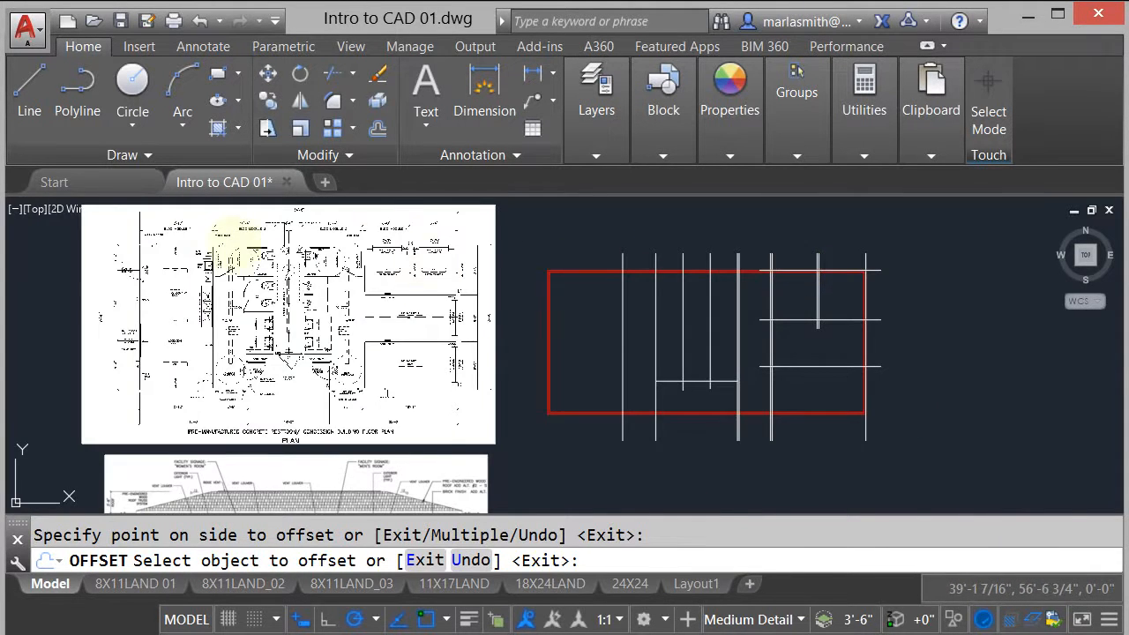
scroll(236, 247, up, 5)
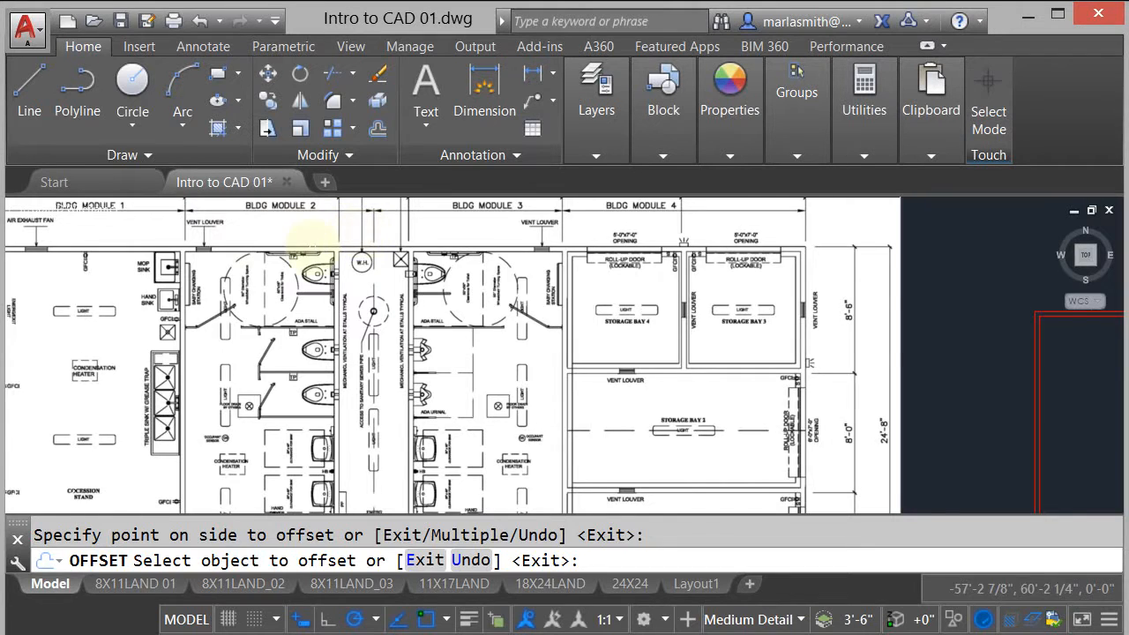
scroll(303, 239, down, 5)
click(375, 256)
scroll(760, 271, up, 5)
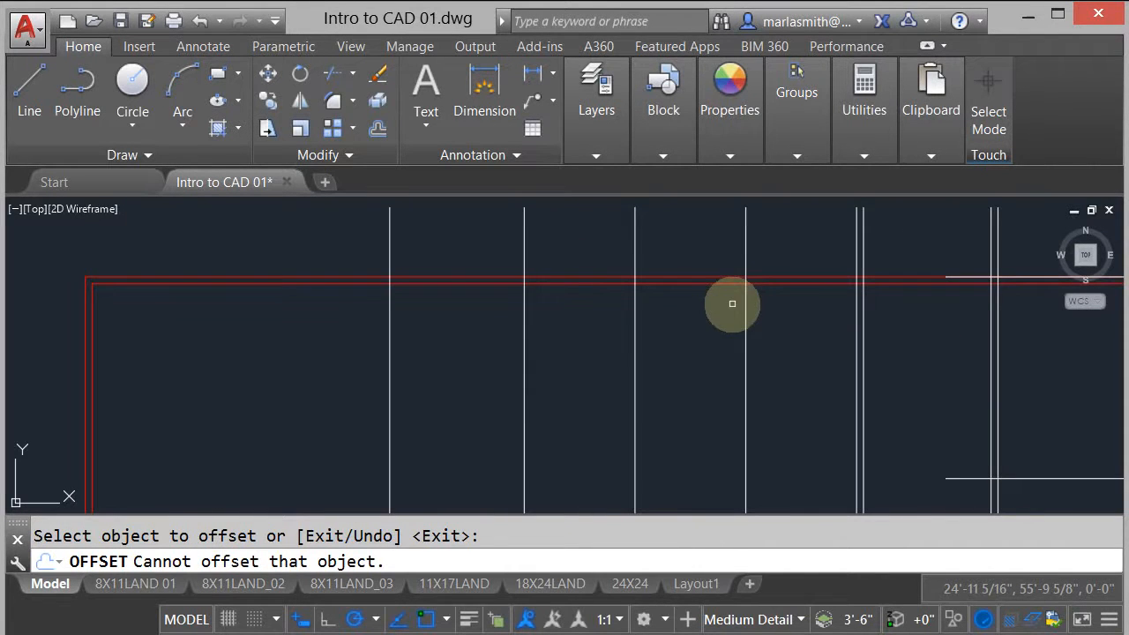
click(746, 301)
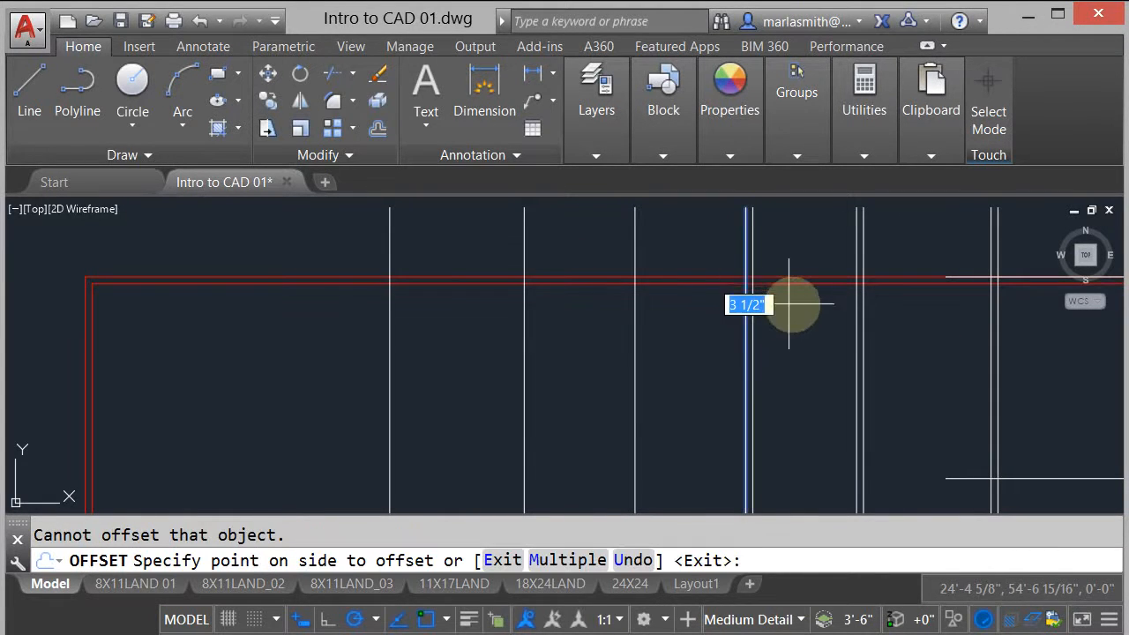
click(806, 303)
Step: Check the central chase walls on the reference plan, and offset the western middle guide line 3.5 inches west
scroll(792, 231, down, 5)
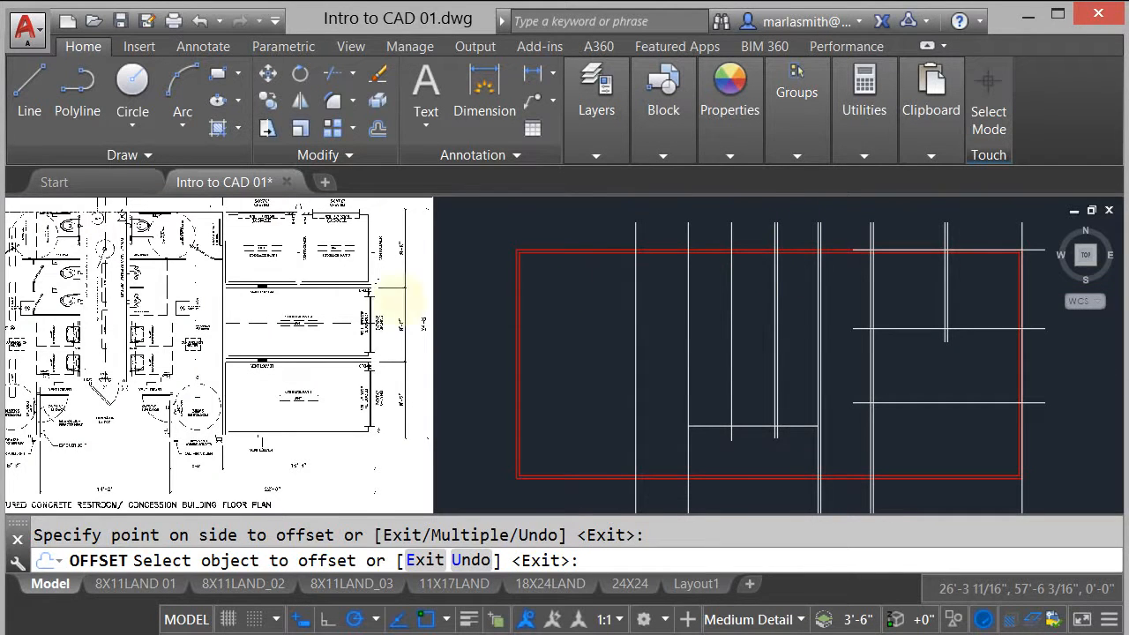
middle_drag(281, 295, 562, 329)
scroll(411, 210, up, 3)
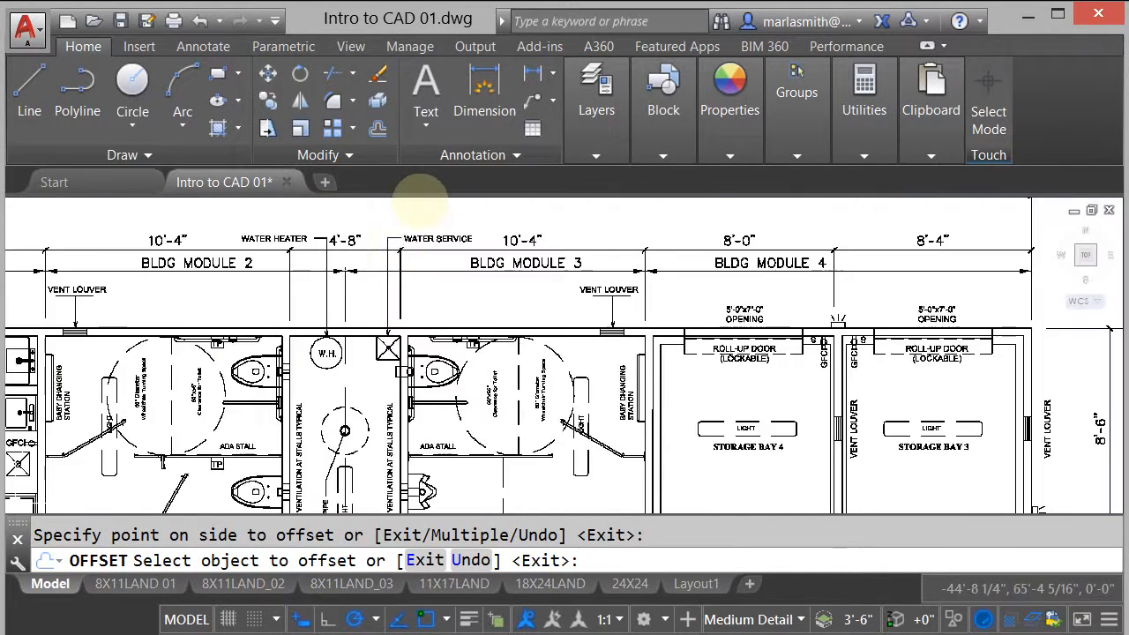
scroll(533, 282, down, 5)
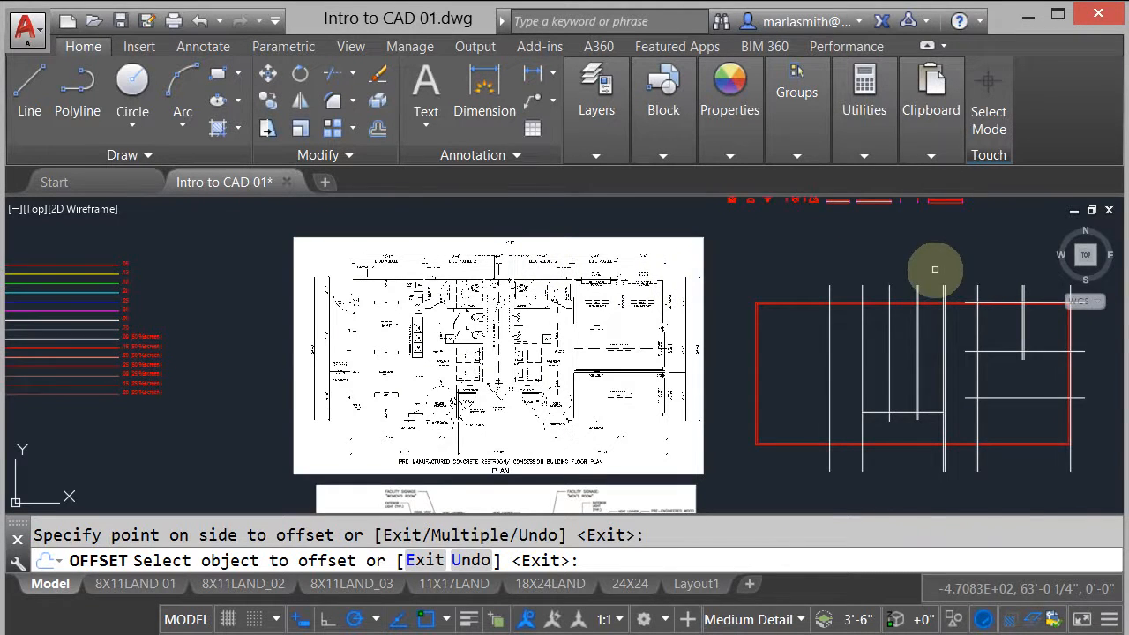
scroll(937, 266, up, 3)
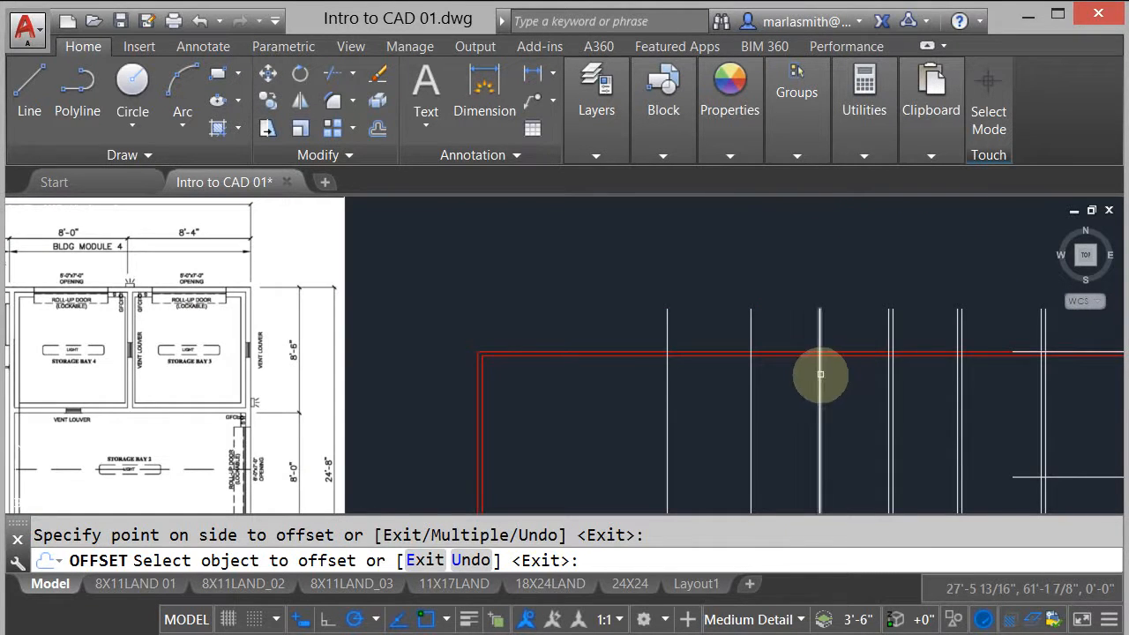
click(819, 374)
click(788, 375)
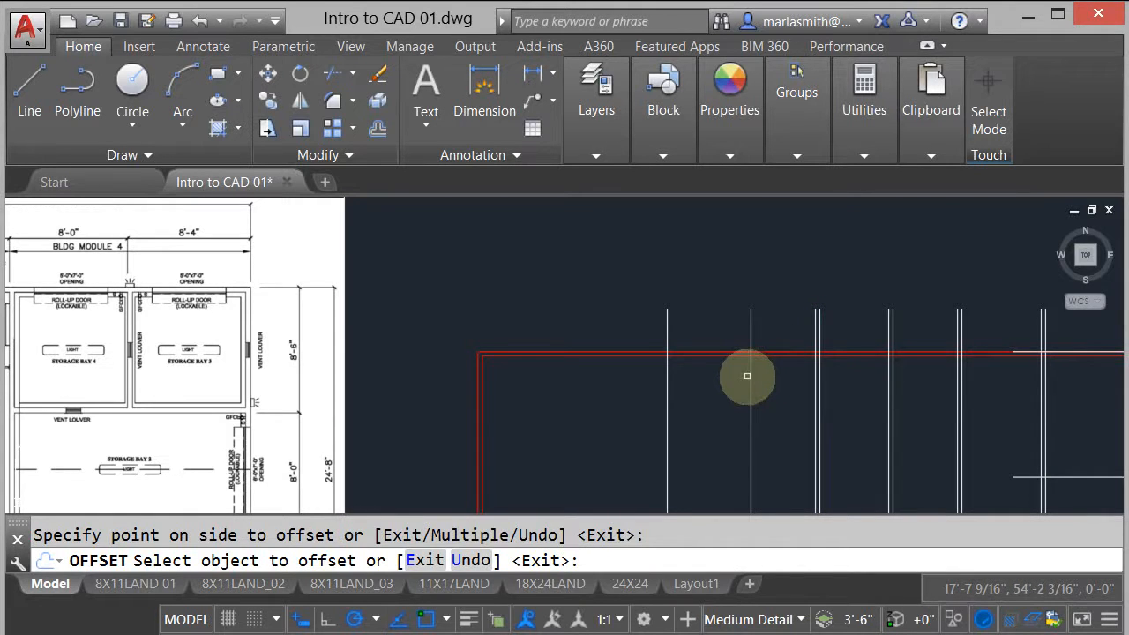
Step: Offset the west recess guide line and the westernmost guide line 3.5 inches to the west
click(750, 374)
click(716, 378)
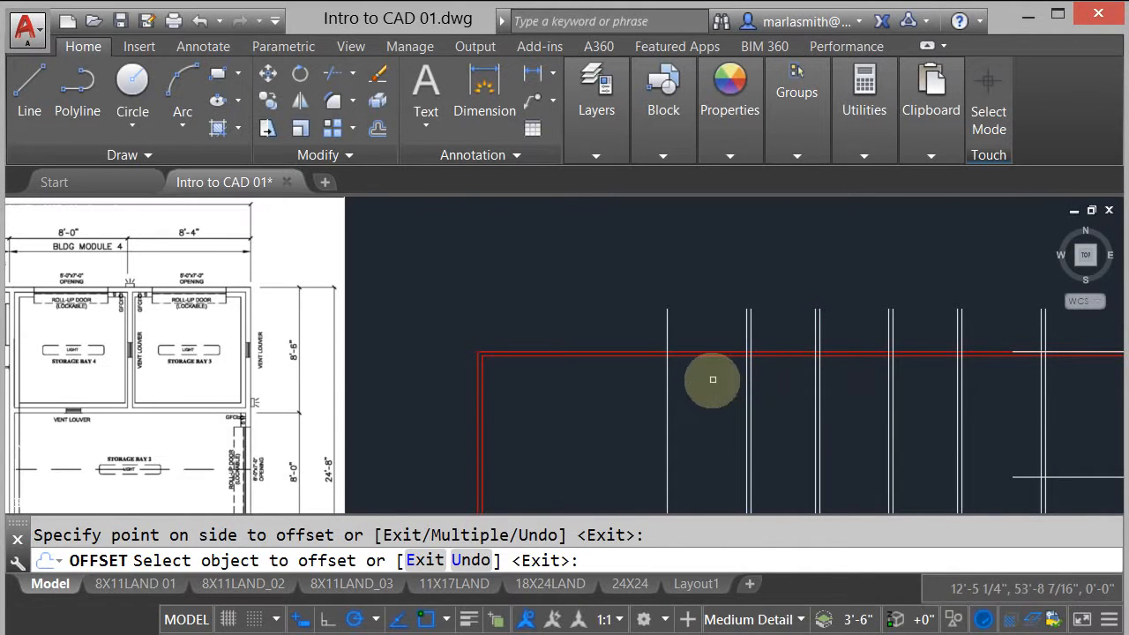
click(669, 383)
click(626, 376)
Step: Offset the short horizontal guide line between the two recess walls 3.5 inches to the south
scroll(676, 258, down, 4)
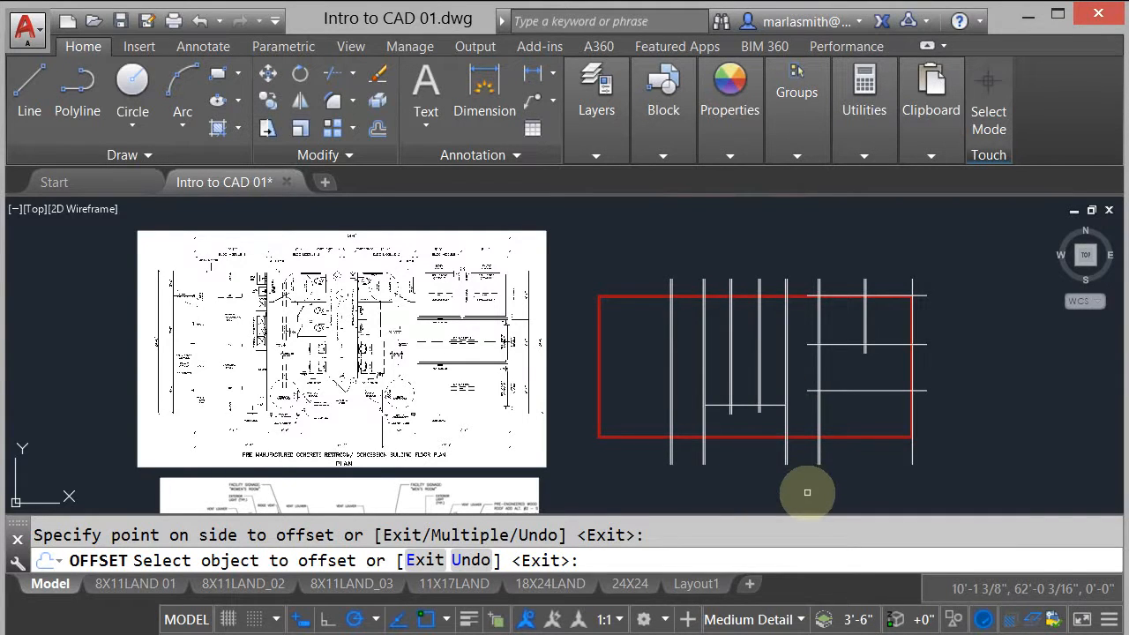
click(492, 493)
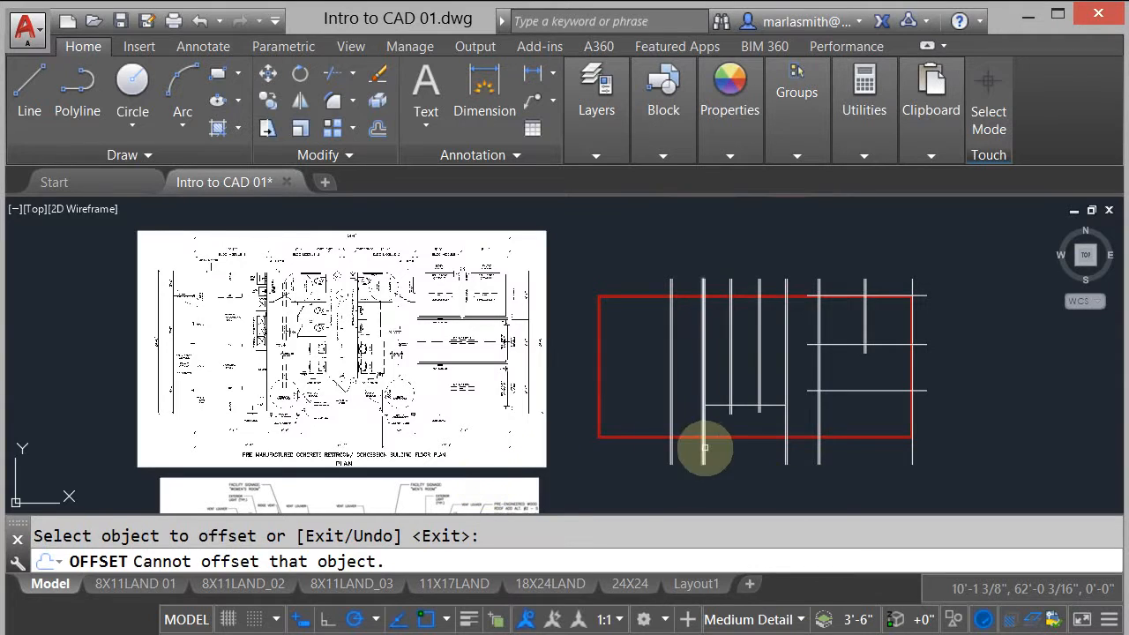
scroll(768, 405, up, 8)
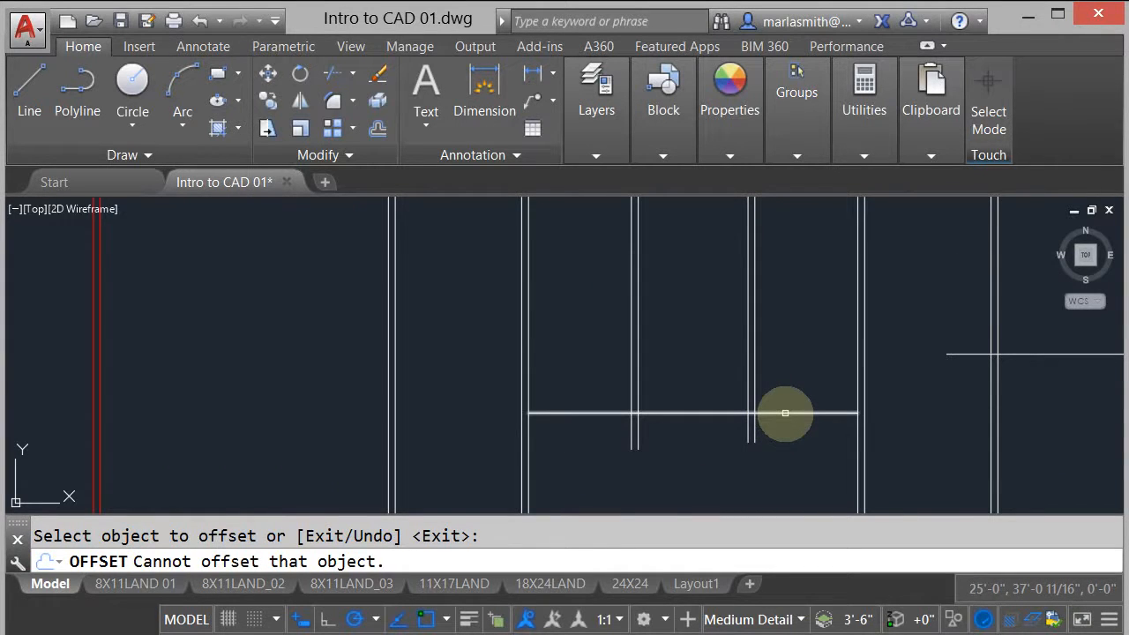
click(785, 413)
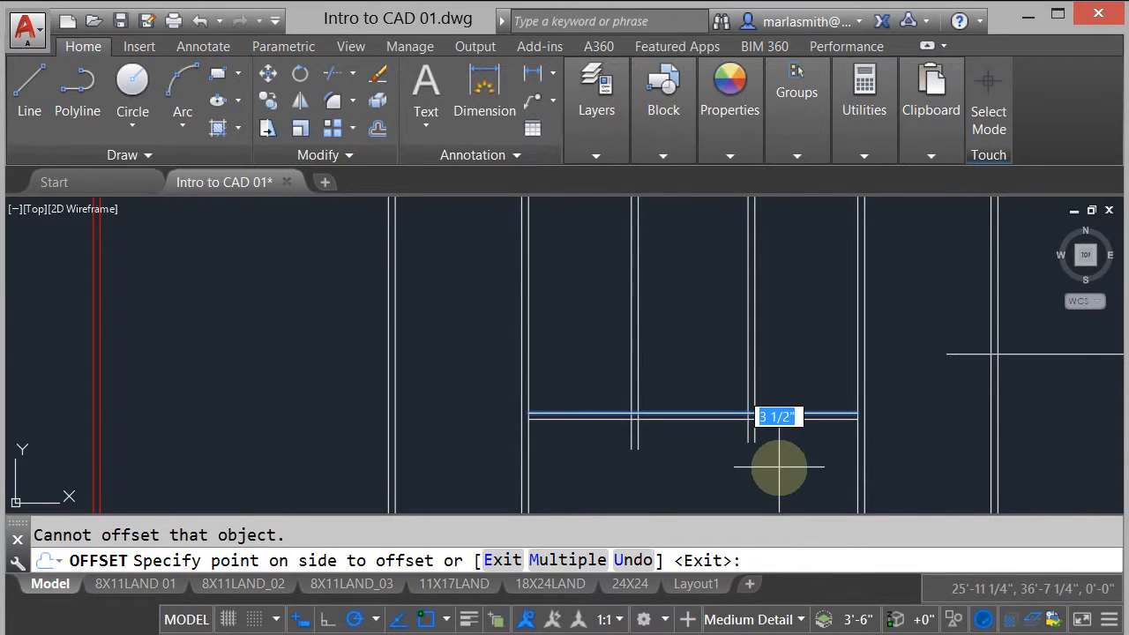
click(779, 466)
Step: Check the storage bay divider walls on the reference plan, and offset the guide line north of Storage Bay 2 3.5 inches north
scroll(586, 321, down, 5)
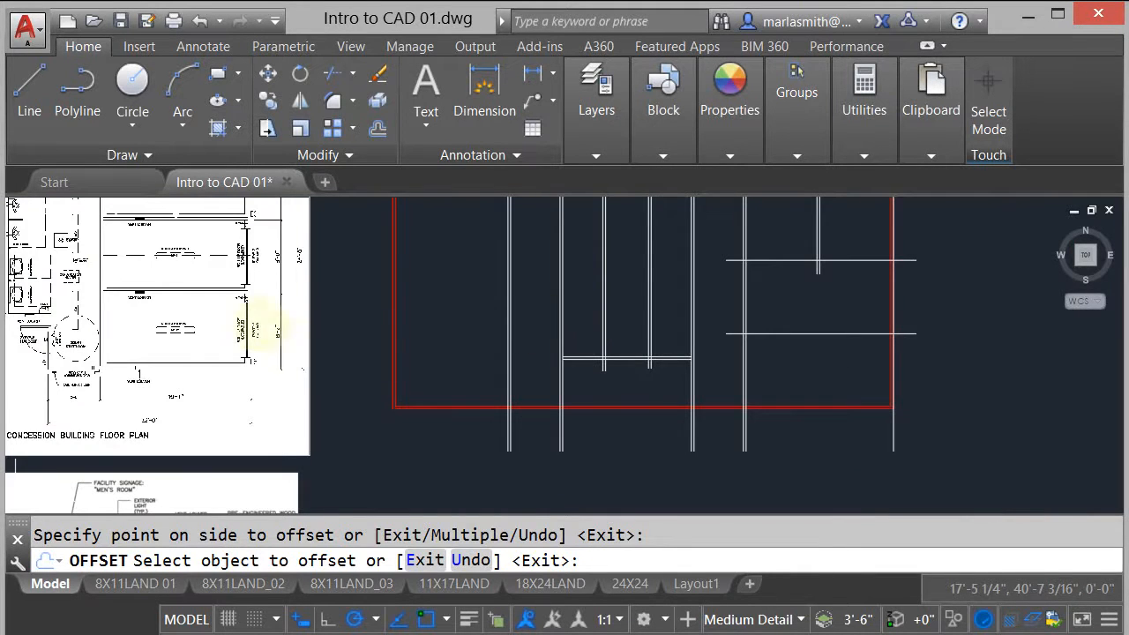
scroll(211, 269, up, 8)
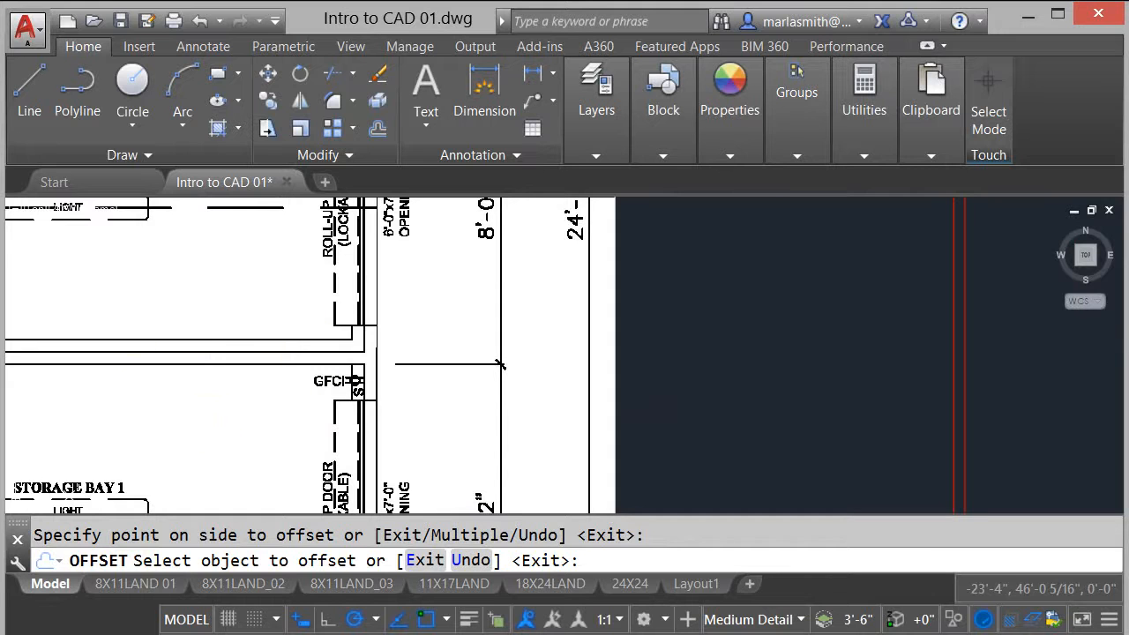
scroll(582, 397, down, 4)
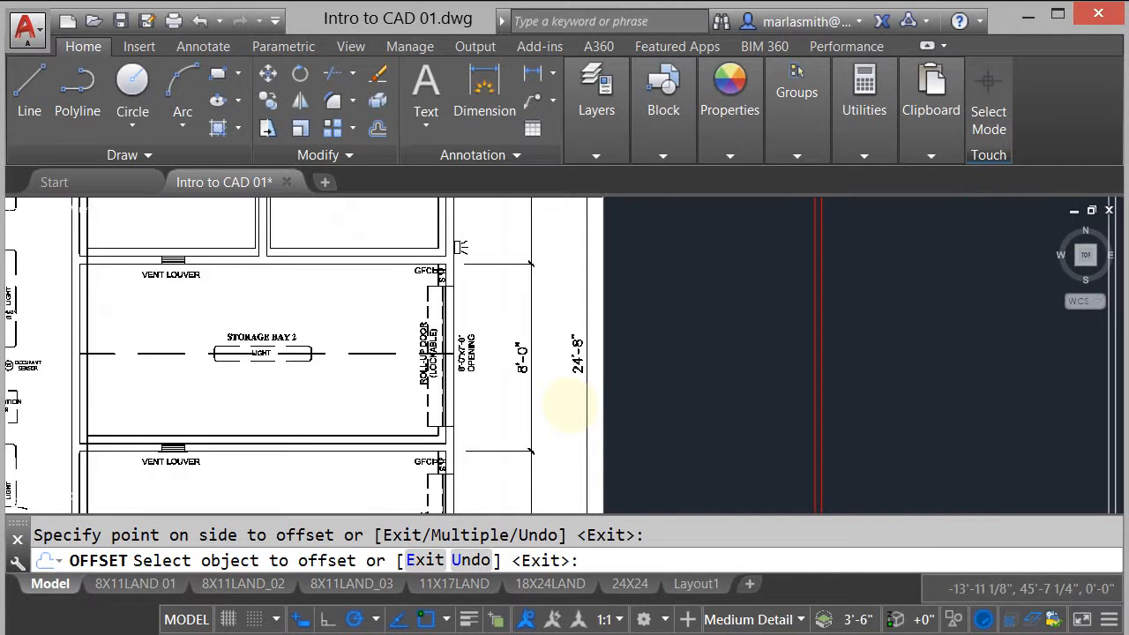
scroll(982, 416, down, 2)
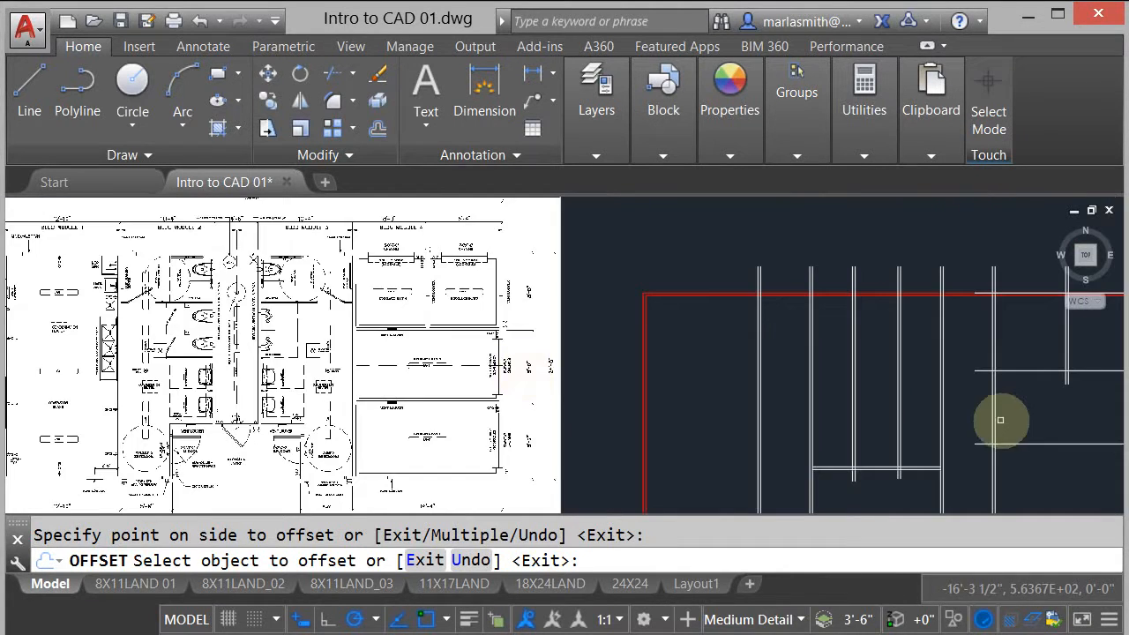
mouse_move(982, 415)
middle_down()
mouse_move(559, 416)
mouse_move(699, 391)
middle_up()
scroll(732, 383, up, 3)
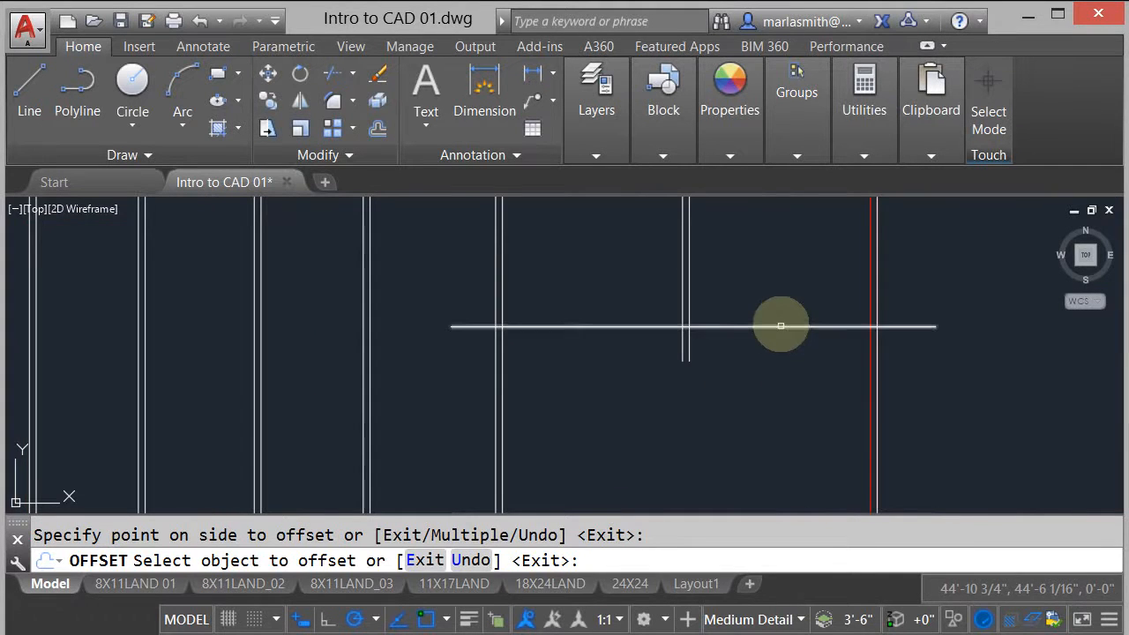
click(781, 326)
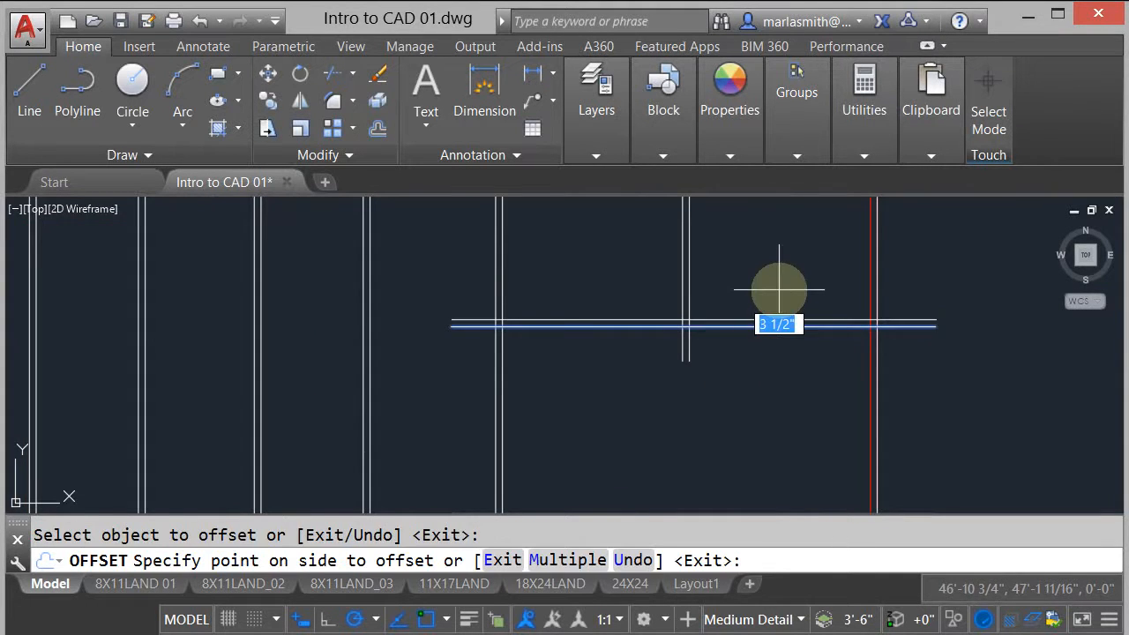
click(776, 298)
Step: Offset the guide line between Storage Bays 1 and 2 3.5 inches to the north and finish offsetting
scroll(750, 370, down, 3)
scroll(767, 406, up, 2)
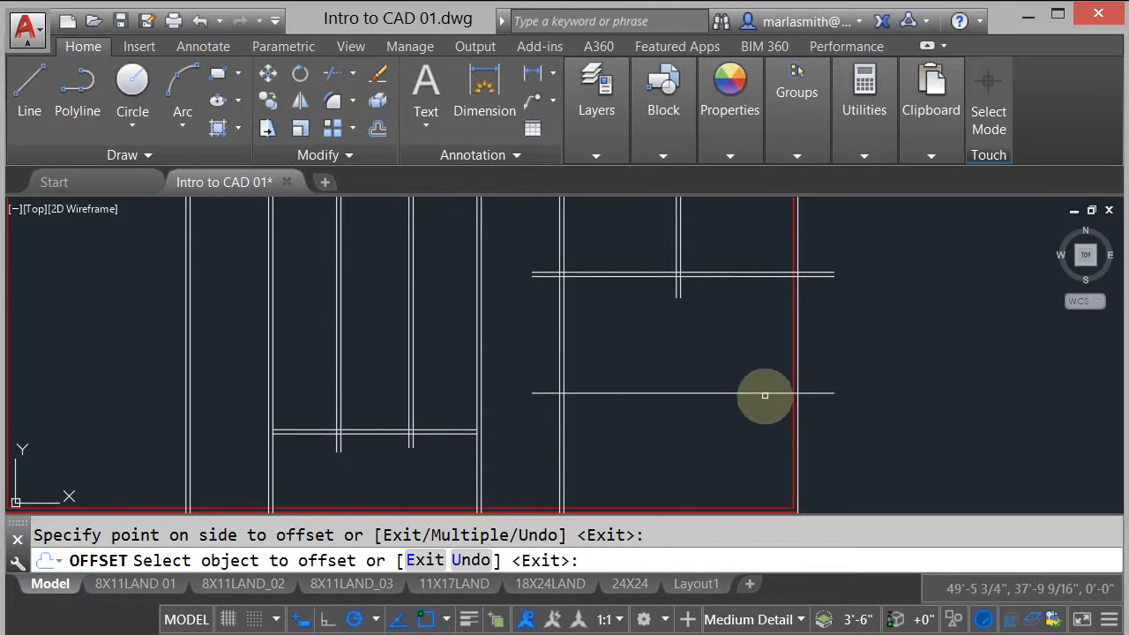
click(763, 391)
click(764, 346)
right_click(754, 341)
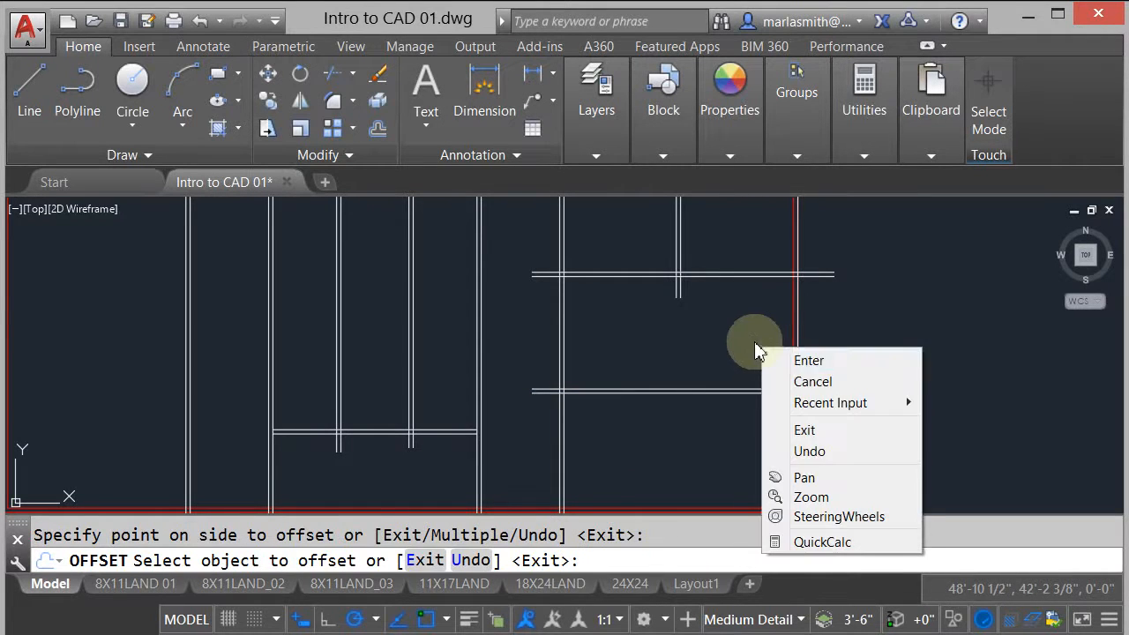
click(801, 358)
scroll(696, 346, down, 2)
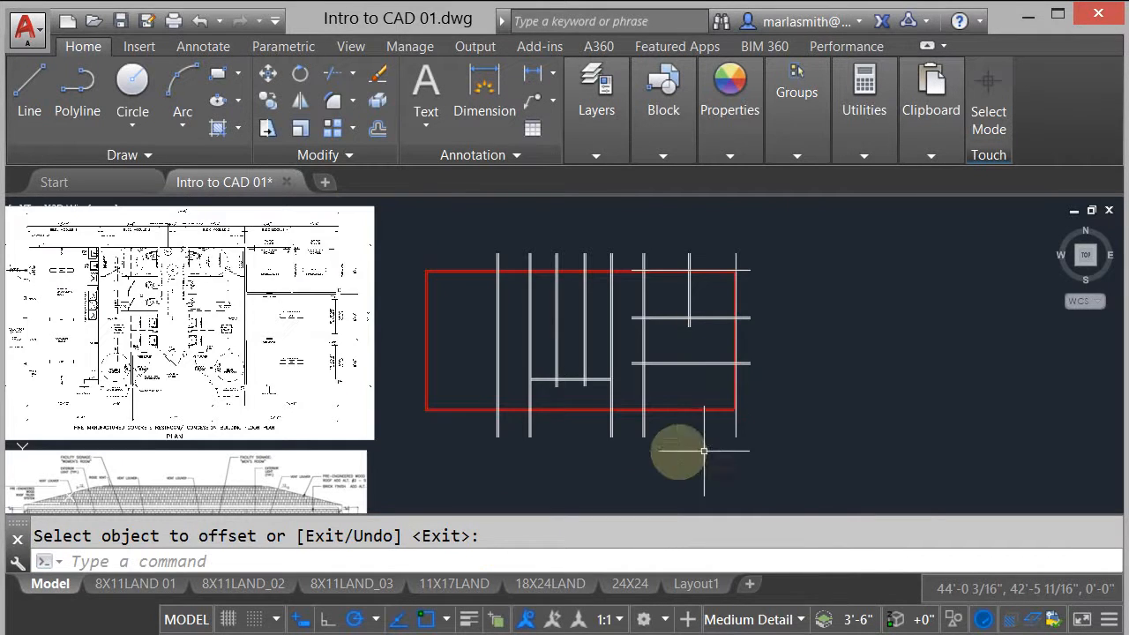
middle_drag(656, 433, 772, 435)
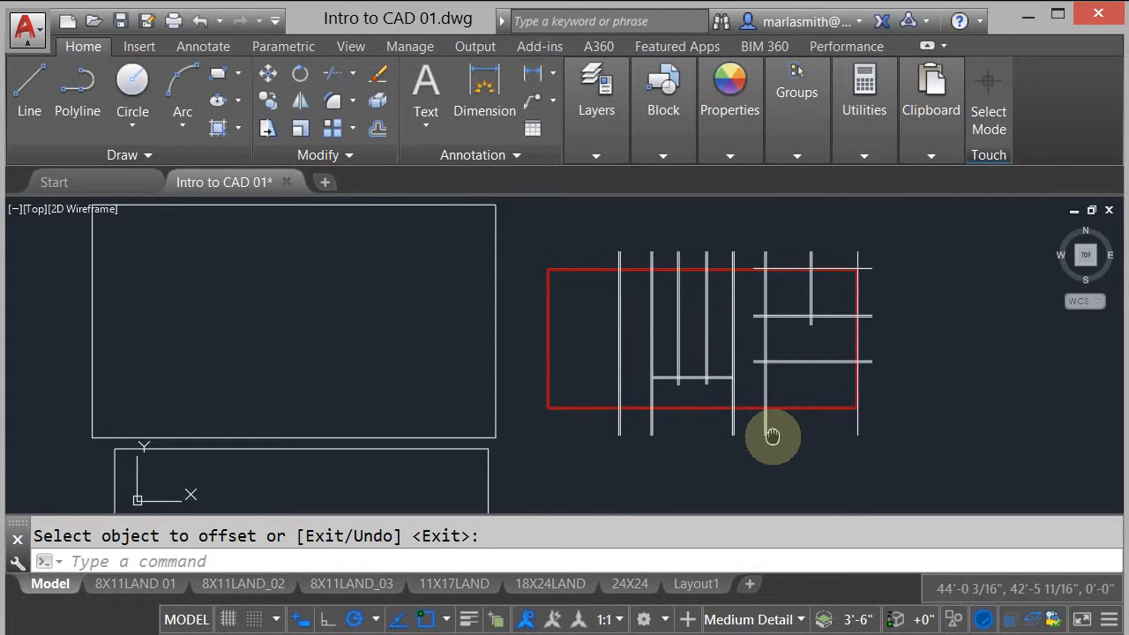
mouse_move(772, 436)
middle_down()
mouse_move(716, 444)
mouse_move(734, 428)
middle_up()
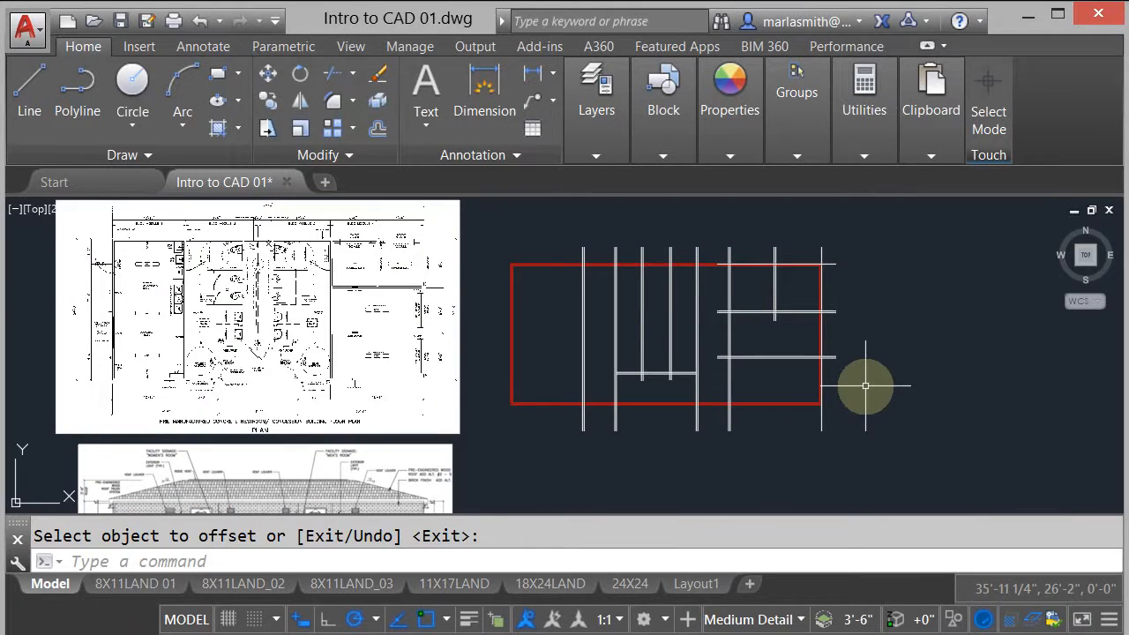